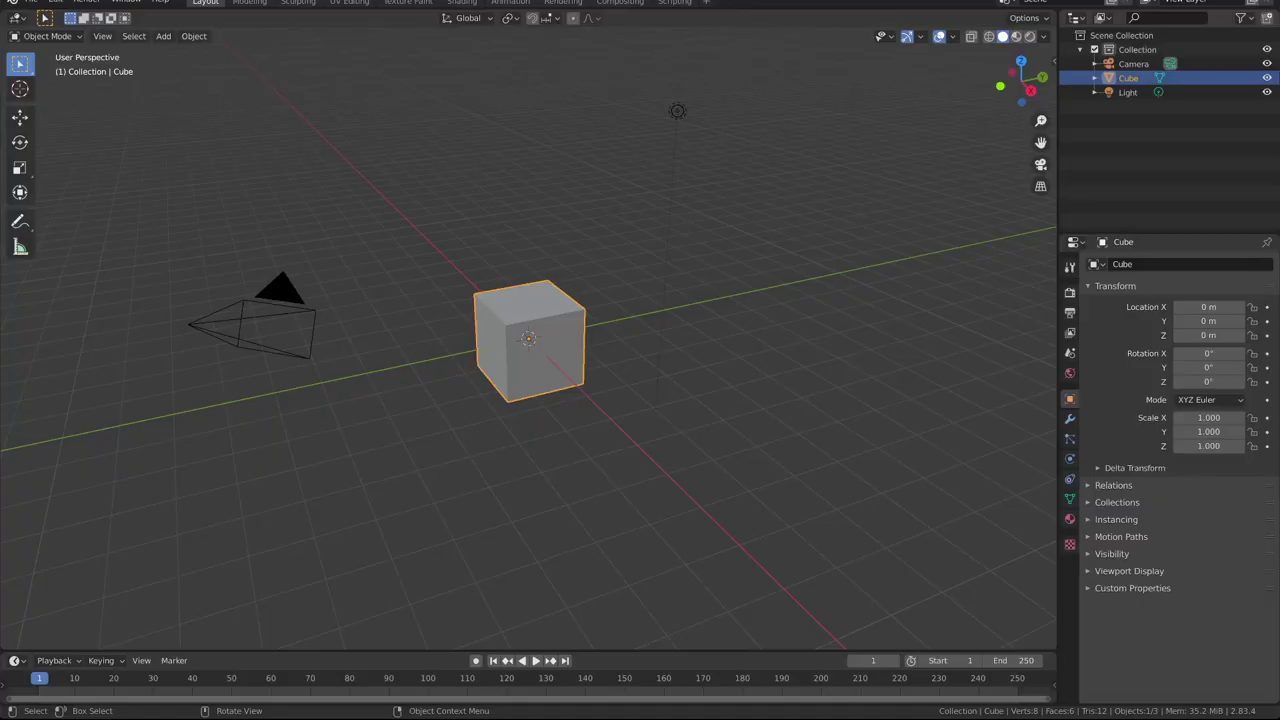
Select all and delete the default cube, camera and light
key("a")
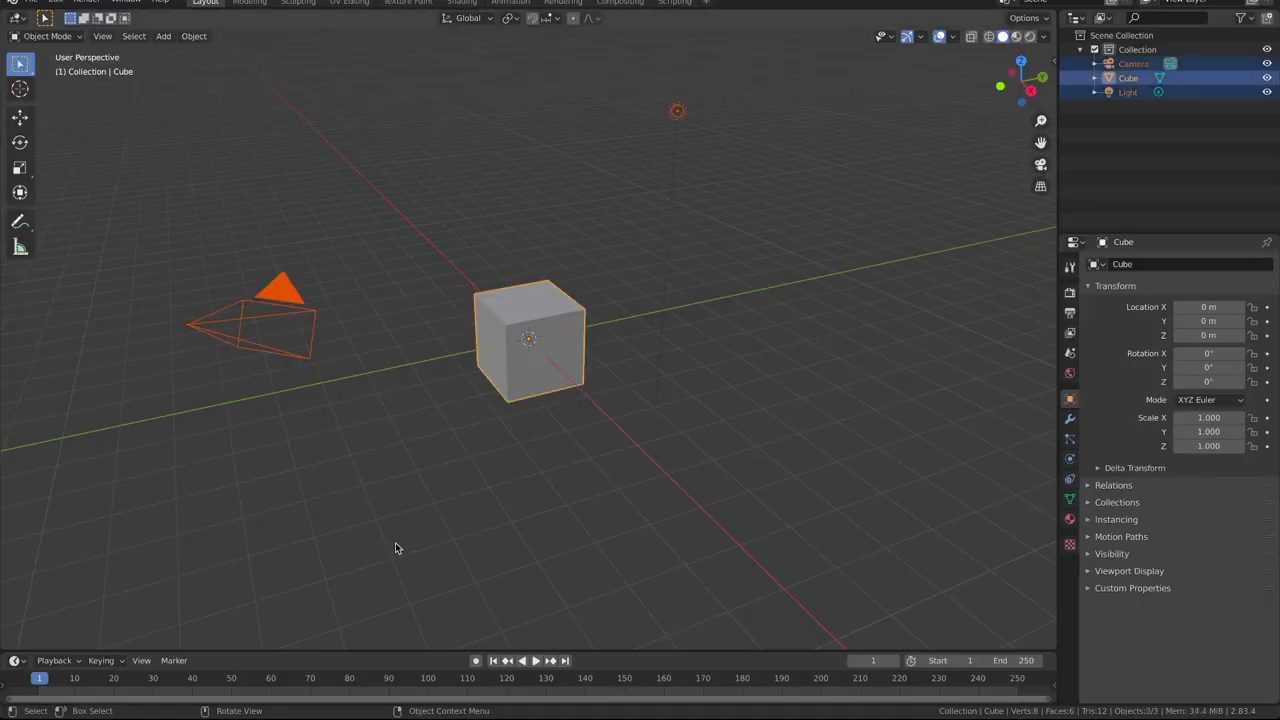
key("x")
left_click(396, 545)
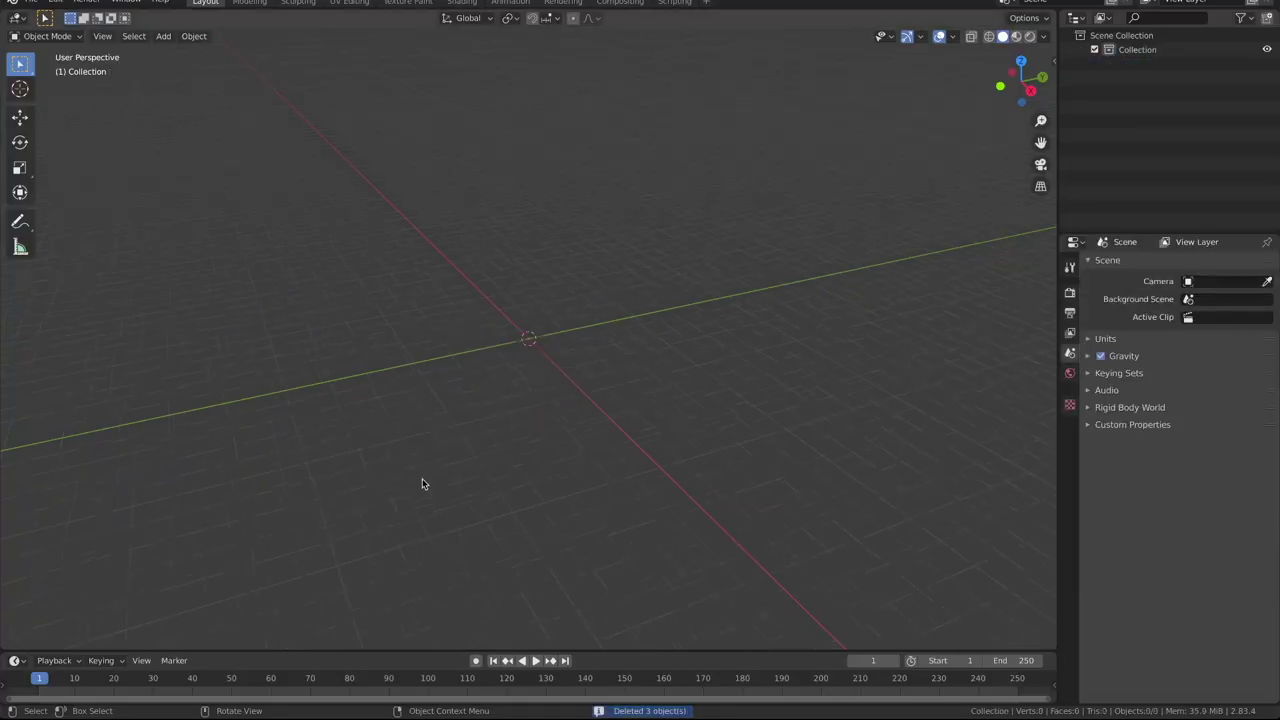
middle_click_drag(422, 478, 494, 460)
Add a cube at the origin with a Subdivision Surface modifier at viewport level 2
key("shift+a")
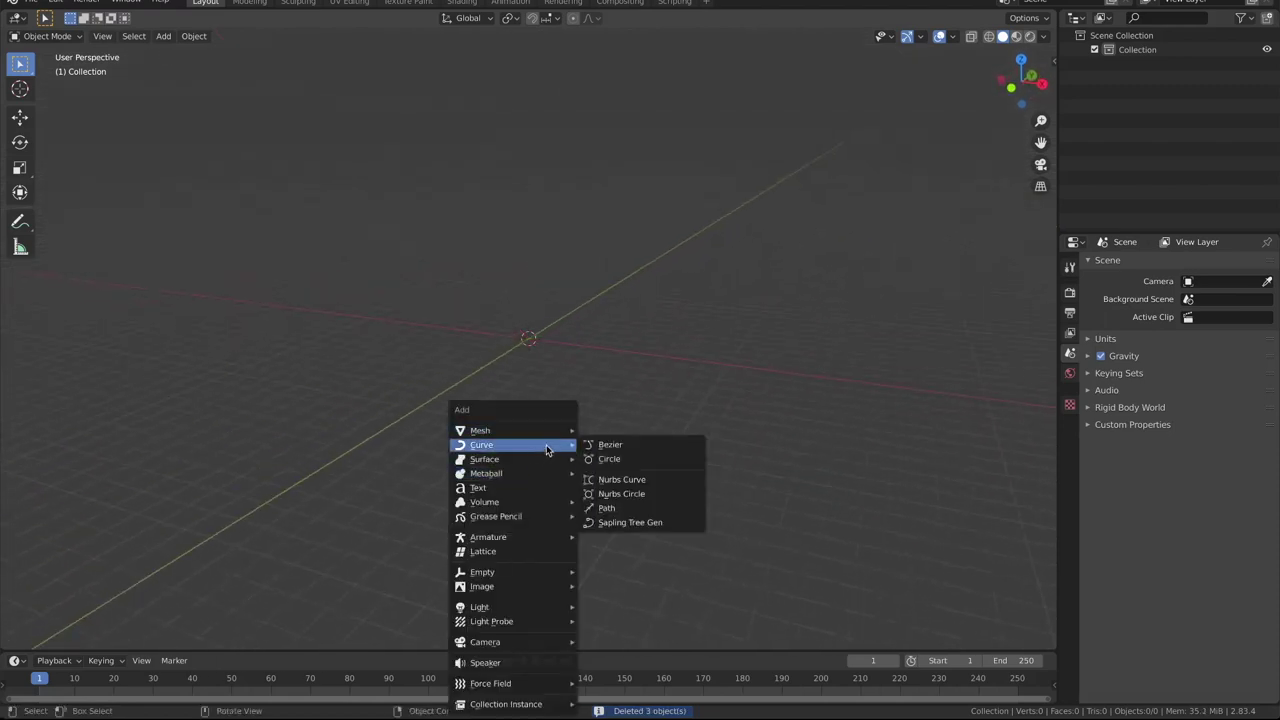
mouse_move(511, 430)
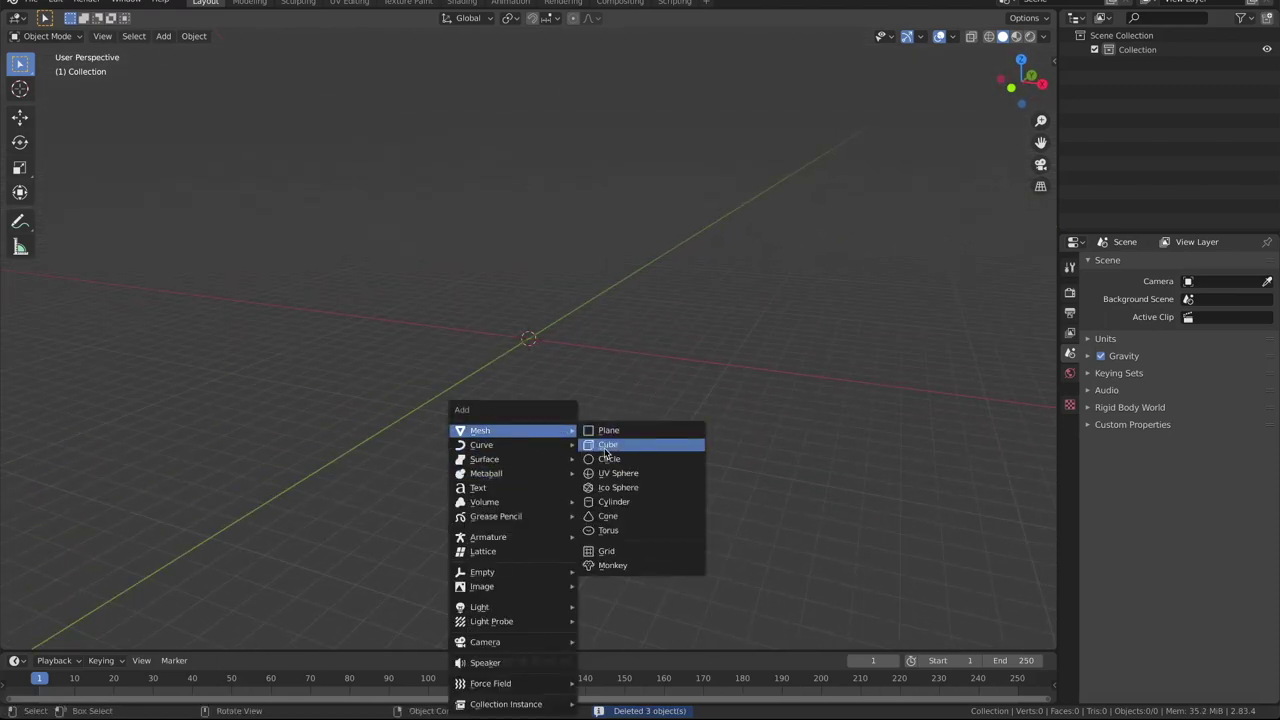
left_click(608, 445)
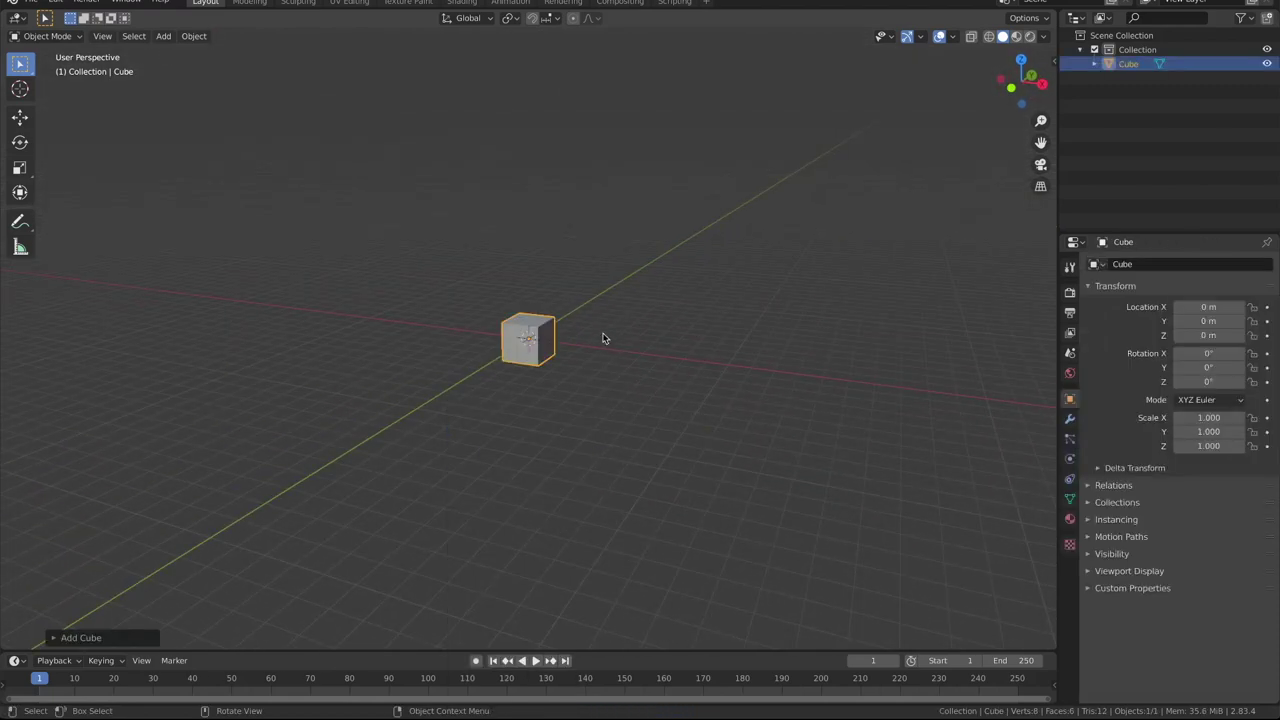
left_click(1070, 418)
left_click(1134, 266)
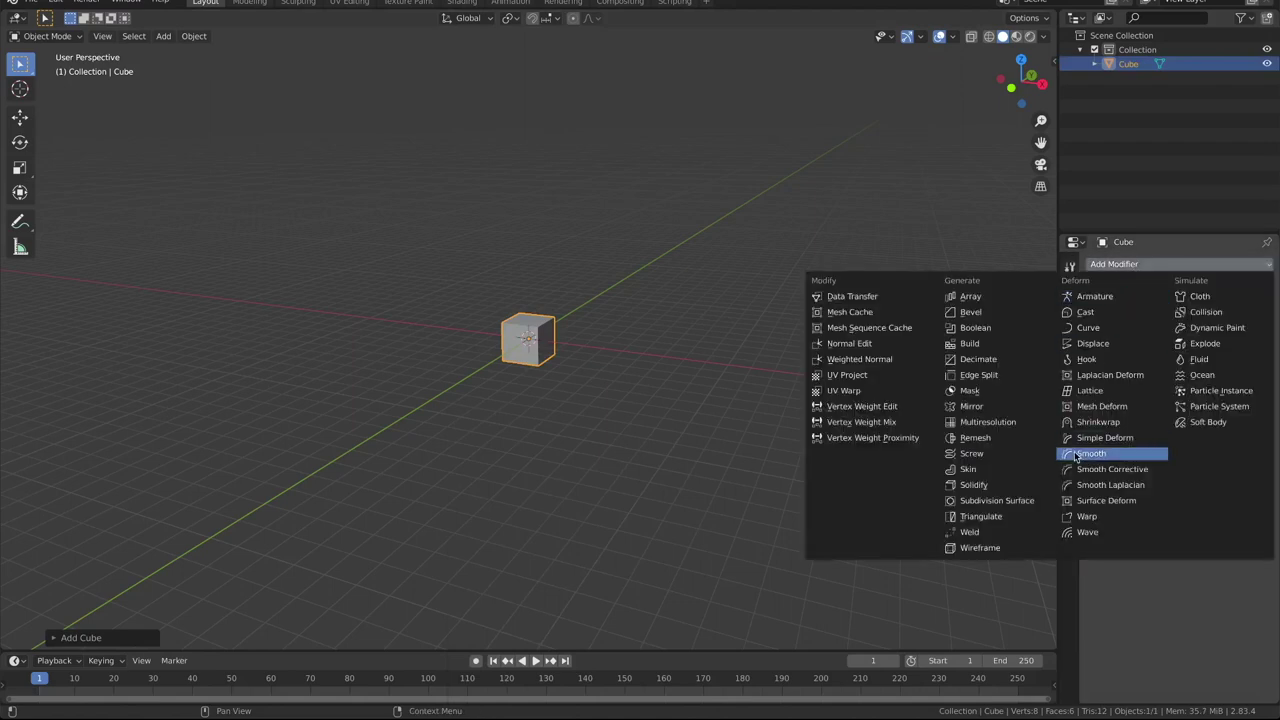
left_click(1001, 501)
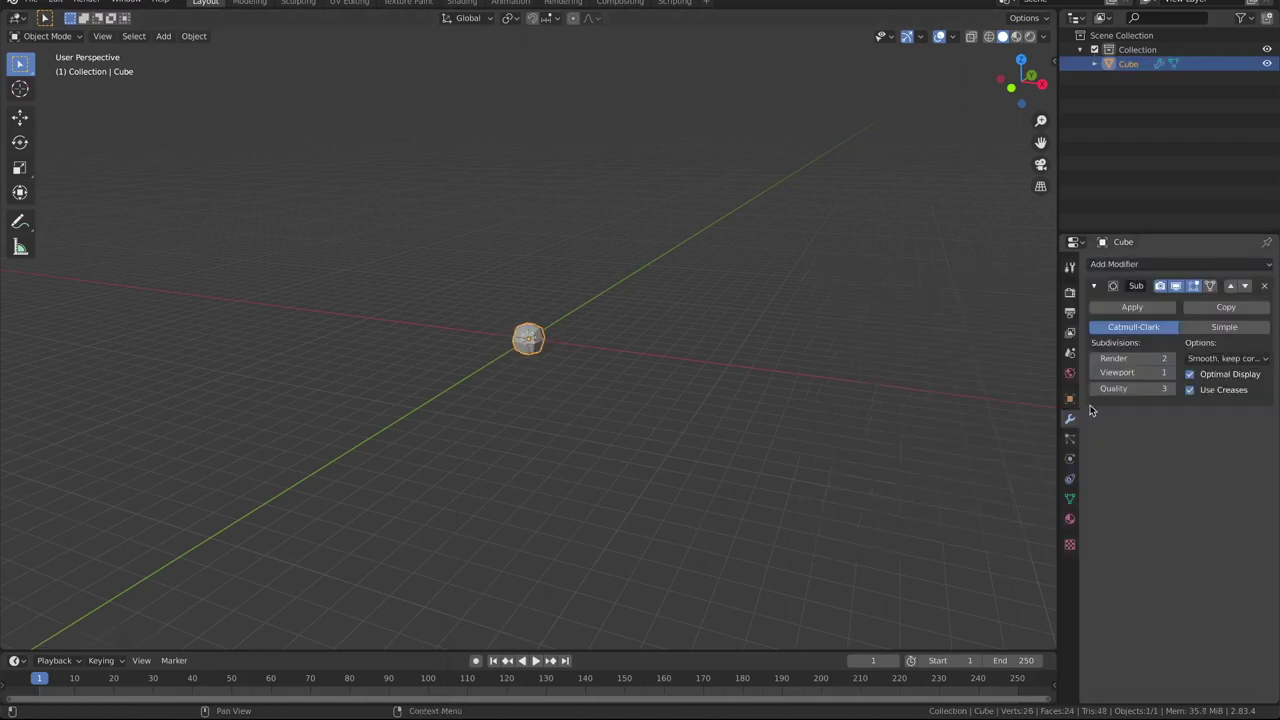
left_click(1171, 372)
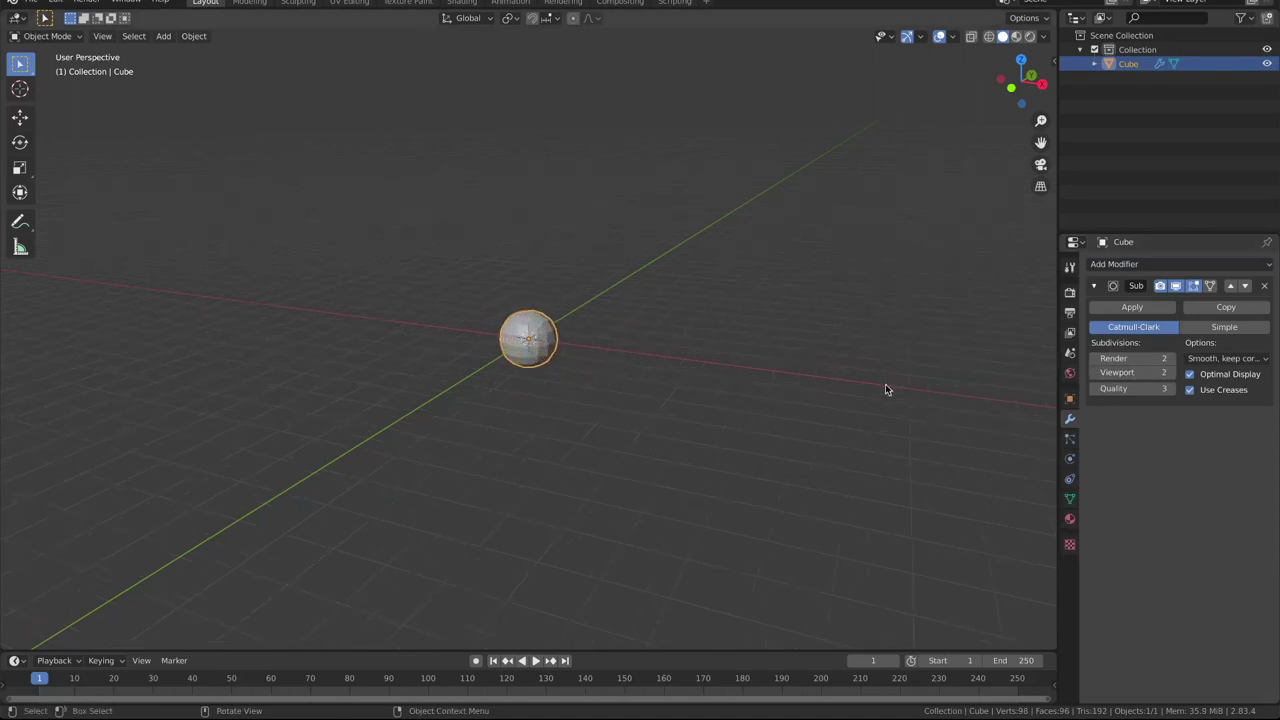
key("ctrl+Tab")
In Edit Mode wireframe front view, select the cube's top face and raise it along Z
left_click(905, 363)
key("KP_1")
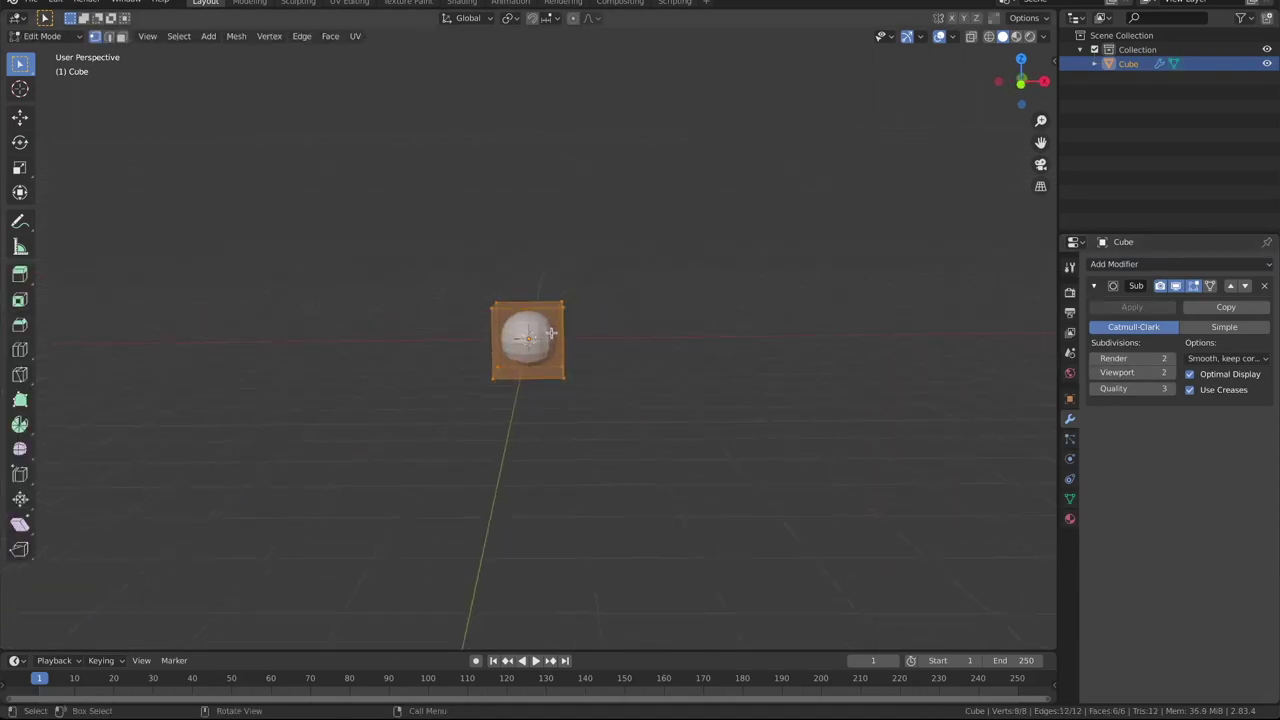
left_click_drag(457, 242, 610, 333)
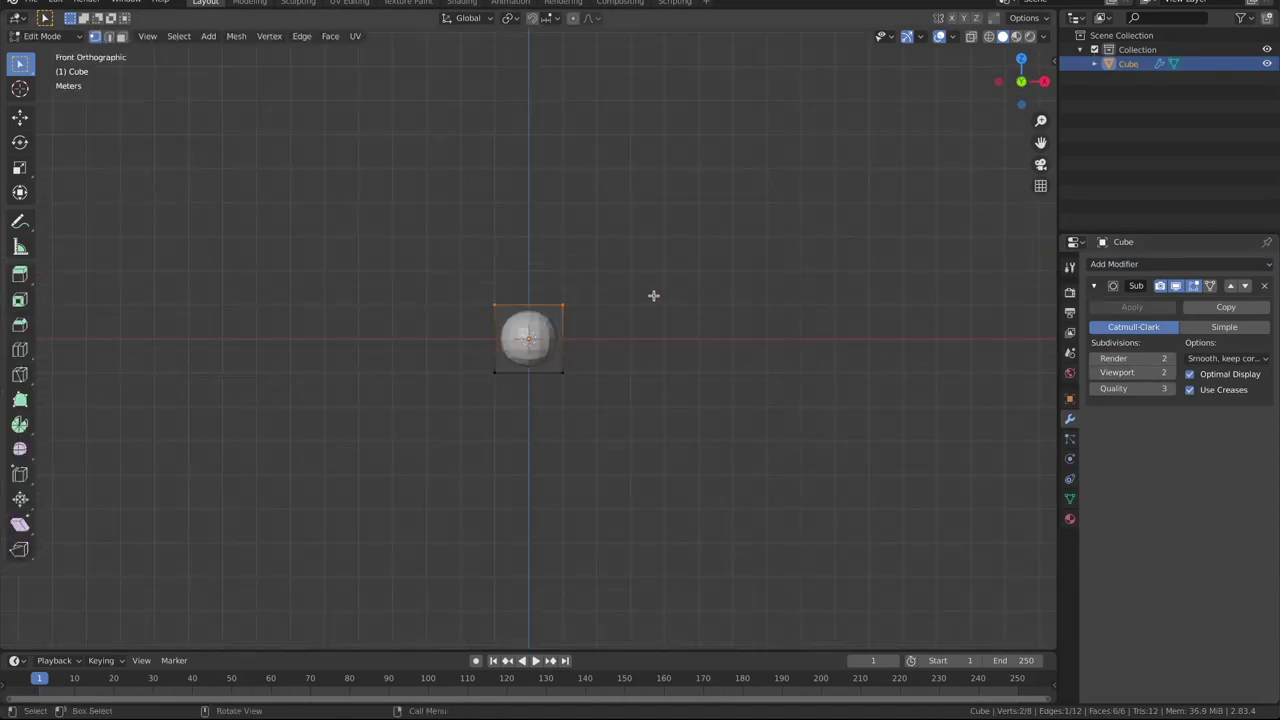
key("z")
left_click(531, 294)
left_click_drag(468, 266, 606, 328)
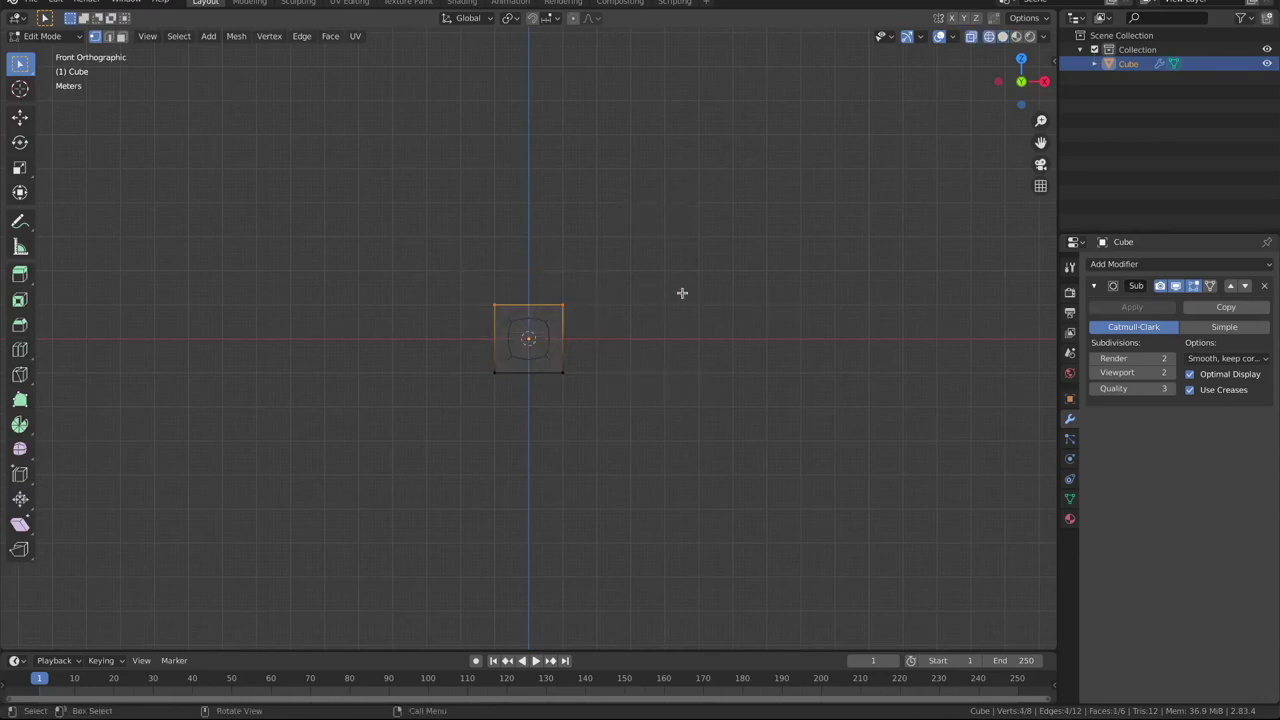
key("g")
key("z")
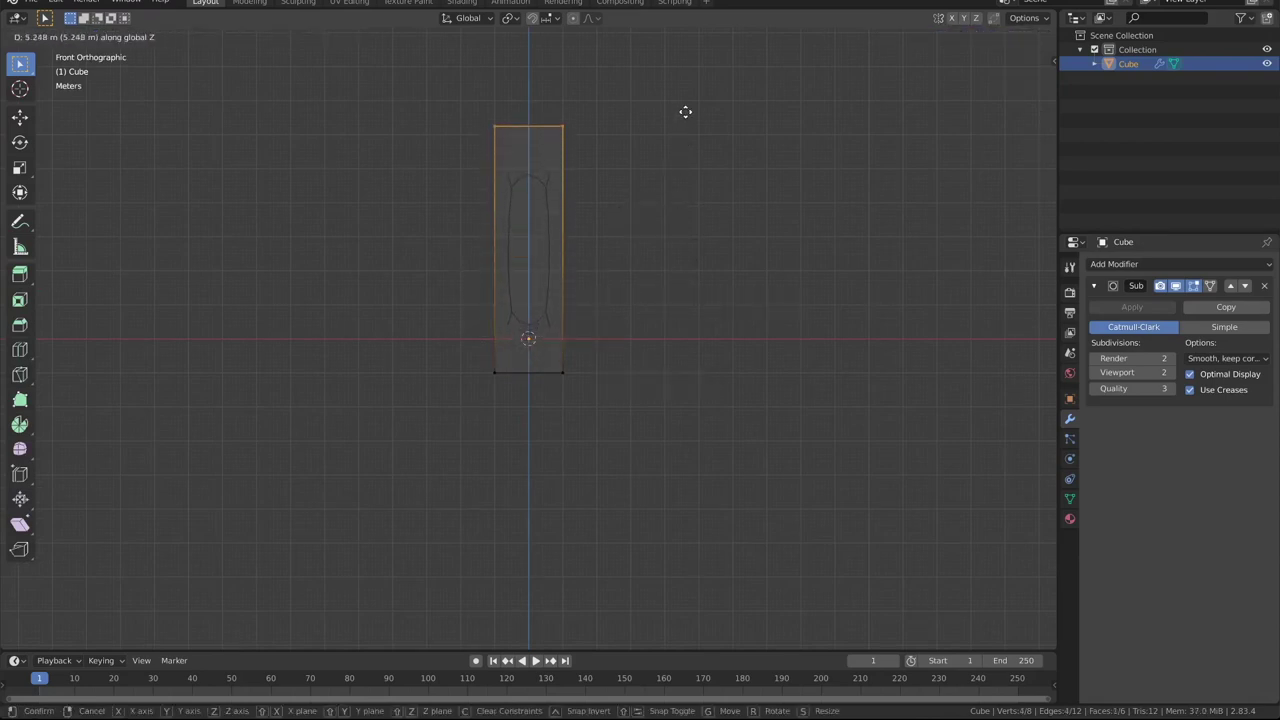
left_click(687, 93)
Widen the top face along X and then along Y to taper the block
key("s")
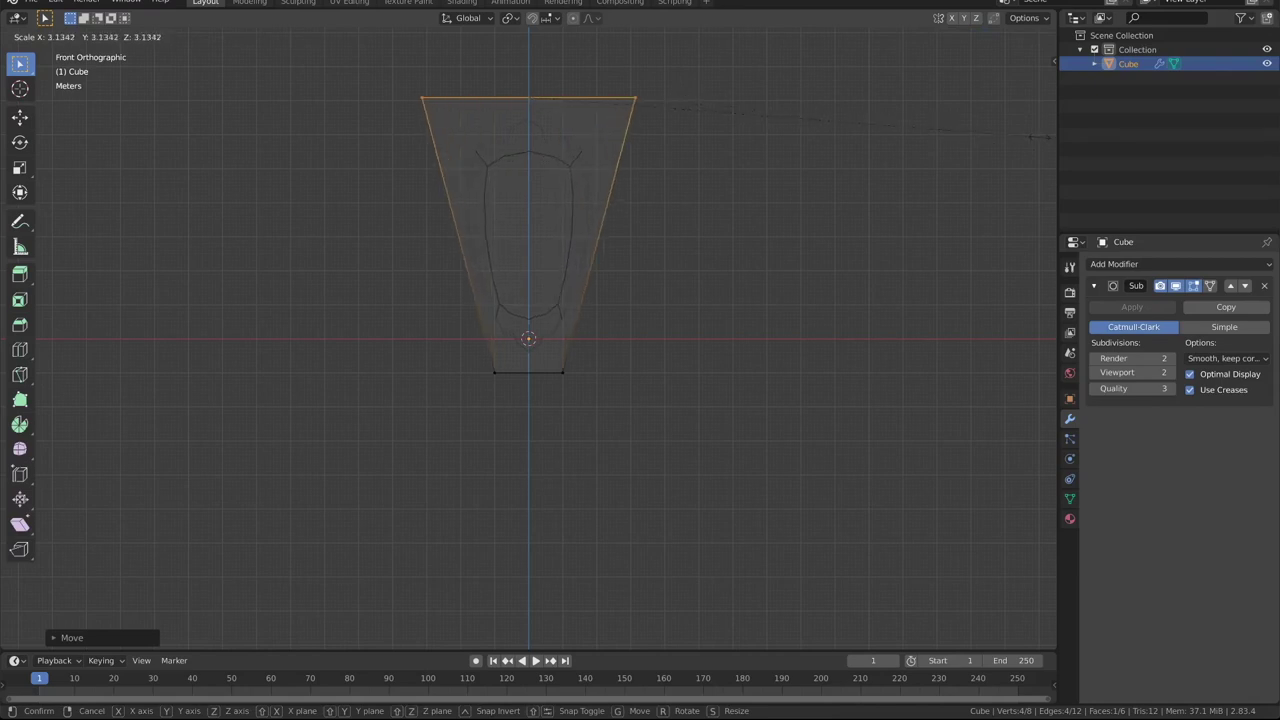
key("x")
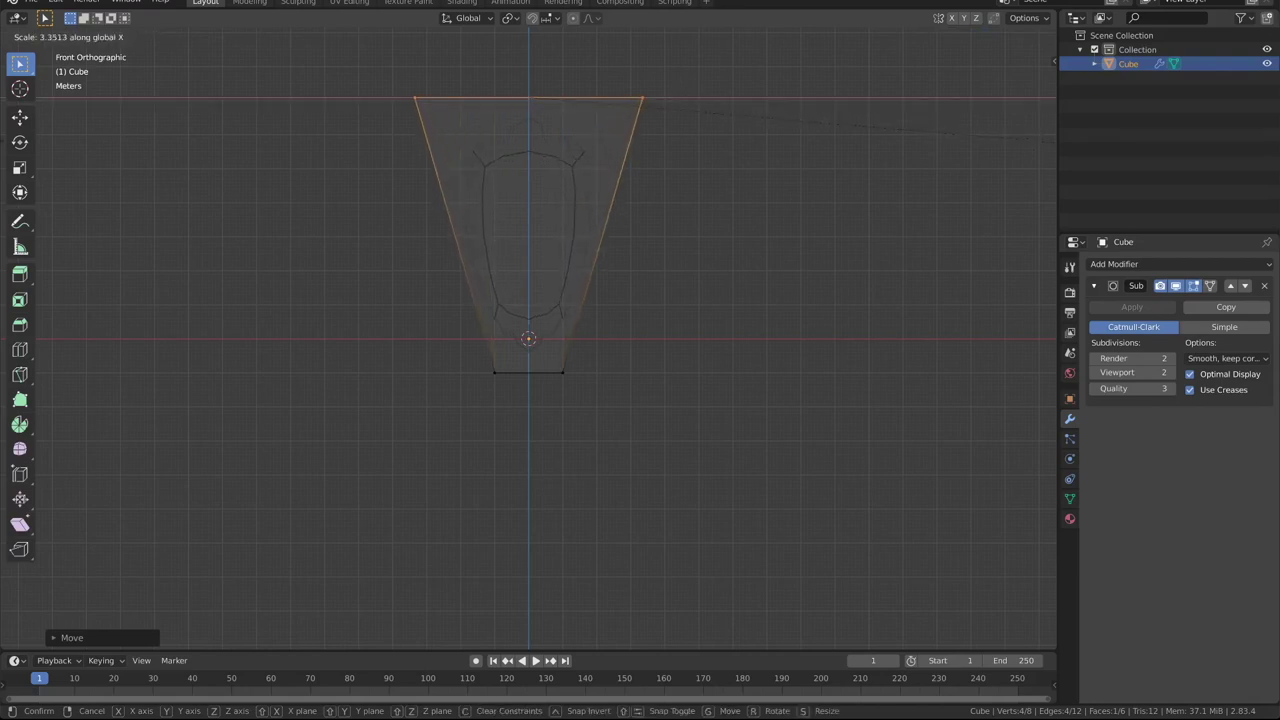
left_click(29, 155)
middle_click_drag(480, 140, 571, 200)
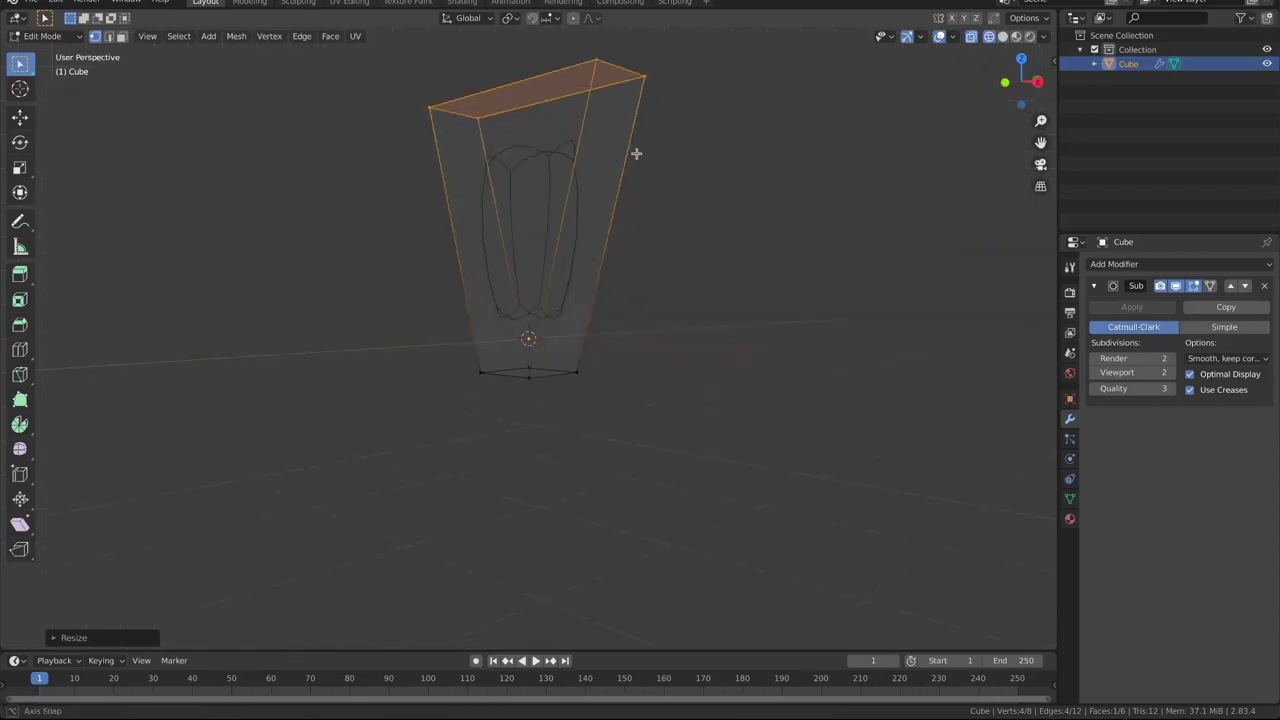
key("s")
key("y")
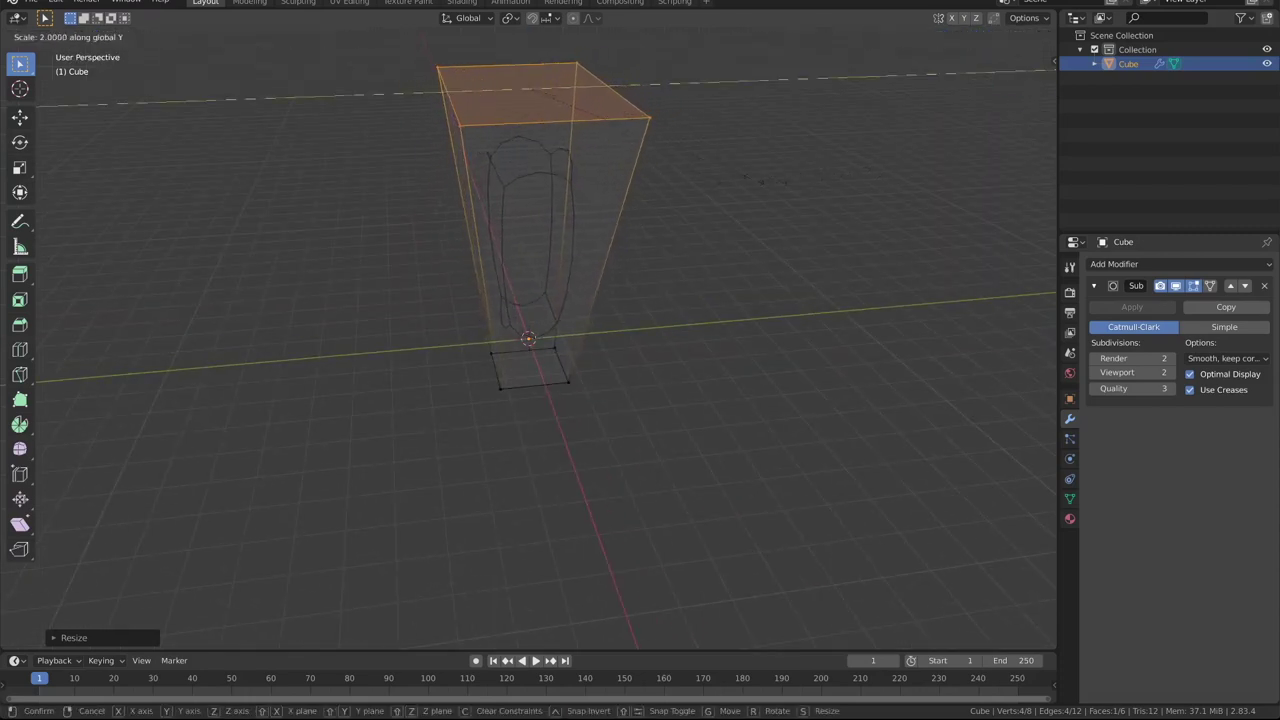
left_click(731, 180)
mouse_move(731, 180)
middle_mouse_down()
mouse_move(757, 140)
mouse_move(820, 134)
mouse_move(713, 159)
middle_mouse_up()
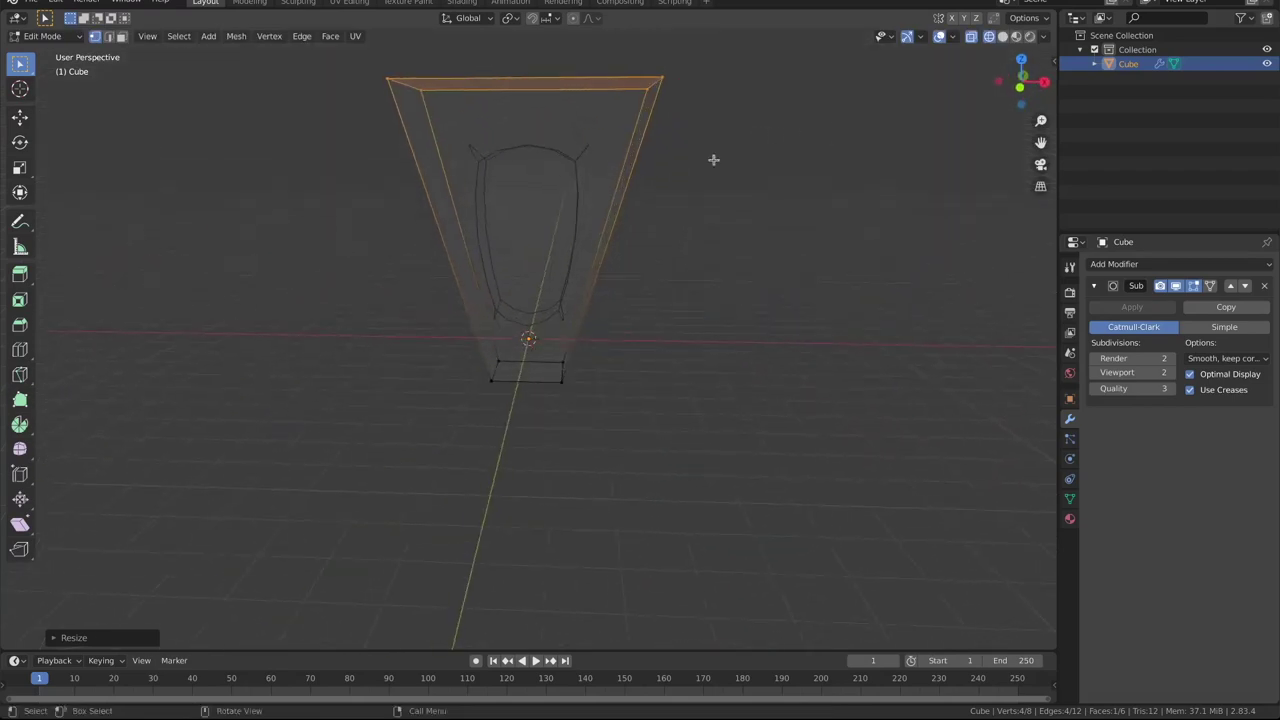
Add two horizontal loop cuts to the lower half of the block
key("ctrl+r")
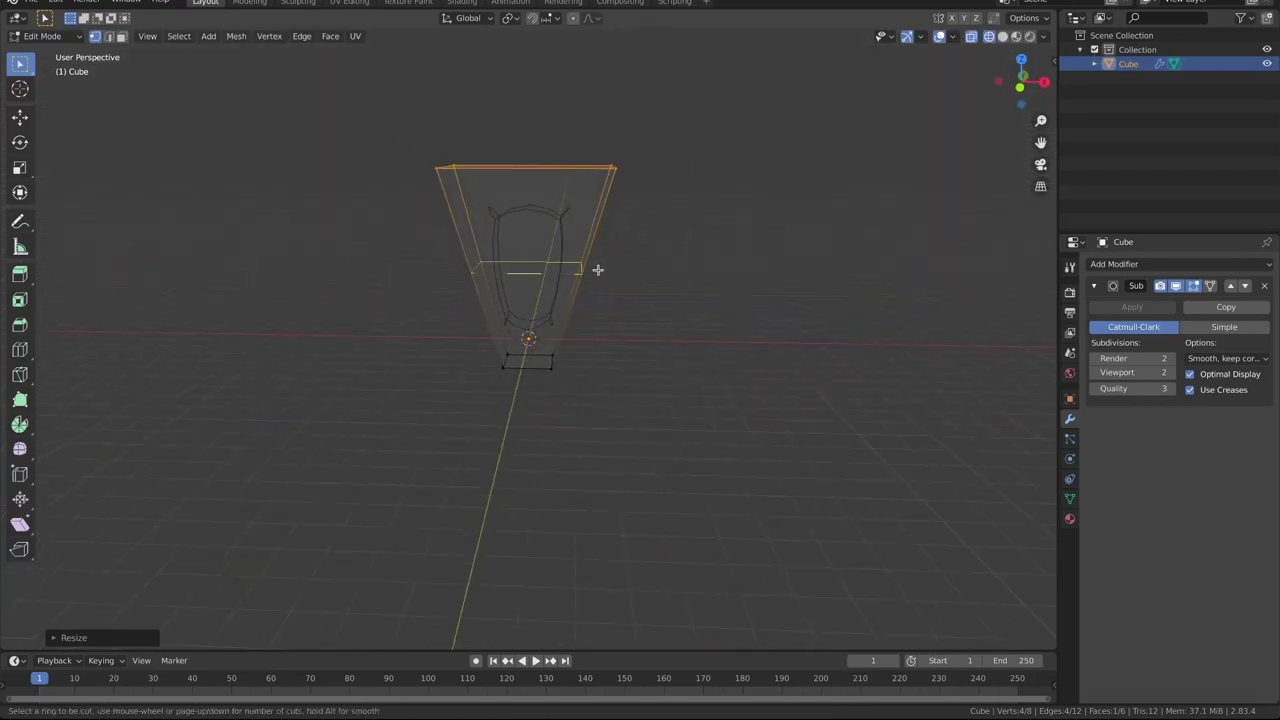
scroll(593, 267, "up", 1)
scroll(593, 267, "up", 1)
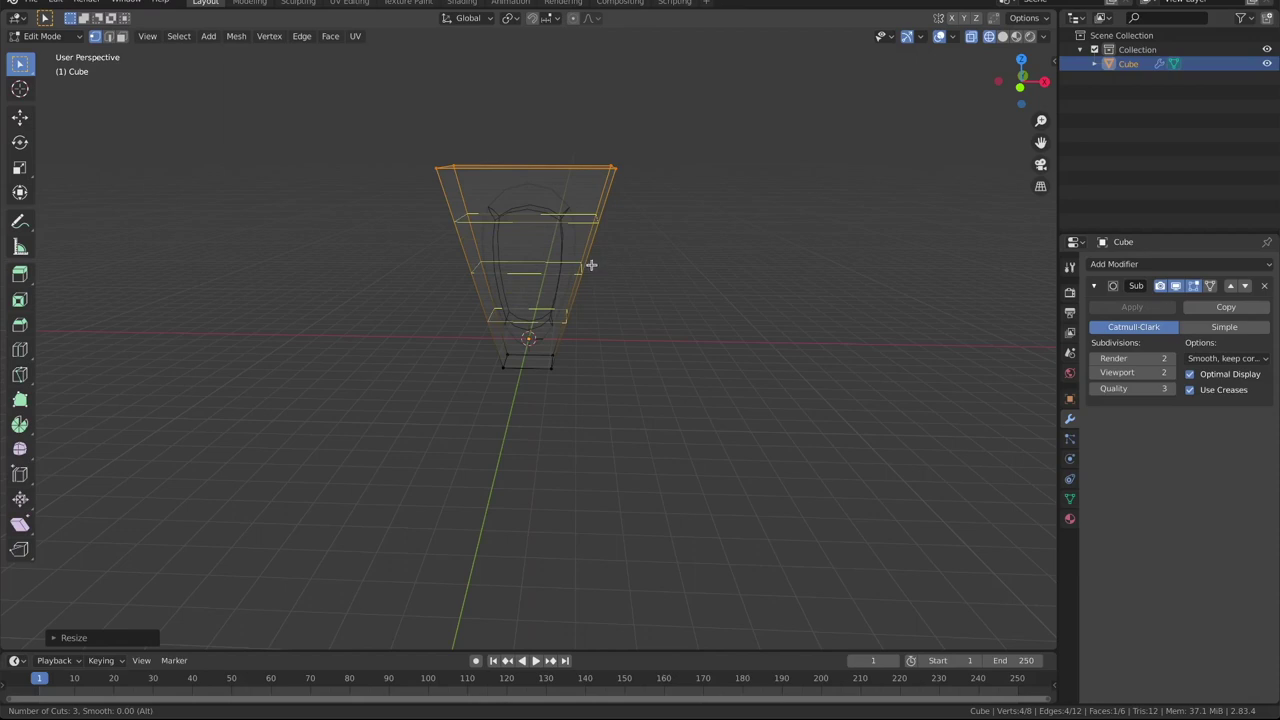
scroll(591, 265, "up", 1)
left_click(591, 265)
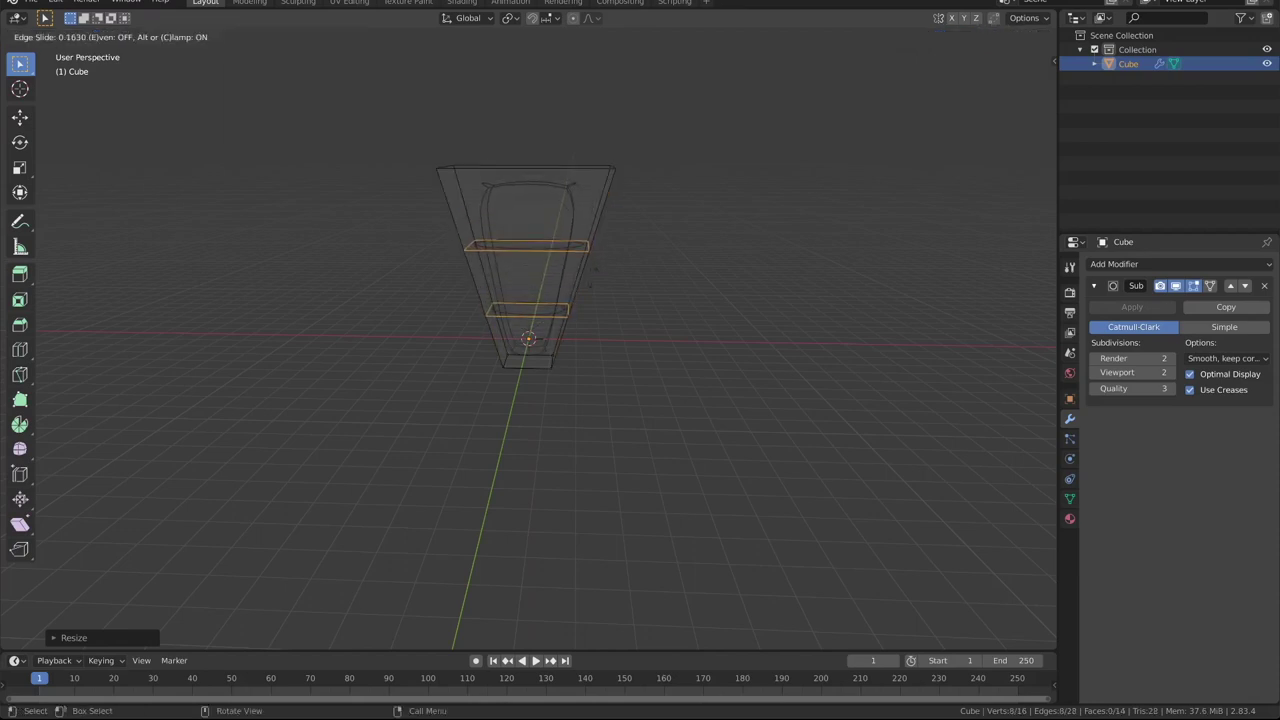
left_click(594, 297)
mouse_move(646, 300)
middle_mouse_down()
mouse_move(623, 283)
mouse_move(545, 286)
middle_mouse_up()
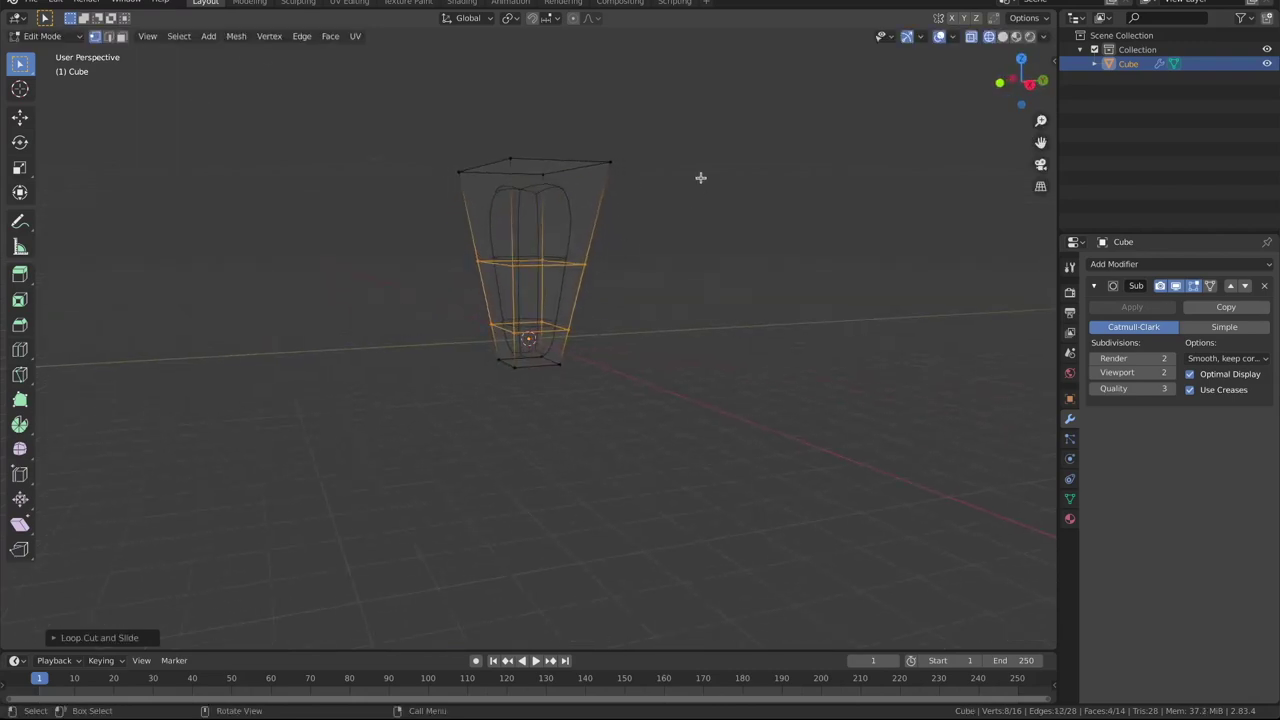
scroll(616, 235, "up", 4)
Slide the upper loop lower, then select a side face between the loops
key("alt+a")
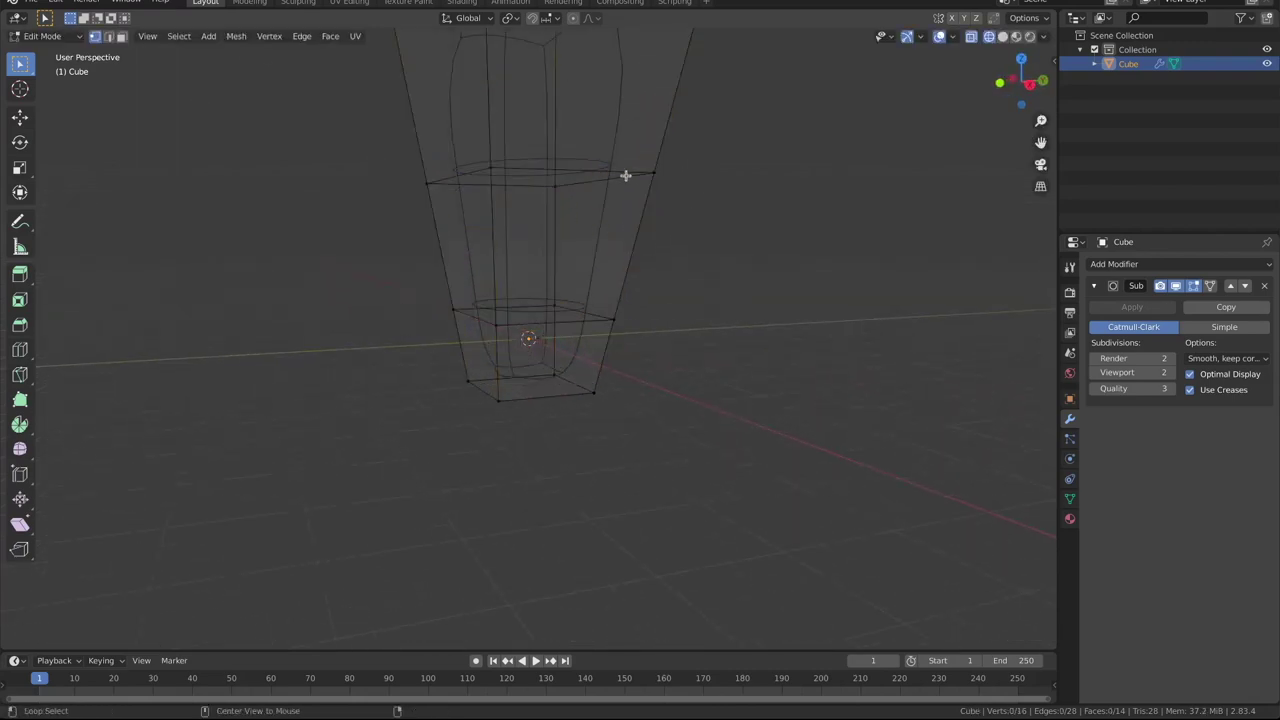
left_click(647, 175, "alt")
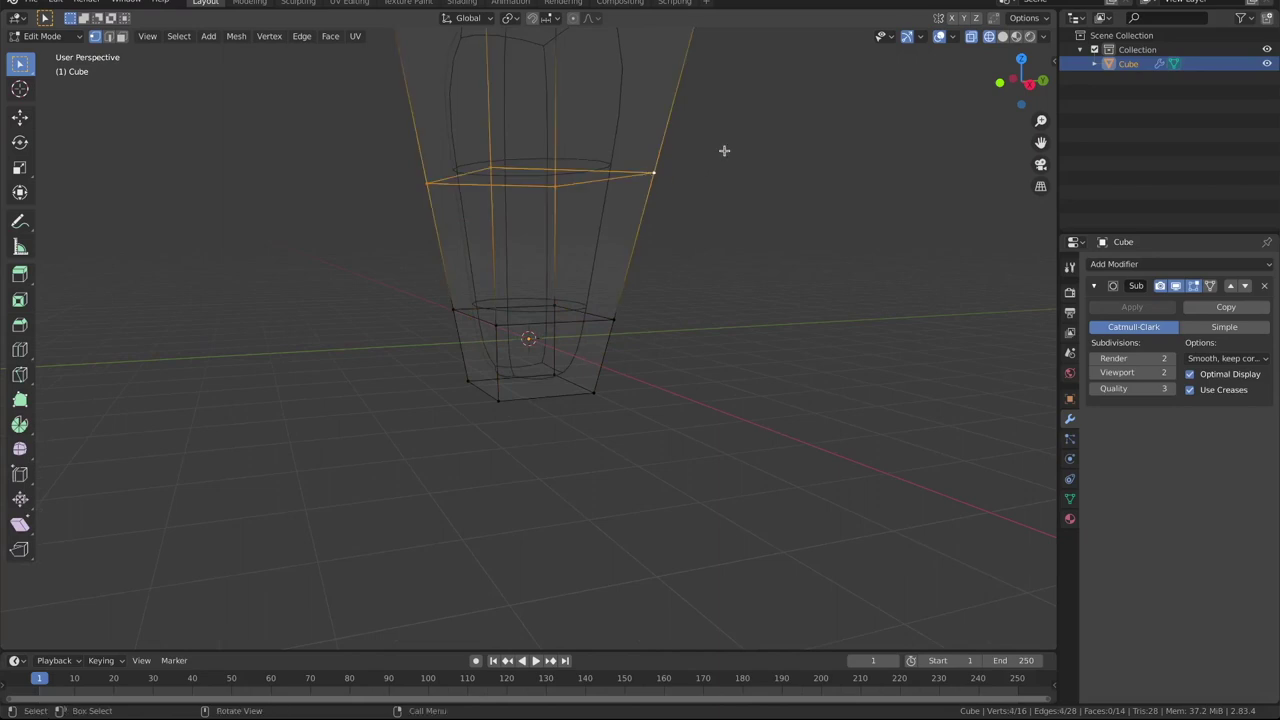
key("g")
key("g")
left_click(712, 213)
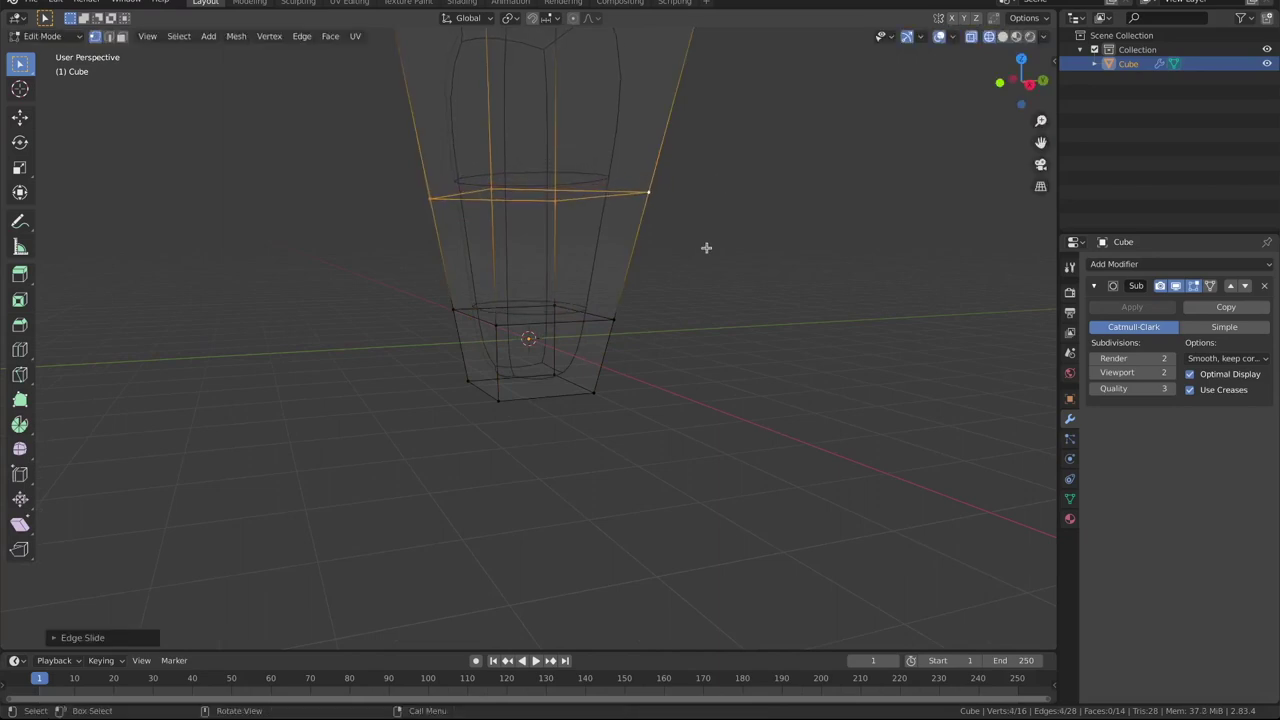
left_click(614, 321, "shift")
left_click(496, 328, "shift")
mouse_move(720, 309)
middle_mouse_down()
mouse_move(563, 263)
mouse_move(540, 274)
middle_mouse_up()
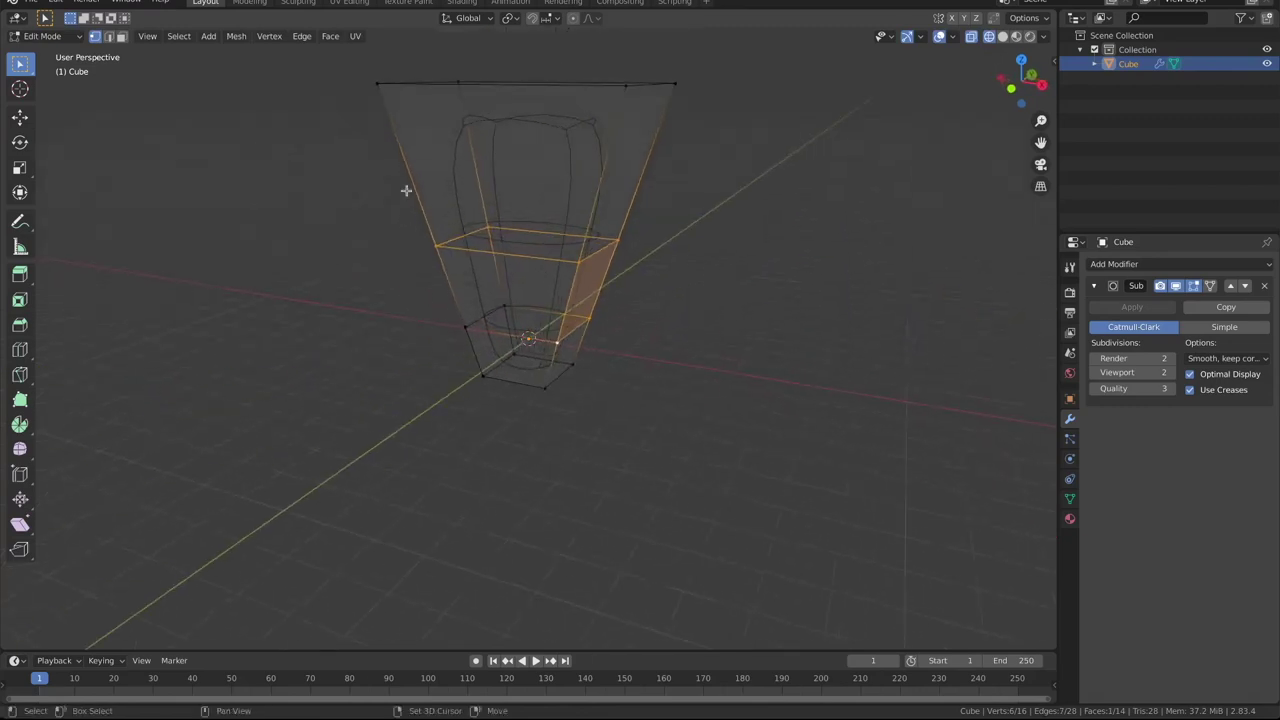
mouse_move(490, 225)
middle_mouse_down()
mouse_move(600, 266)
mouse_move(560, 266)
middle_mouse_up()
key("i")
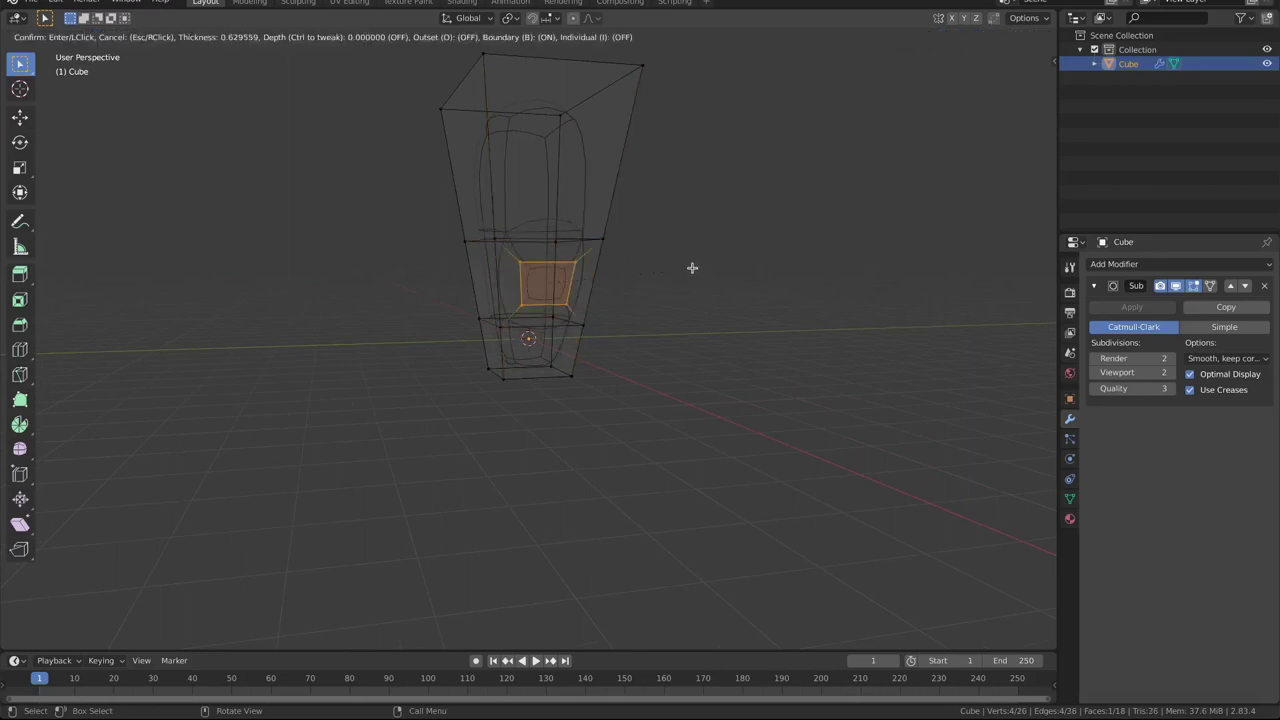
left_click(694, 269)
mouse_move(694, 269)
middle_mouse_down()
mouse_move(671, 272)
mouse_move(746, 277)
middle_mouse_up()
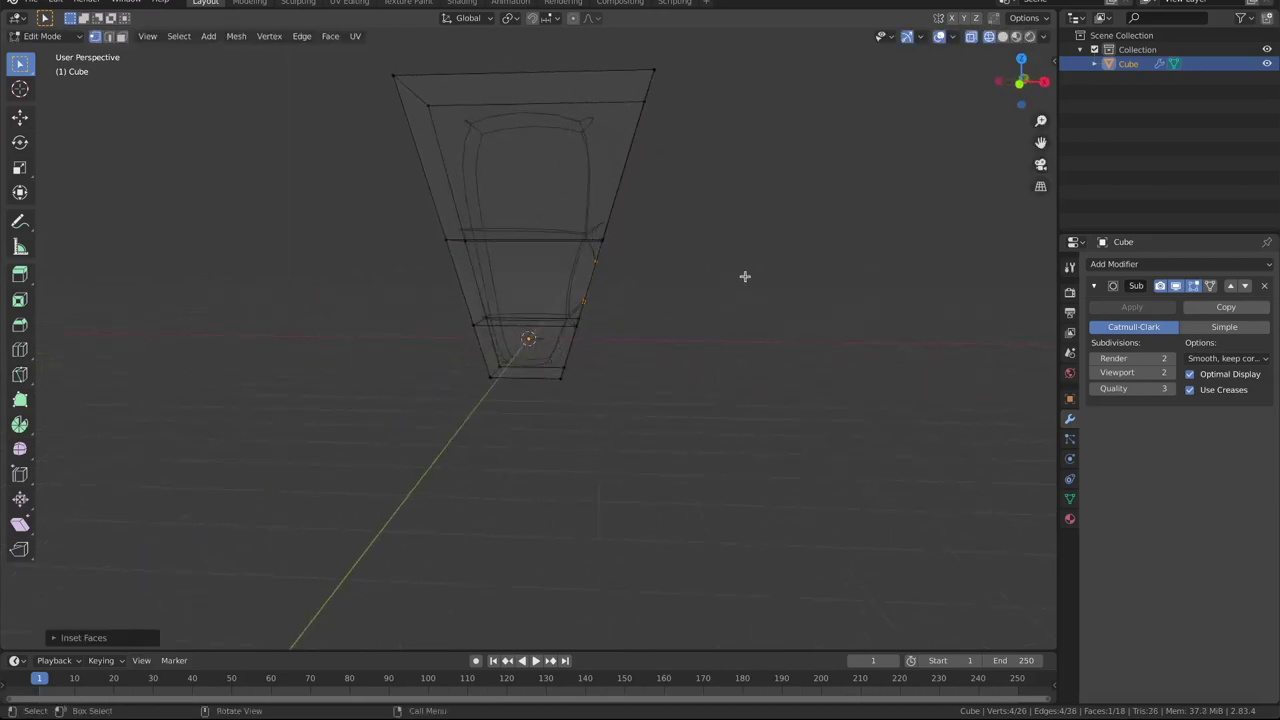
key("e")
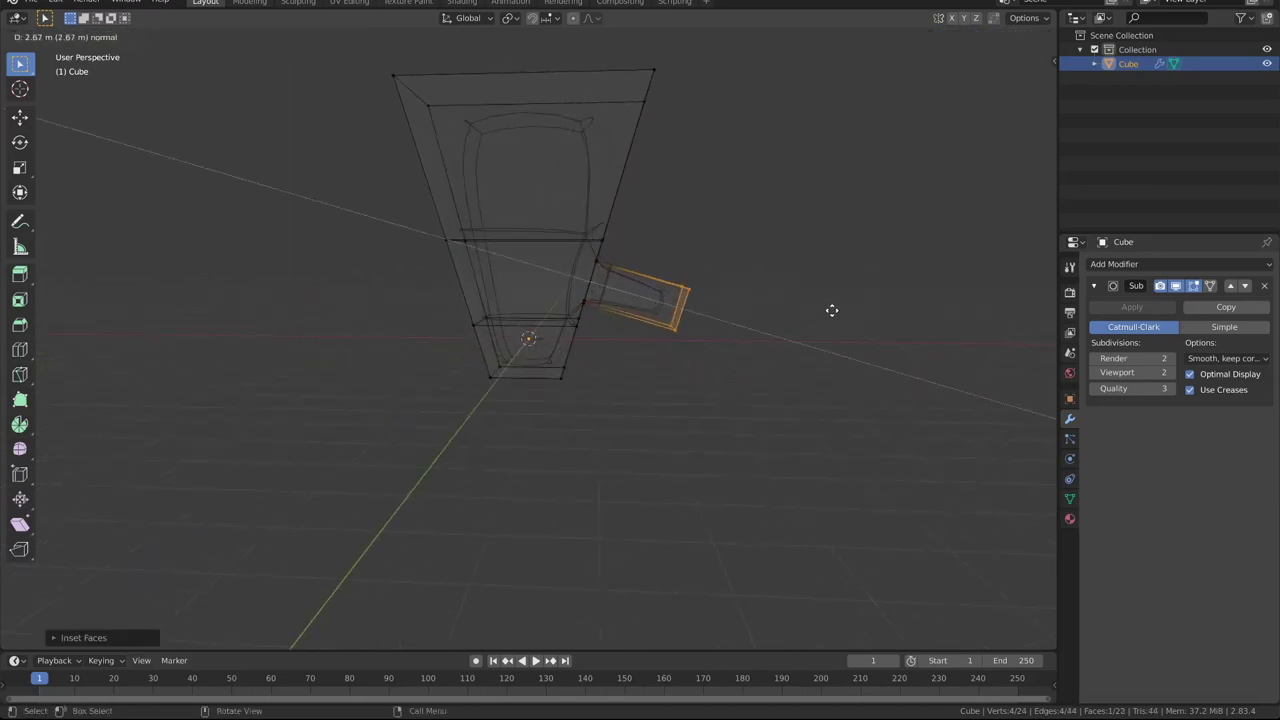
left_click(831, 310)
key("g")
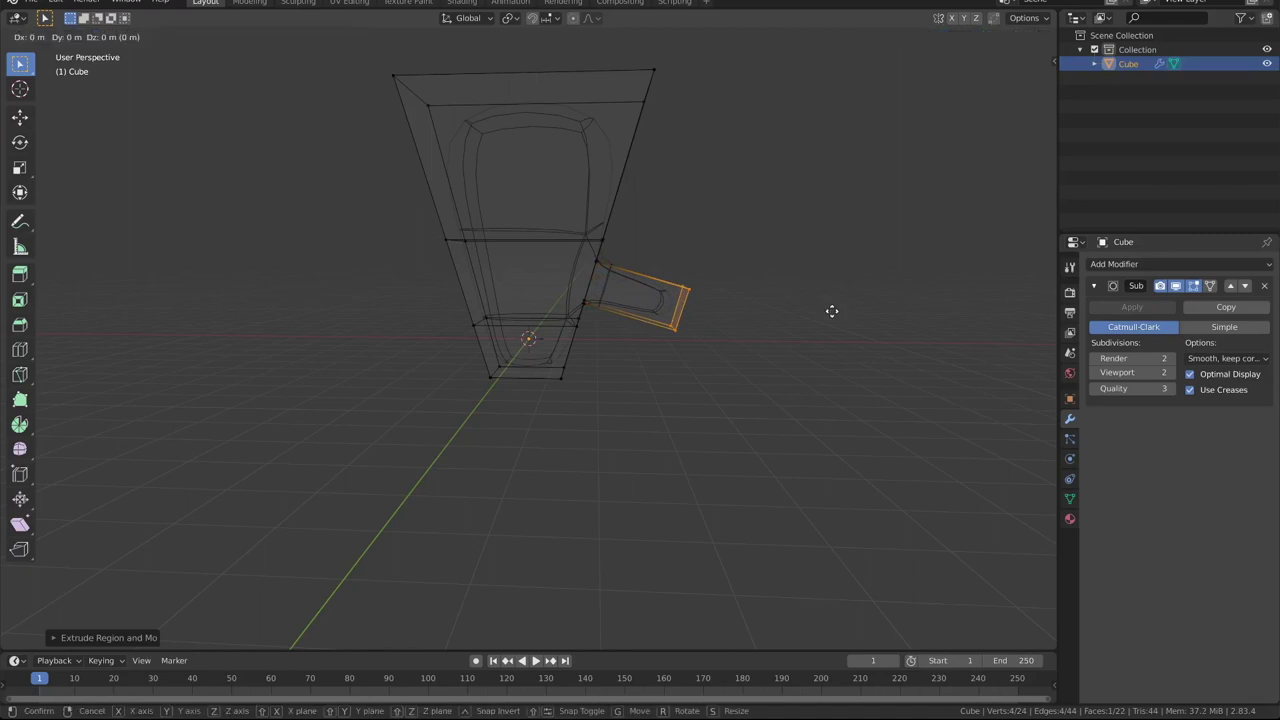
key("Escape")
key("ctrl+z")
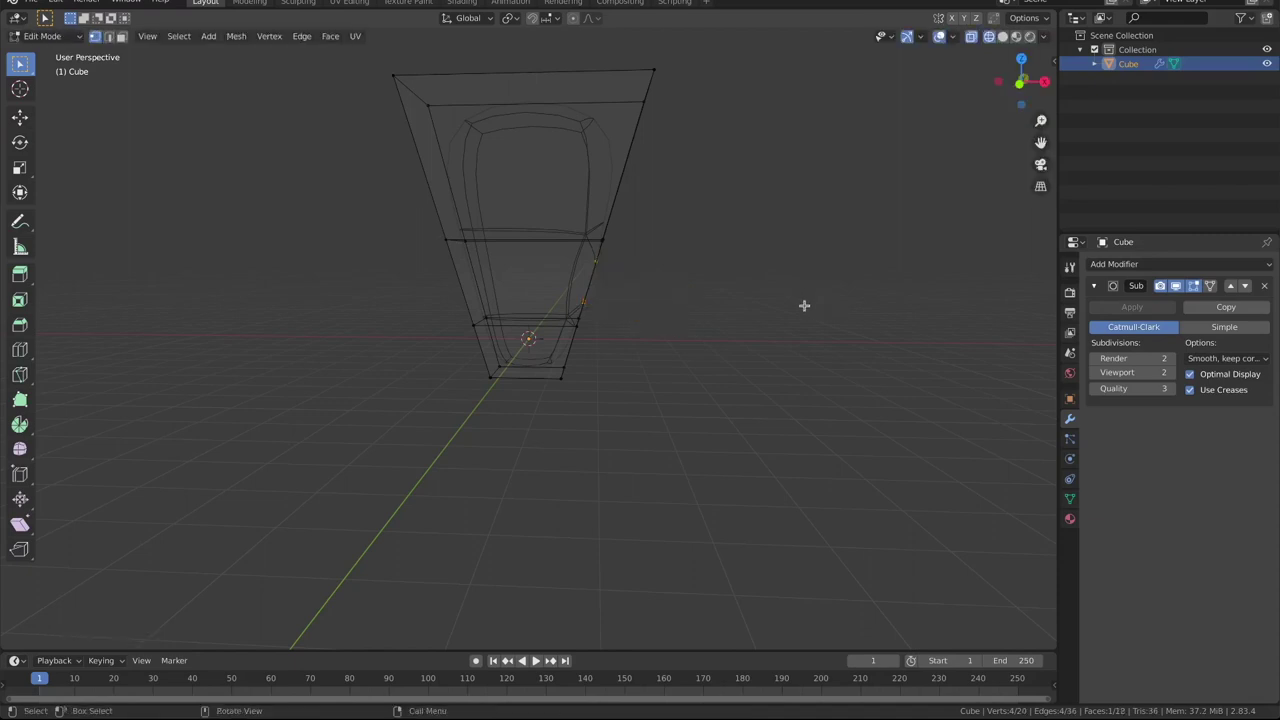
key("ctrl+z")
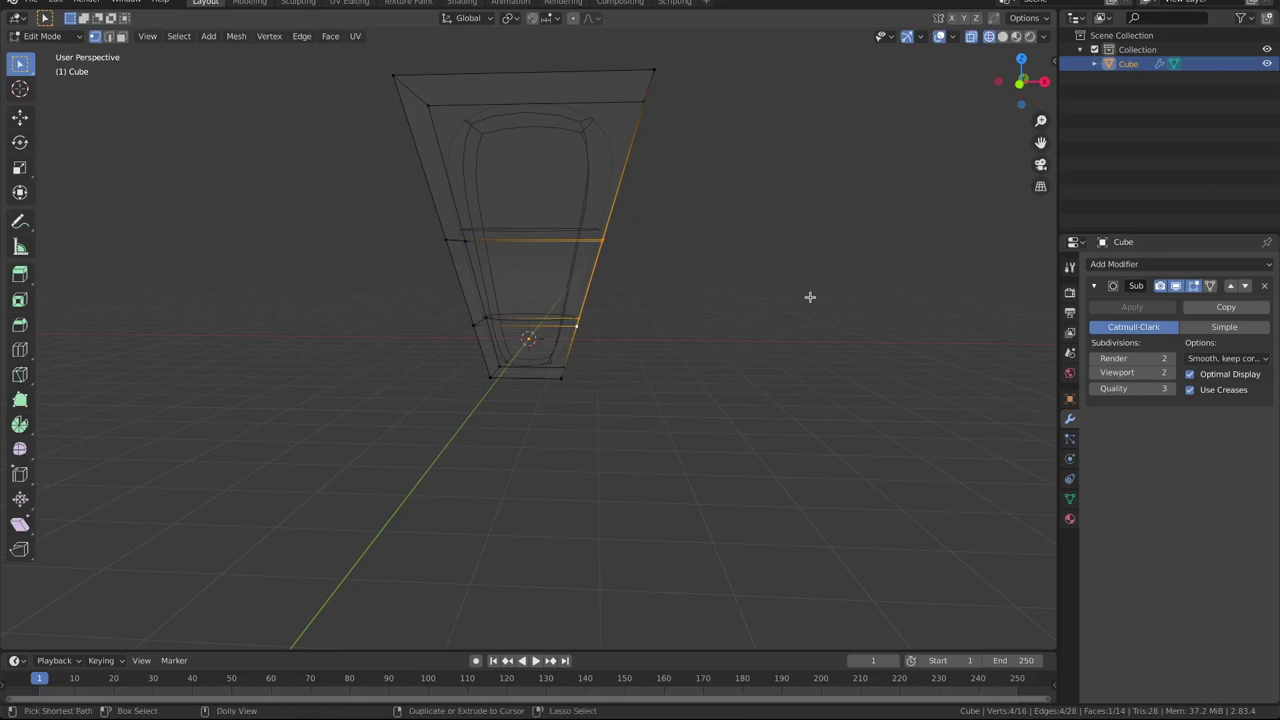
Extrude the selected side face outward to start the thumb
key("ctrl+z")
key("KP_1")
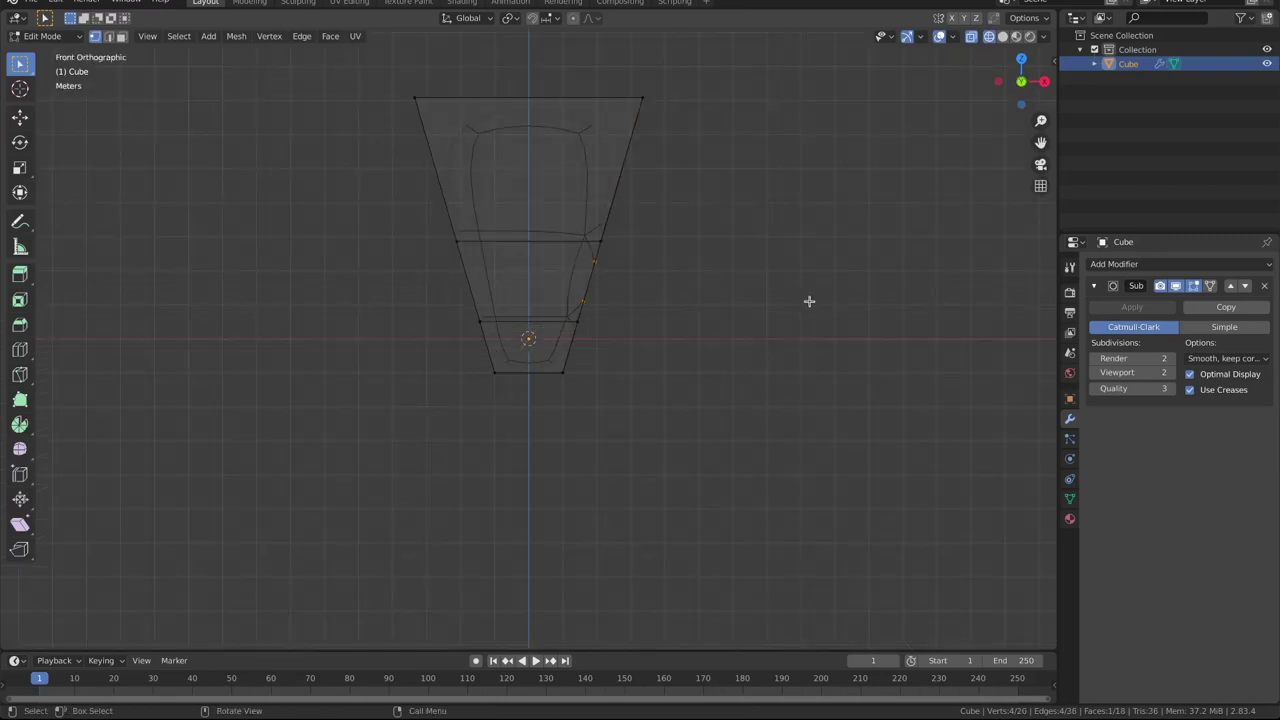
key("g")
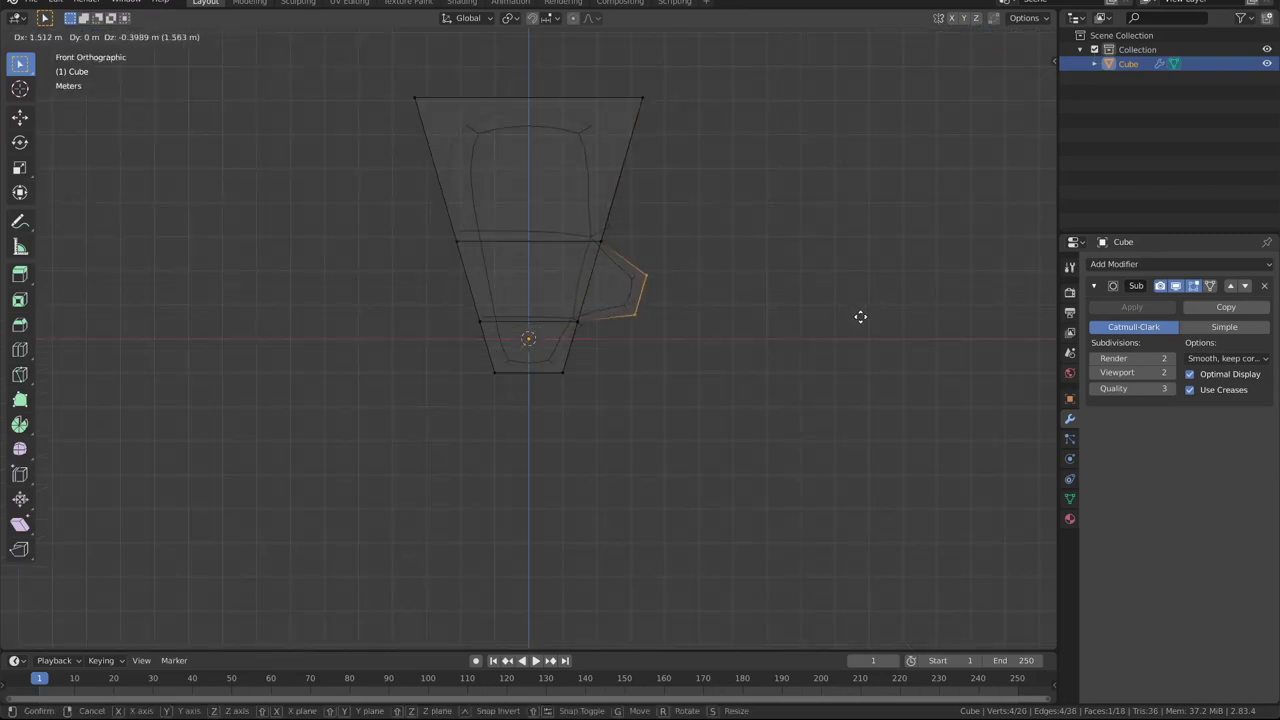
key("Escape")
key("e")
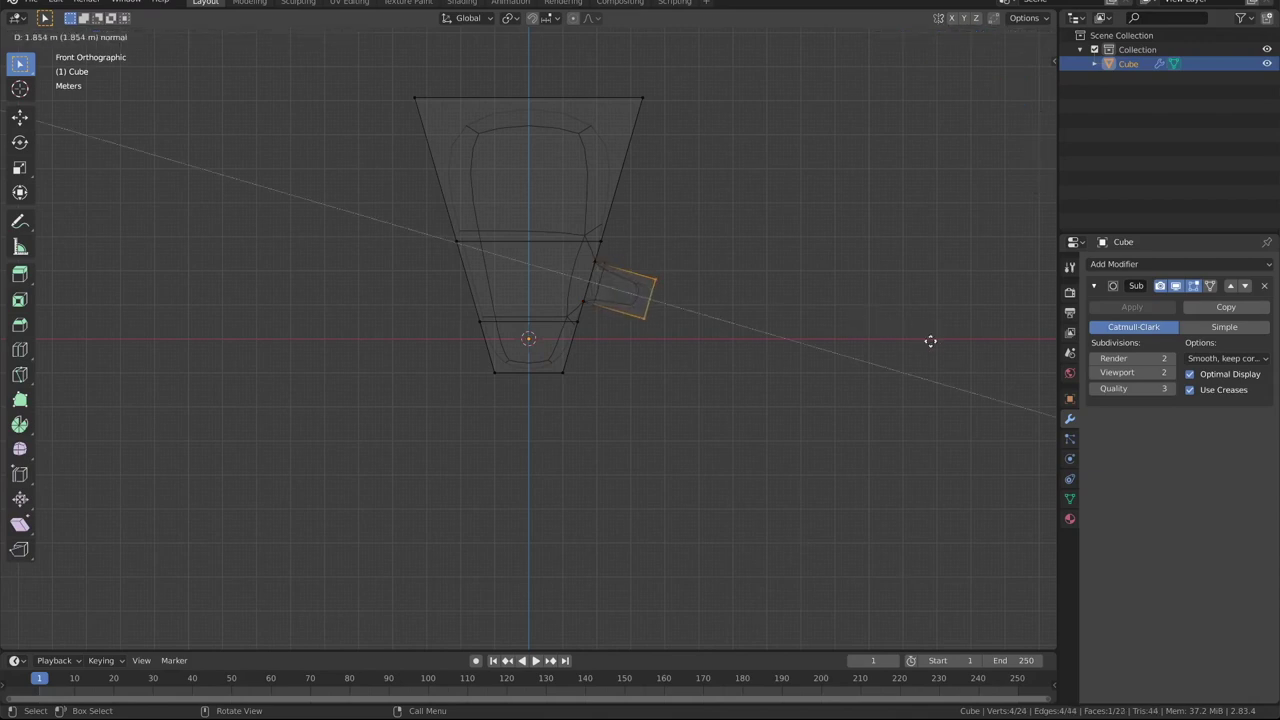
left_click(943, 350)
Move the thumb end up and right, tilt it upward and enlarge it
key("g")
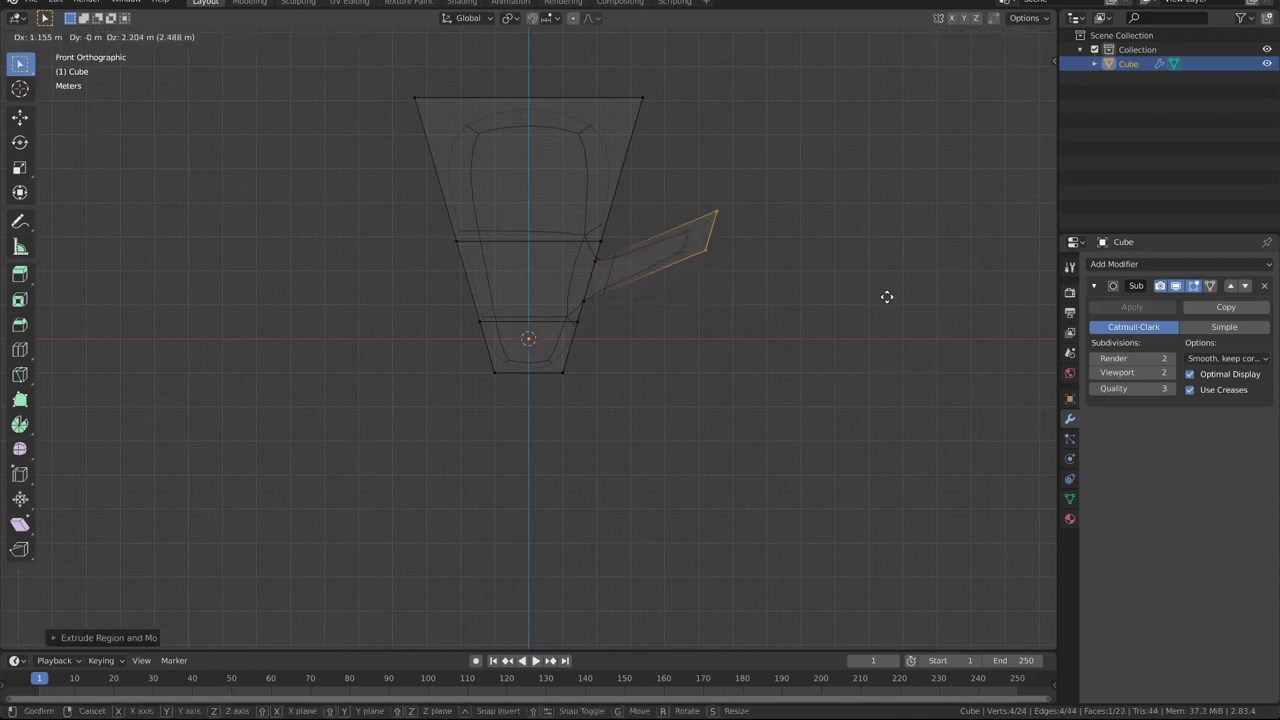
left_click(878, 266)
key("r")
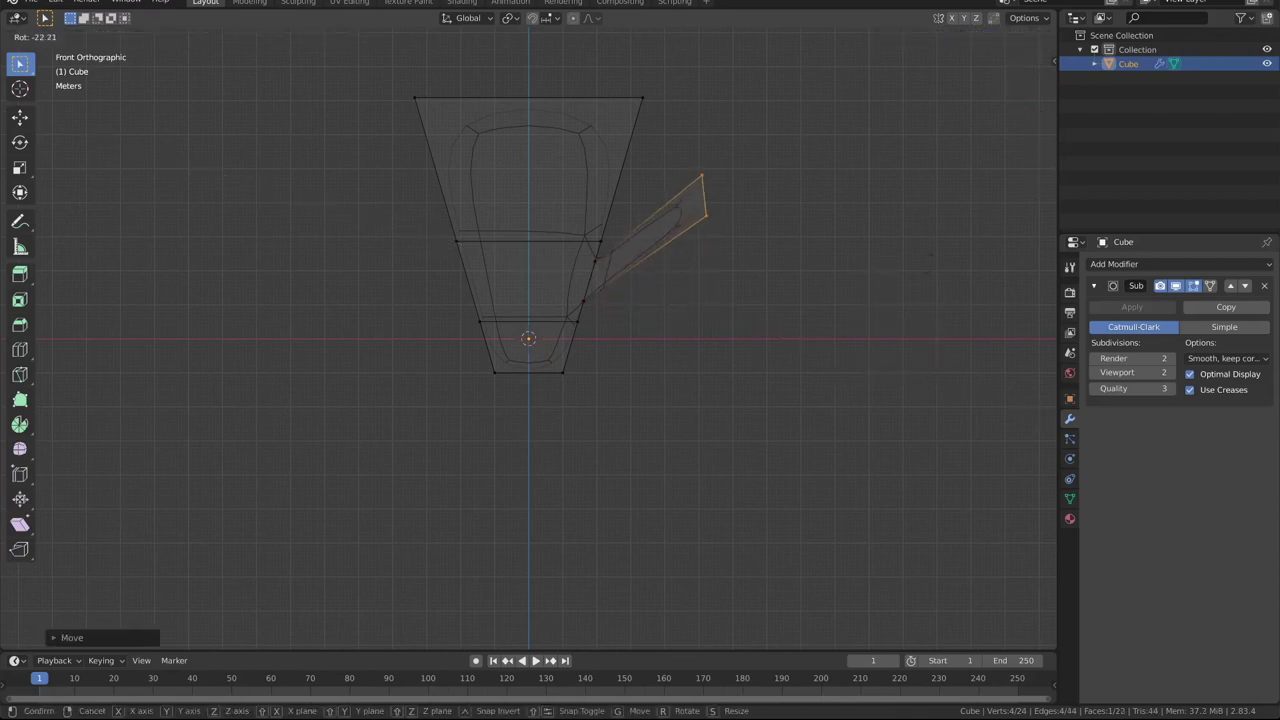
left_click(887, 137)
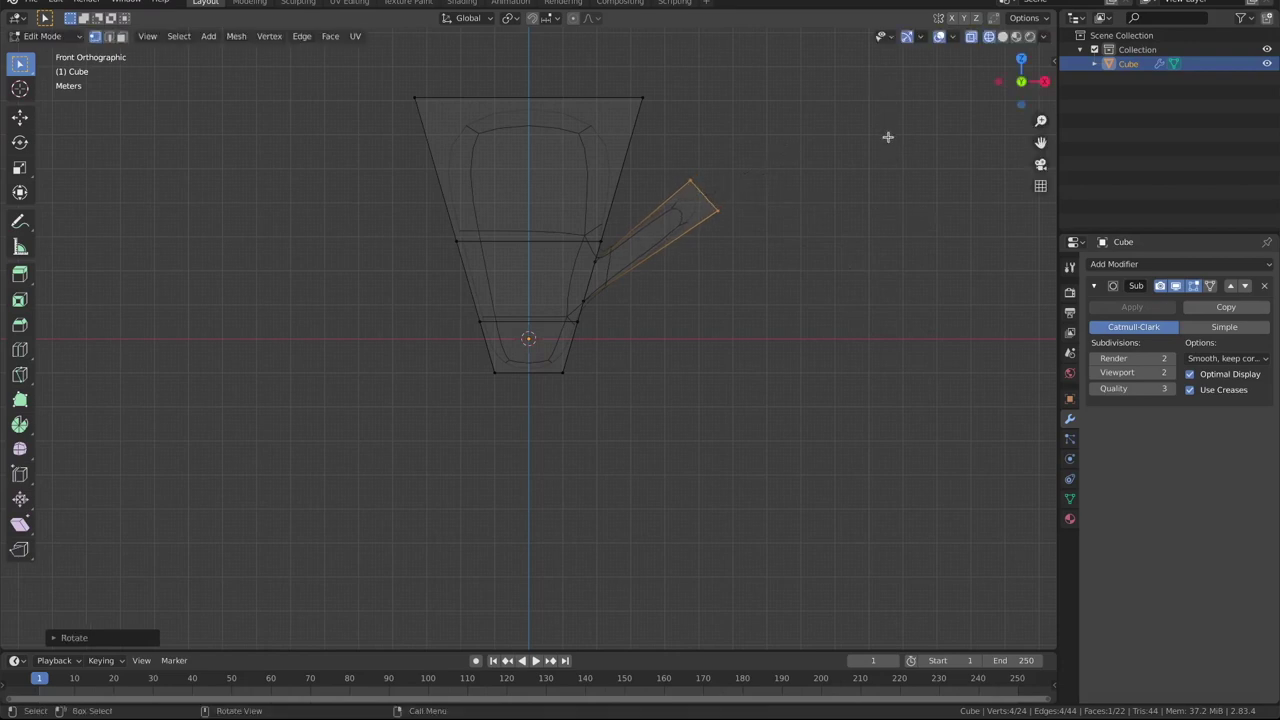
key("s")
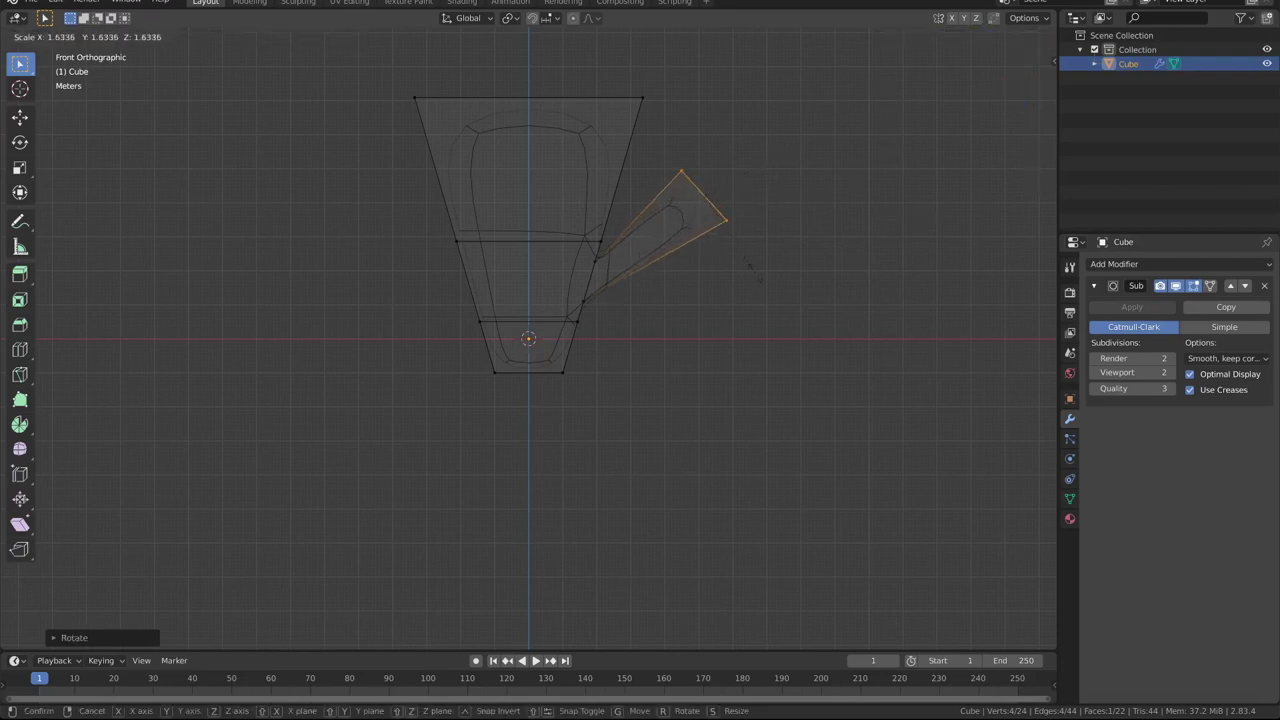
left_click(758, 280)
key("g")
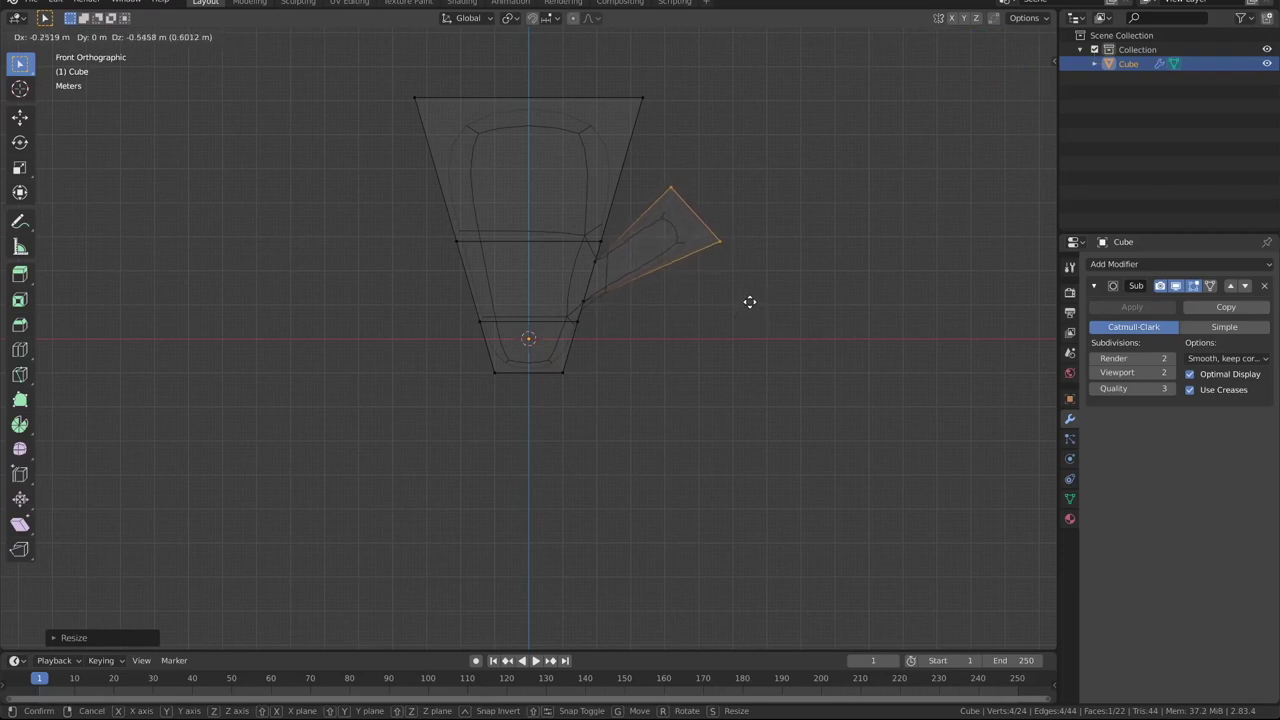
left_click(743, 305)
Add an edge loop across the thumb and reposition it
key("ctrl+r")
left_click(652, 279)
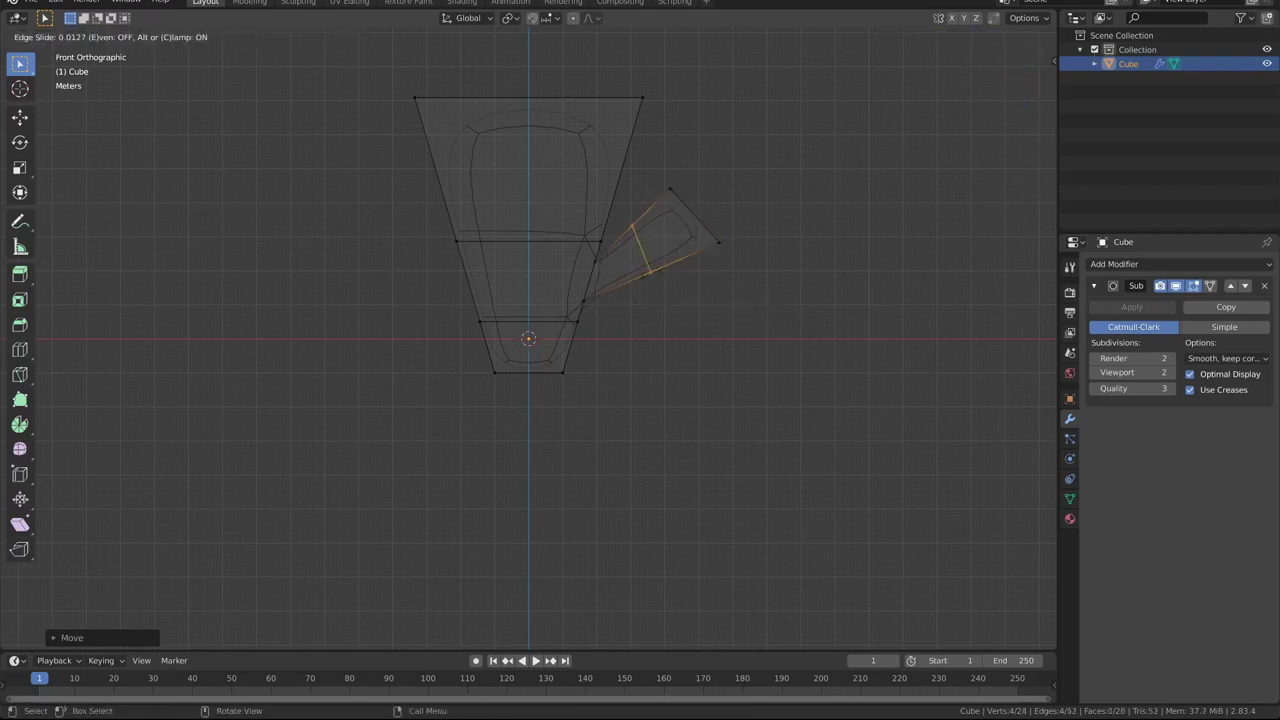
left_click(654, 278)
key("g")
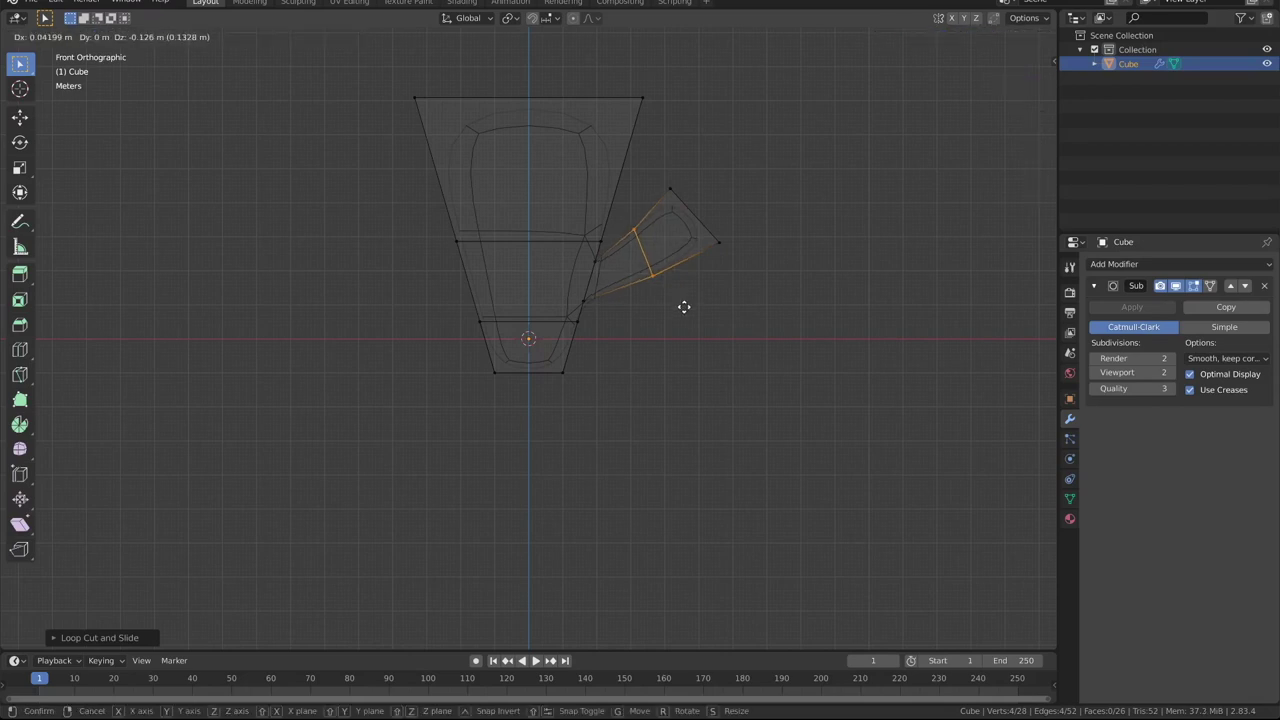
left_click(684, 310)
mouse_move(746, 283)
middle_mouse_down()
mouse_move(789, 277)
mouse_move(700, 306)
mouse_move(781, 307)
mouse_move(691, 291)
mouse_move(714, 302)
middle_mouse_up()
Switch to Solid shading and shrink the thumb-tip vertices
key("z")
left_click(776, 318)
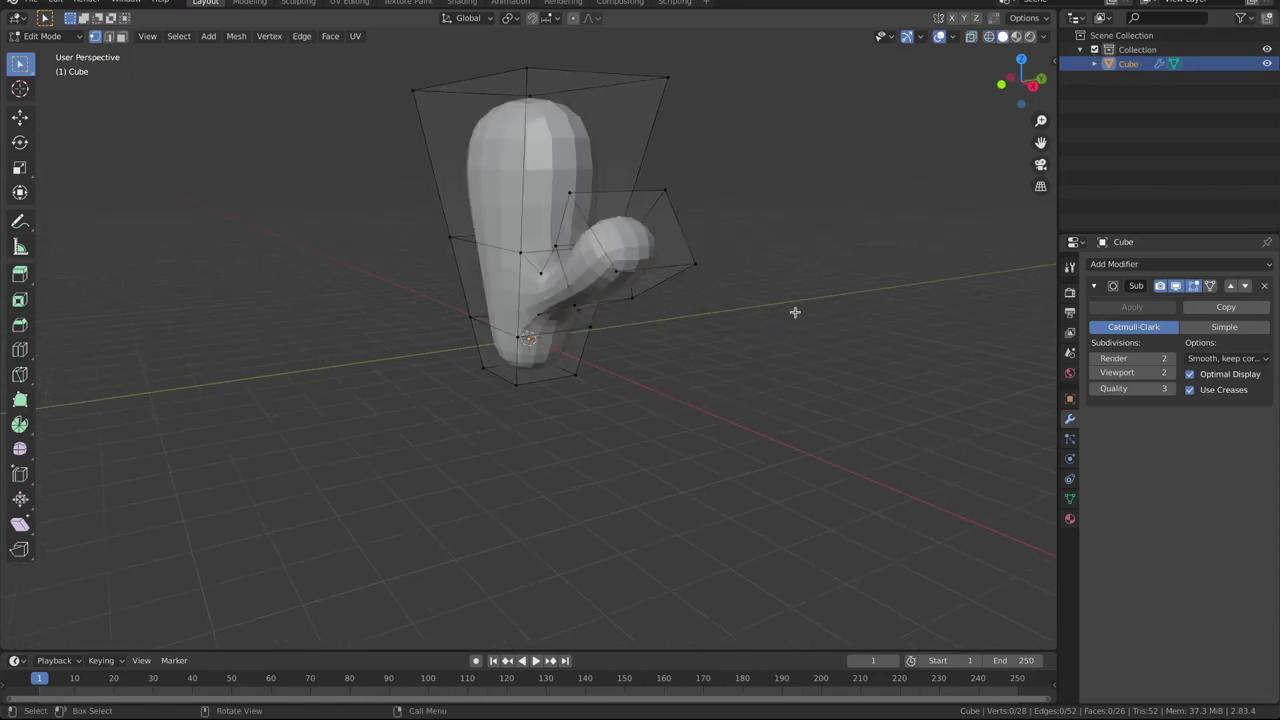
mouse_move(790, 313)
middle_mouse_down()
mouse_move(629, 289)
mouse_move(677, 277)
middle_mouse_up()
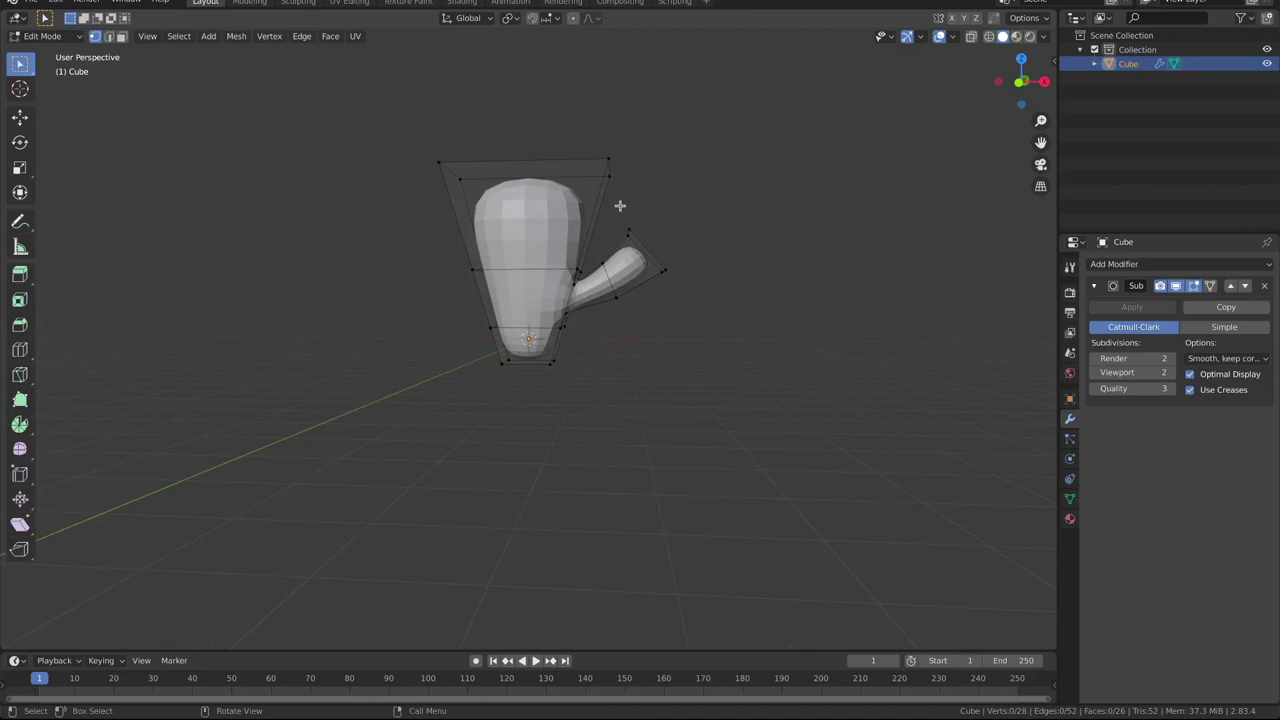
left_click_drag(620, 205, 705, 279)
mouse_move(634, 218)
middle_mouse_down()
mouse_move(637, 235)
mouse_move(694, 257)
mouse_move(679, 265)
middle_mouse_up()
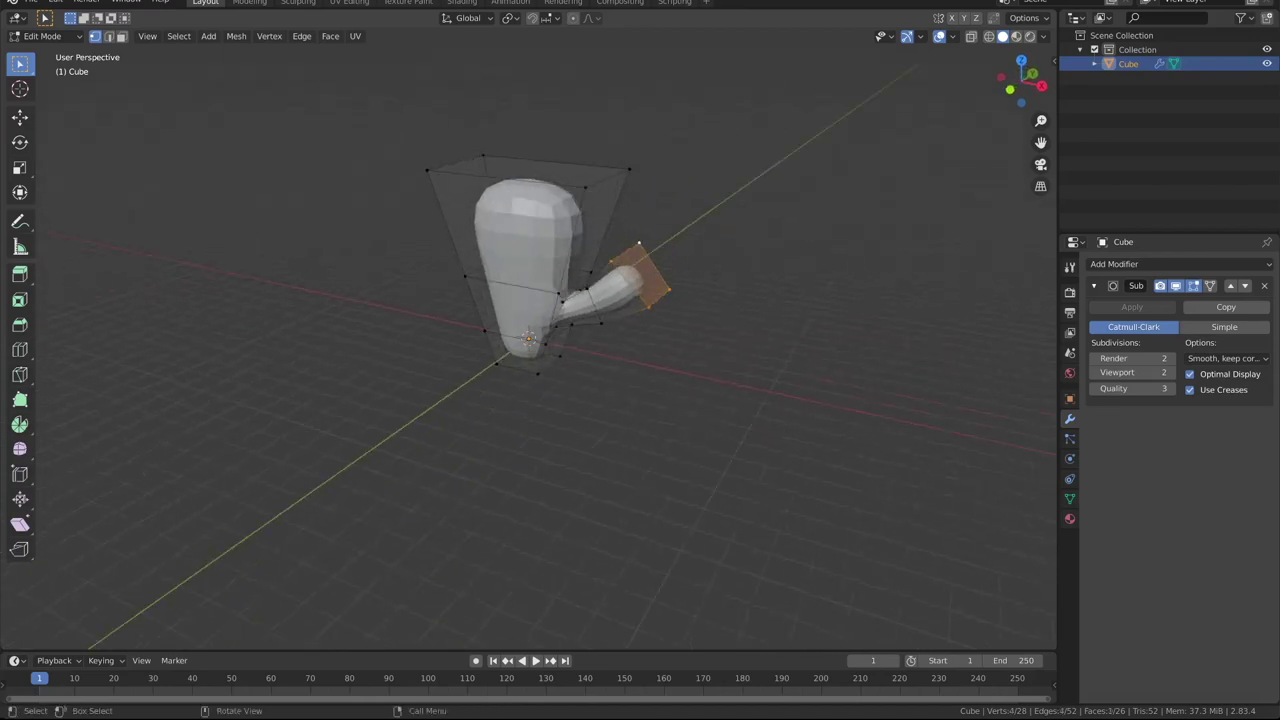
key("s")
left_click(765, 278)
In see-through front view, slide both thumb edge loops to new positions
key("KP_1")
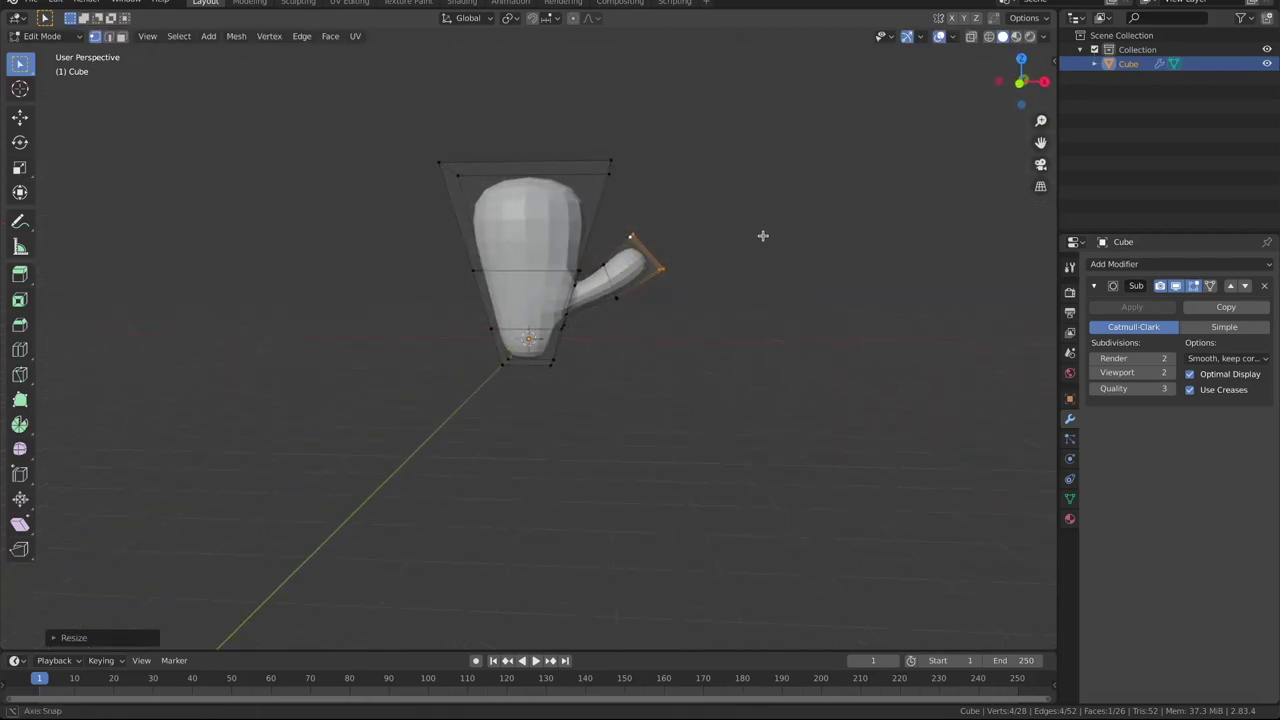
left_click_drag(618, 220, 678, 284)
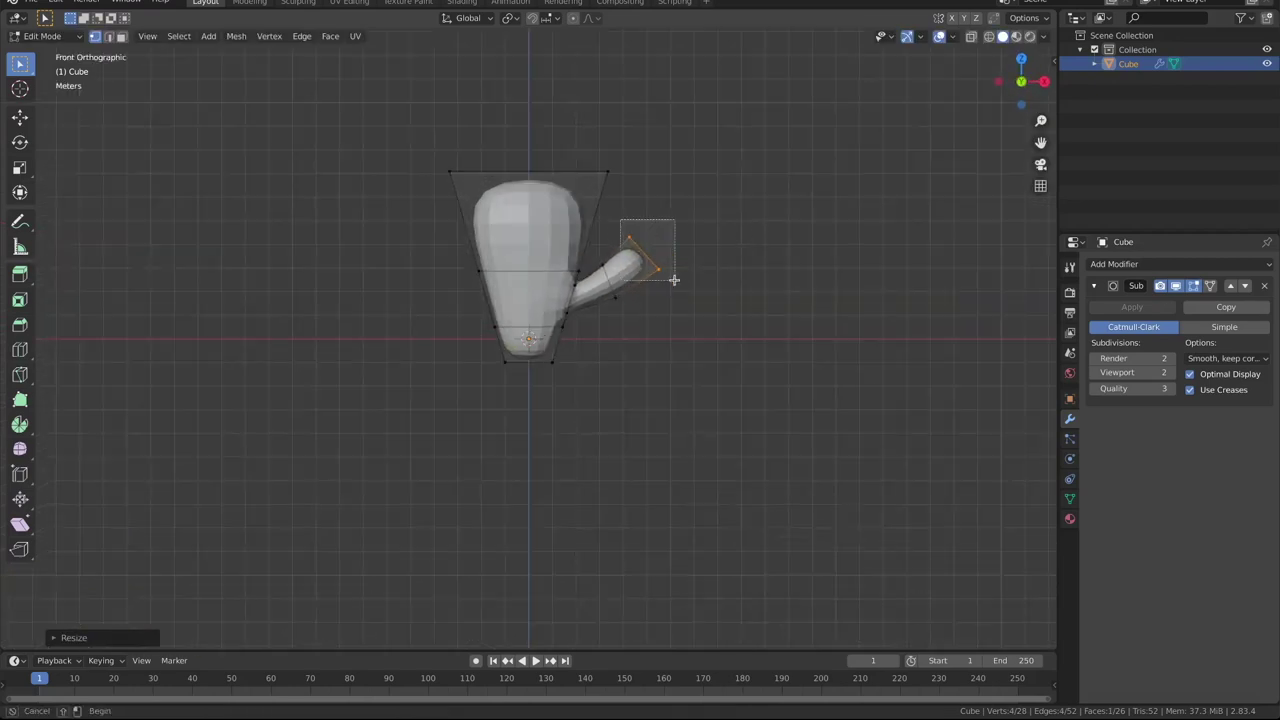
key("alt+z")
left_click_drag(620, 222, 676, 276)
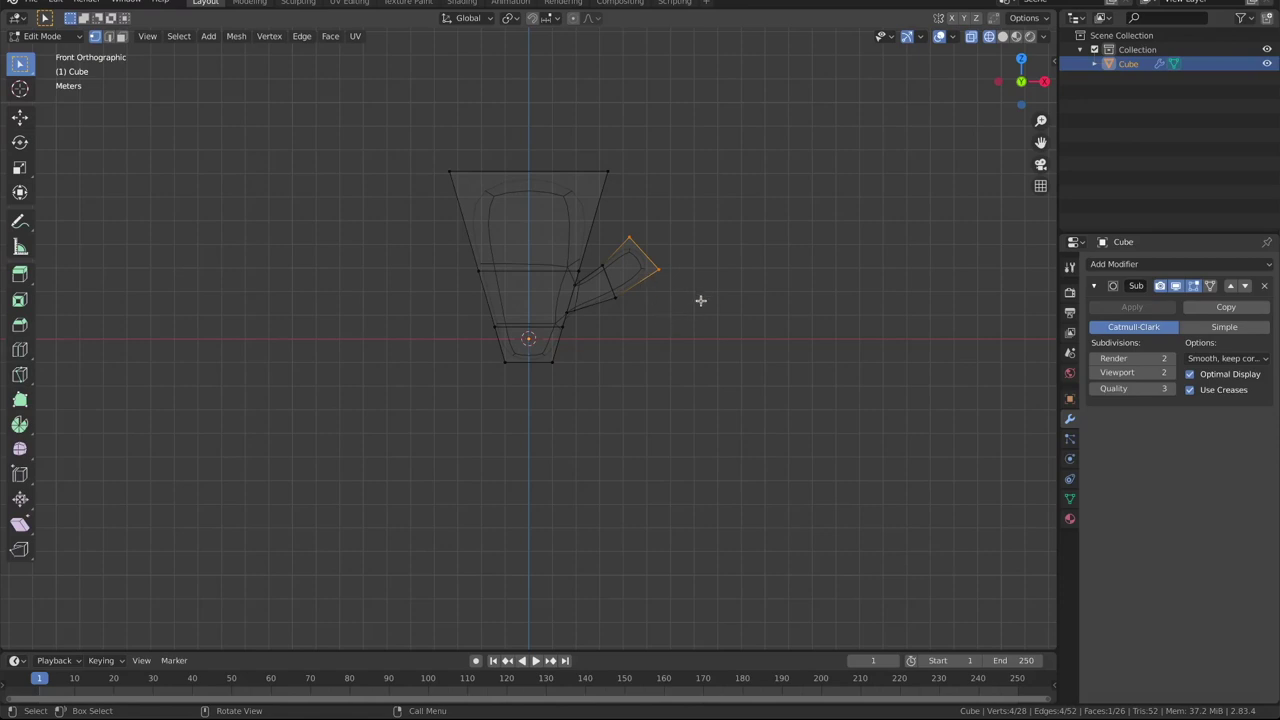
key("g")
key("g")
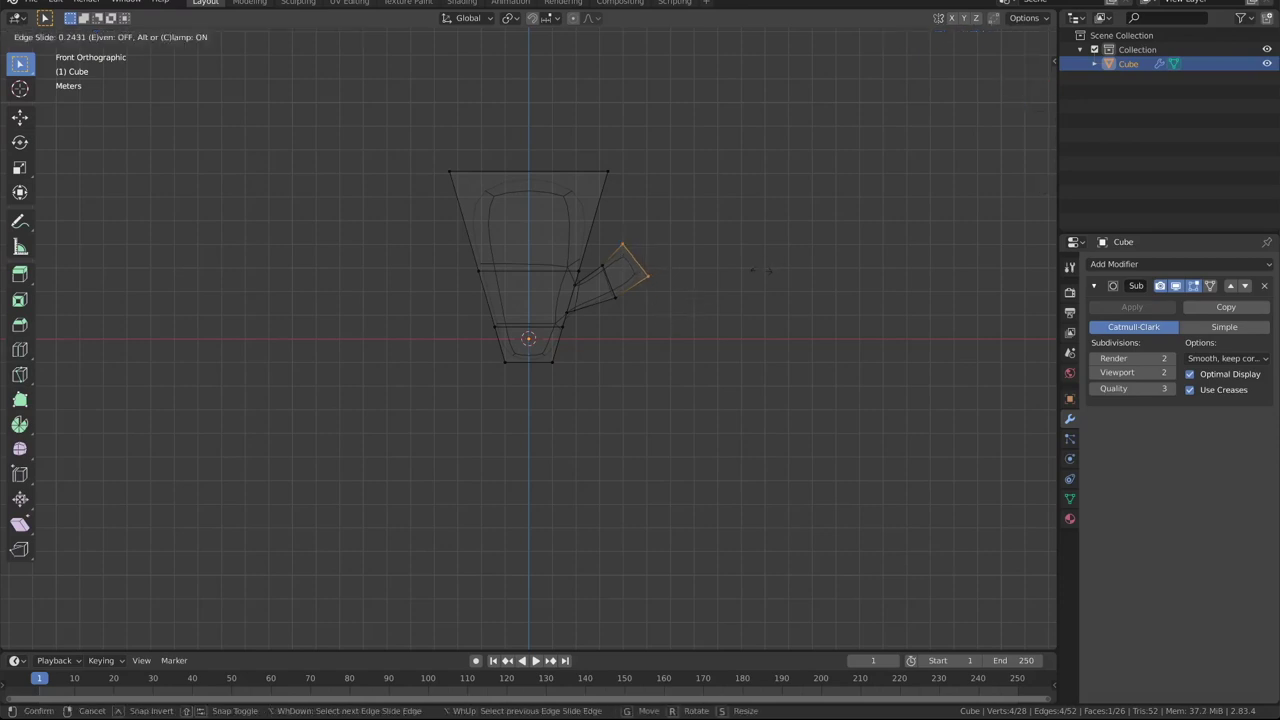
left_click(755, 272)
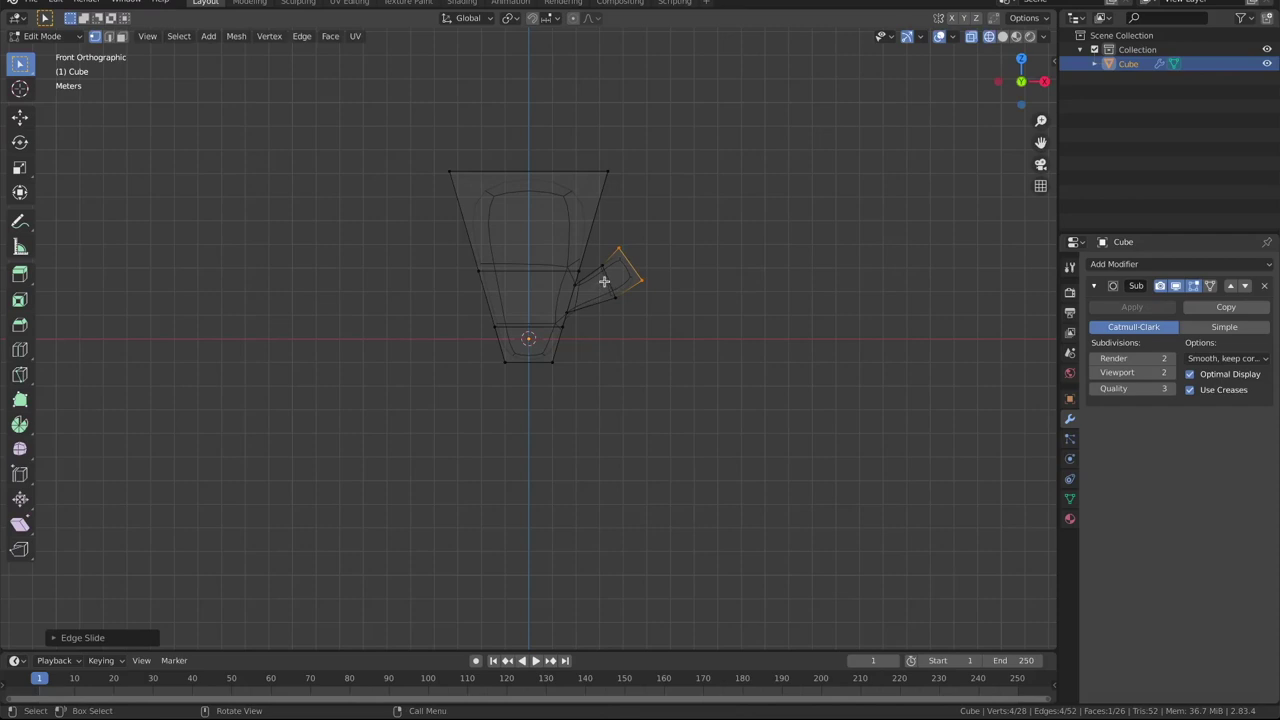
left_click(617, 288, "alt")
key("g")
key("g")
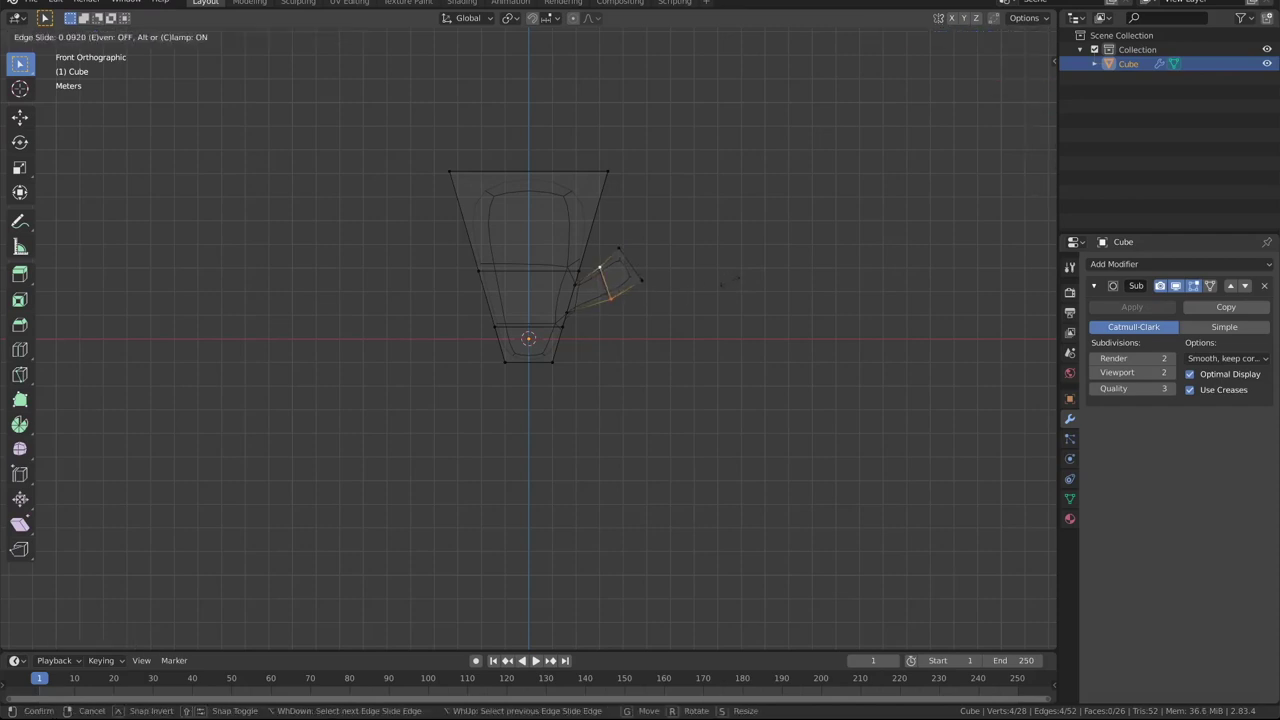
left_click(723, 285)
Return to solid shading and begin a vertical loop cut around the hand
mouse_move(697, 249)
middle_mouse_down()
mouse_move(671, 274)
mouse_move(626, 268)
middle_mouse_up()
key("ctrl+Tab")
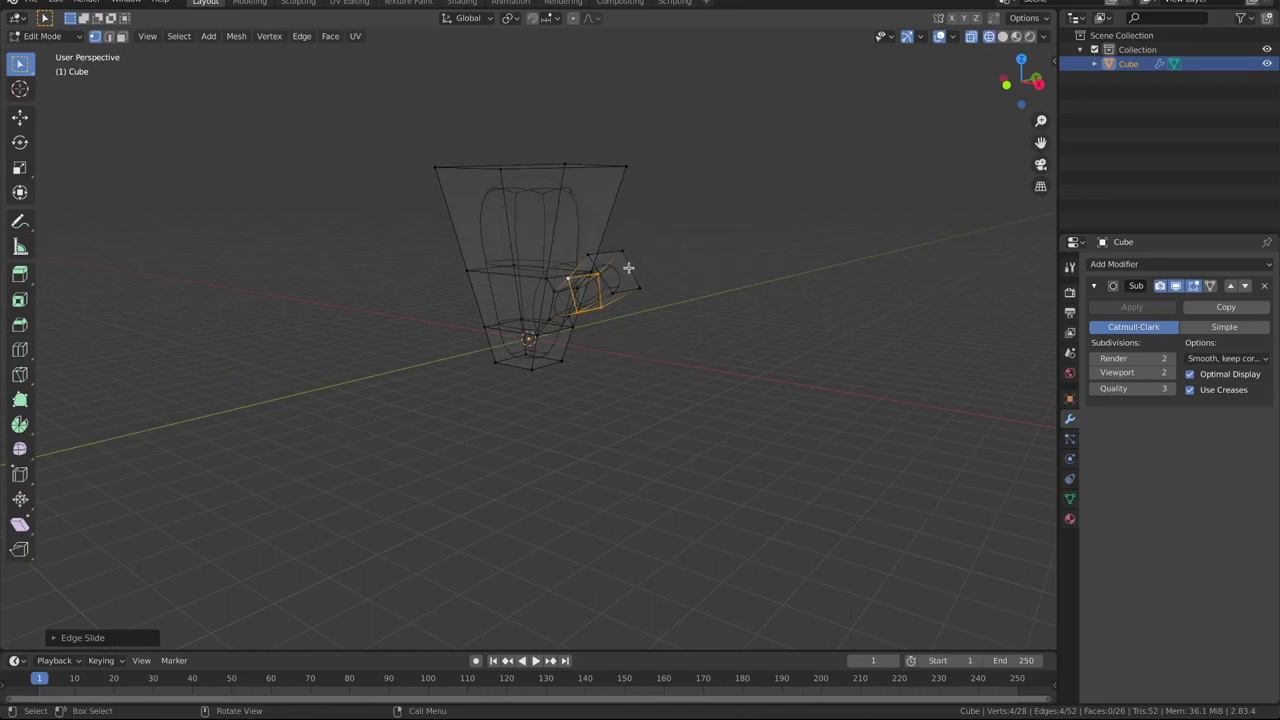
key("z")
middle_click_drag(737, 266, 623, 270)
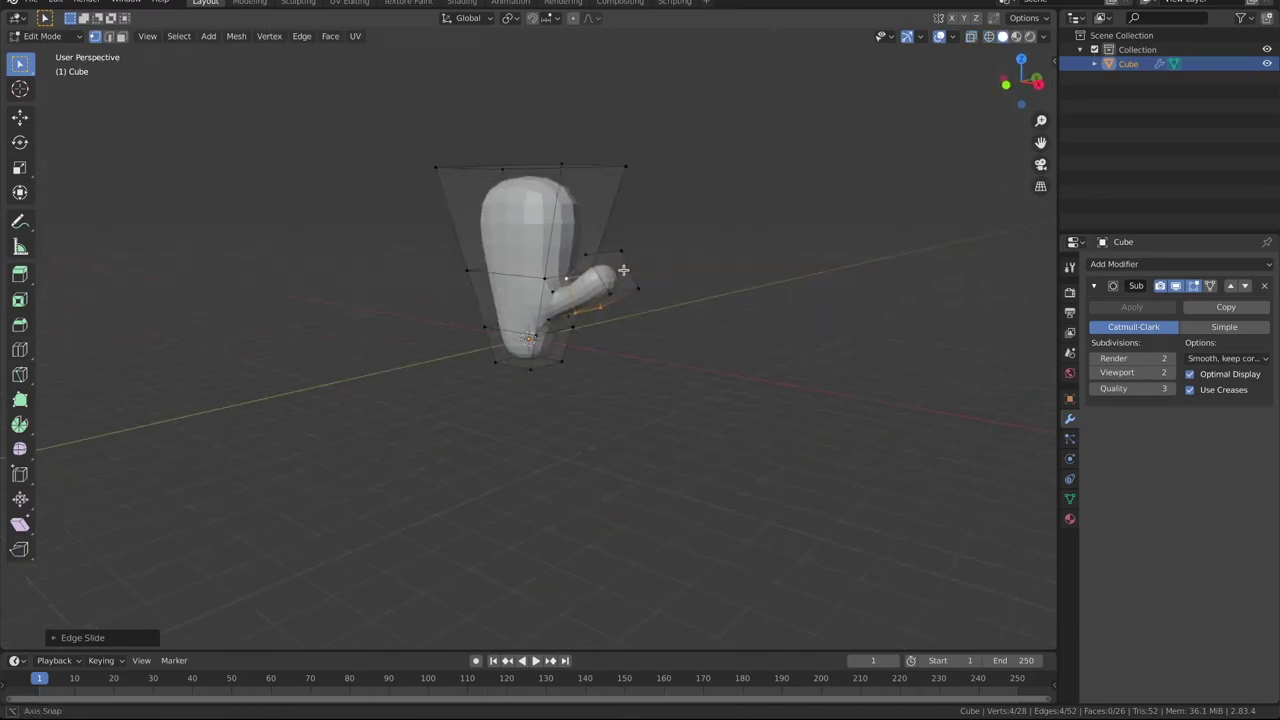
key("ctrl+r")
Place the centred vertical loop around the hand and widen it along Y
left_click(517, 177)
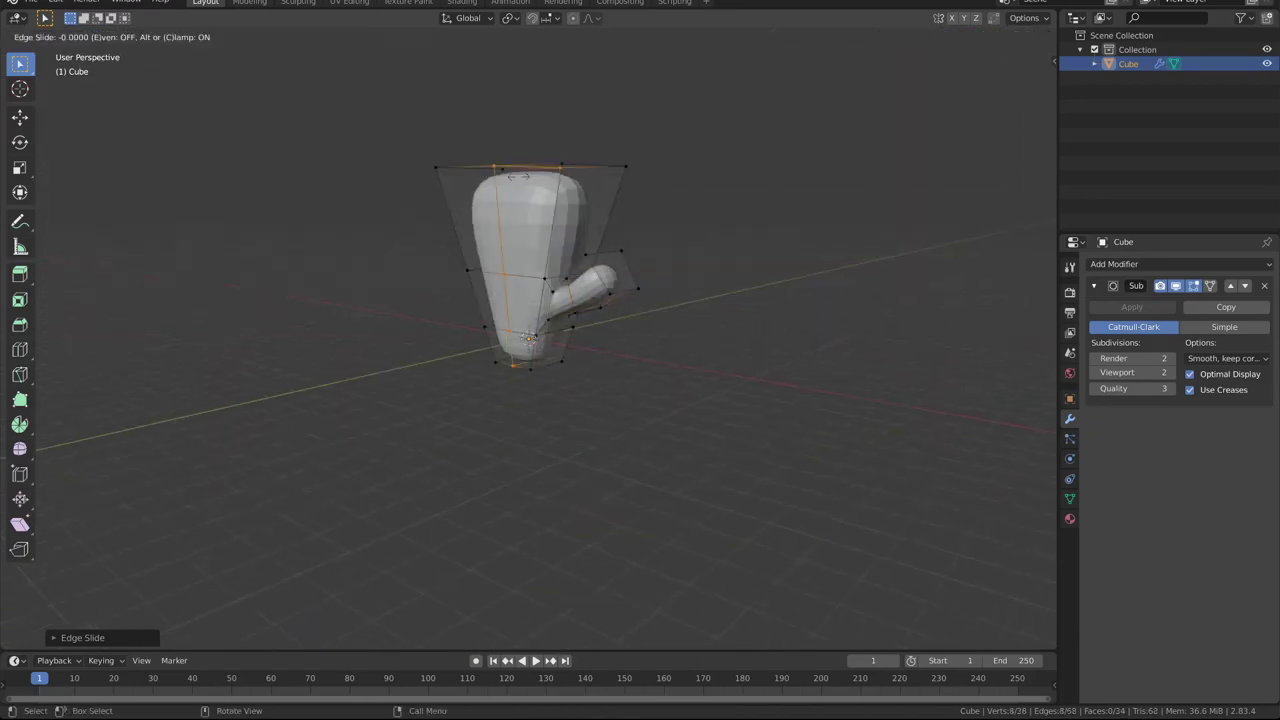
right_click(690, 168)
key("s")
key("z")
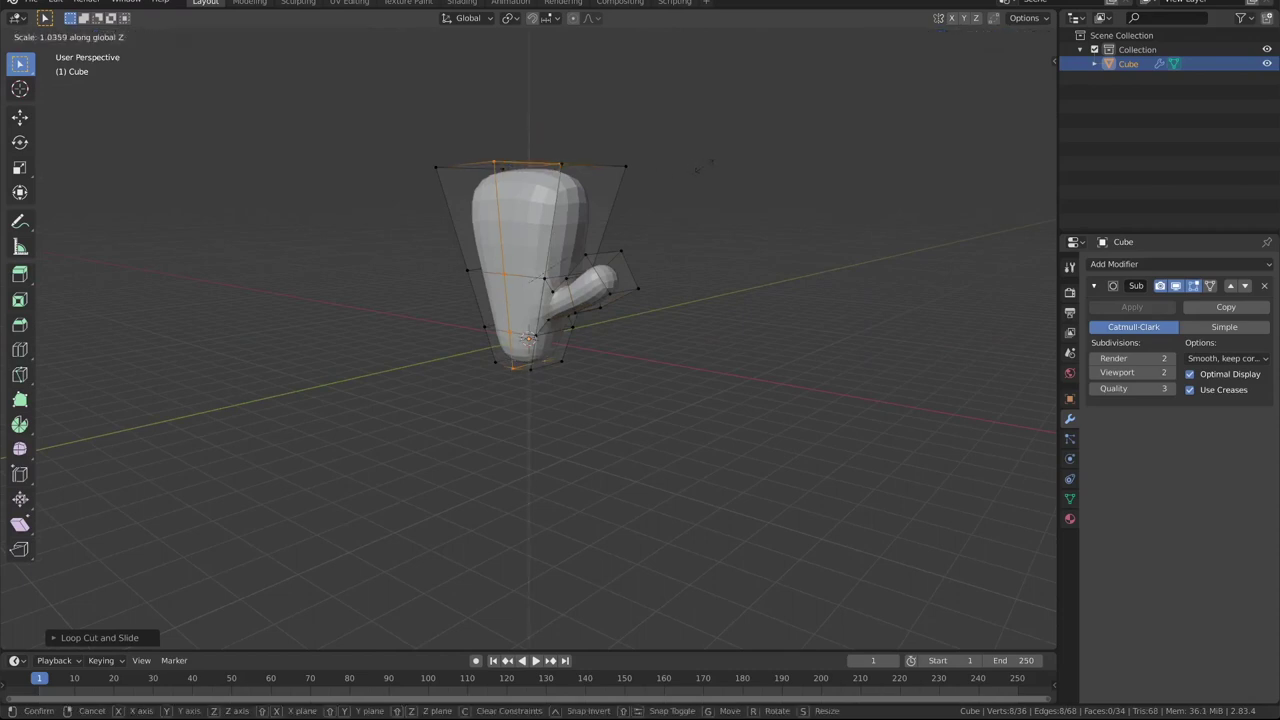
key("y")
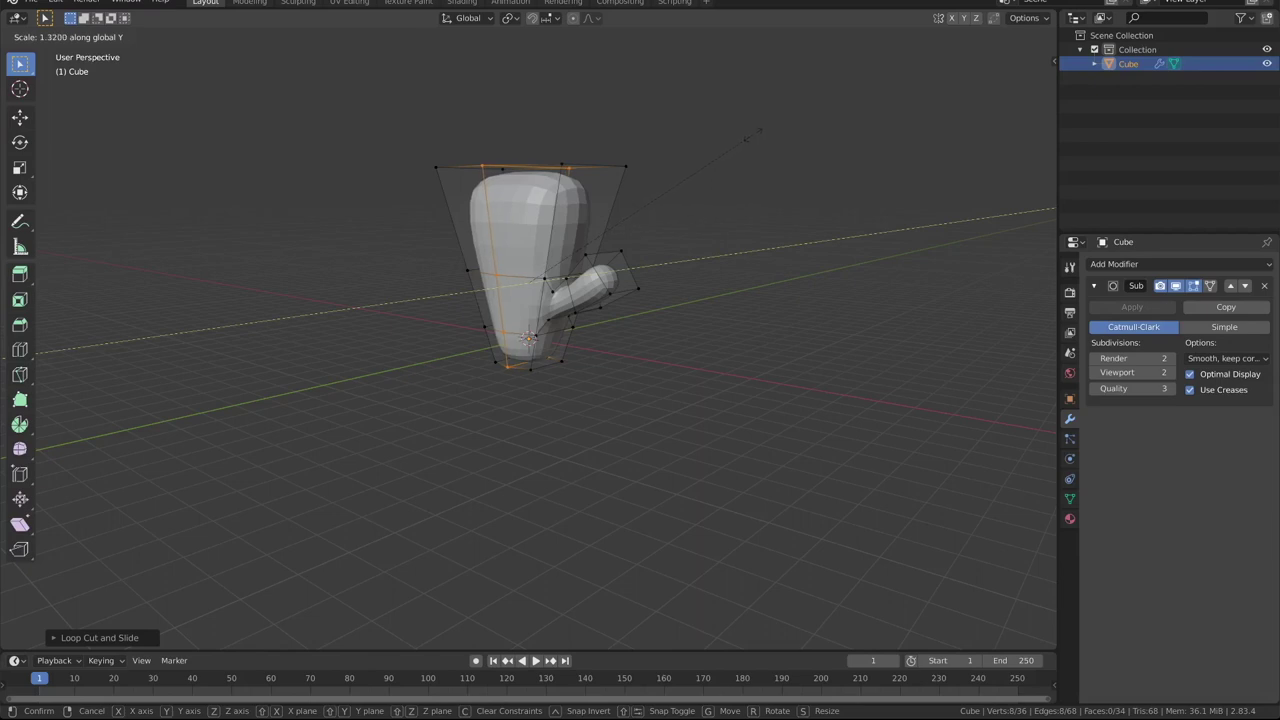
left_click(753, 135)
mouse_move(734, 134)
middle_mouse_down()
mouse_move(674, 200)
mouse_move(603, 199)
mouse_move(631, 163)
mouse_move(617, 200)
mouse_move(580, 215)
mouse_move(543, 207)
mouse_move(533, 168)
middle_mouse_up()
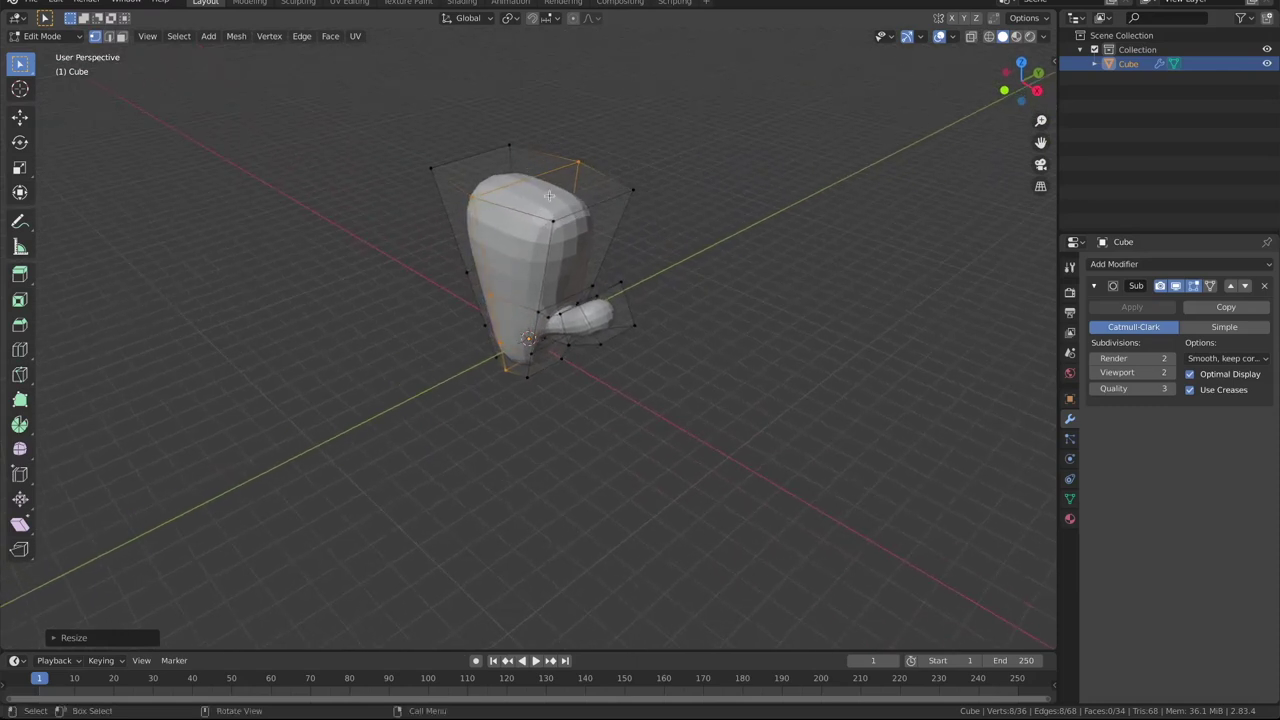
Add another edge loop and raise the hand's top vertex along Z into a dome
key("ctrl+r")
left_click(550, 195)
left_click(552, 195)
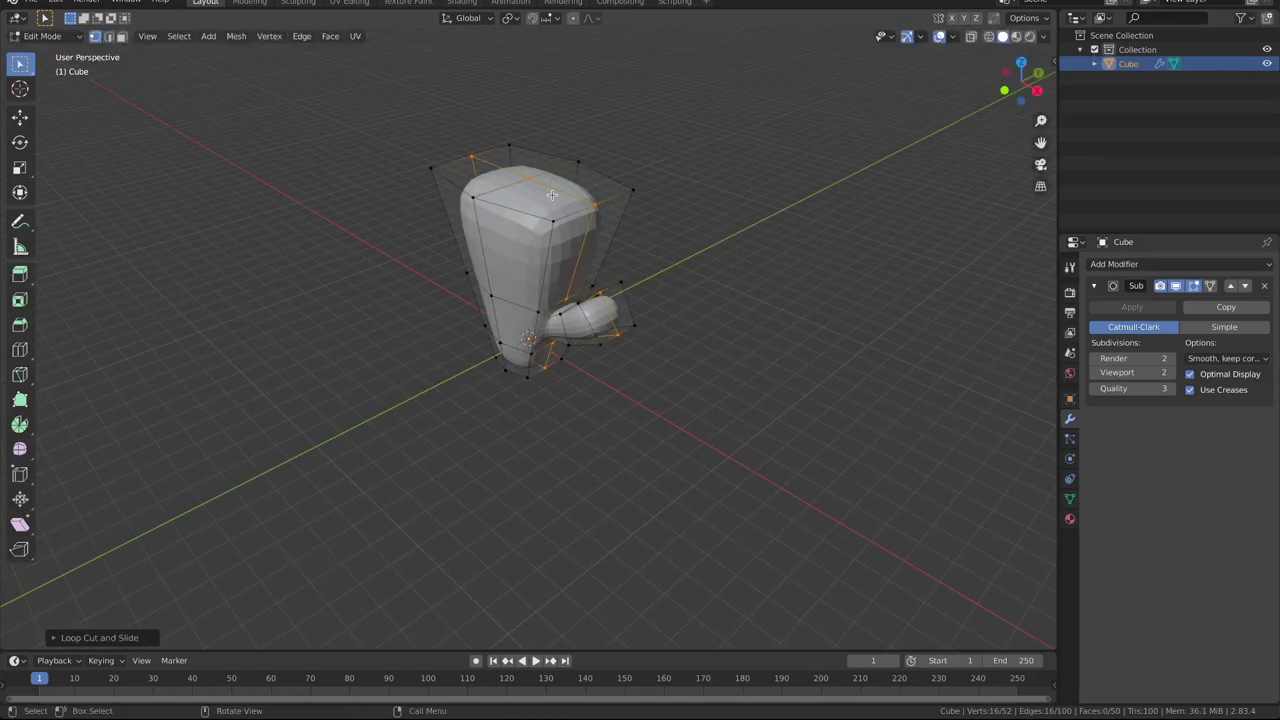
mouse_move(551, 195)
middle_mouse_down()
mouse_move(634, 196)
mouse_move(580, 176)
mouse_move(649, 154)
middle_mouse_up()
left_click(576, 172)
key("g")
key("z")
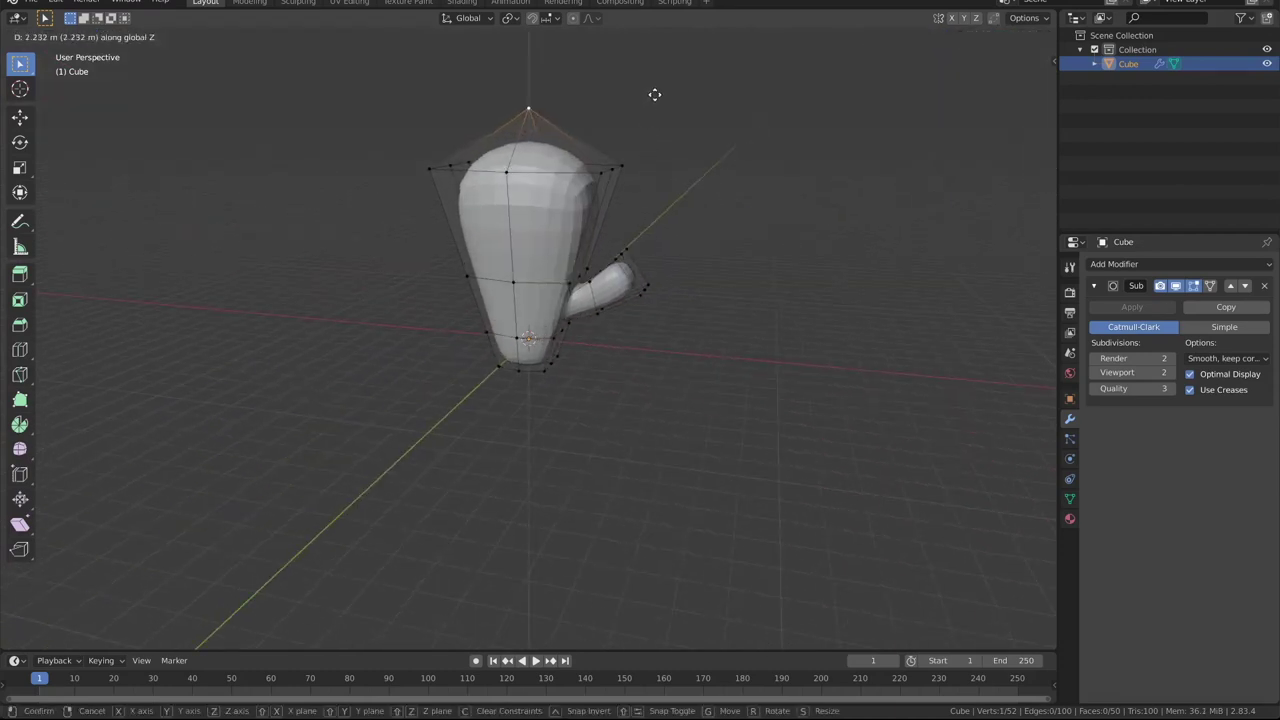
left_click(654, 106)
mouse_move(736, 194)
middle_mouse_down()
mouse_move(585, 198)
mouse_move(560, 215)
mouse_move(580, 237)
mouse_move(626, 238)
middle_mouse_up()
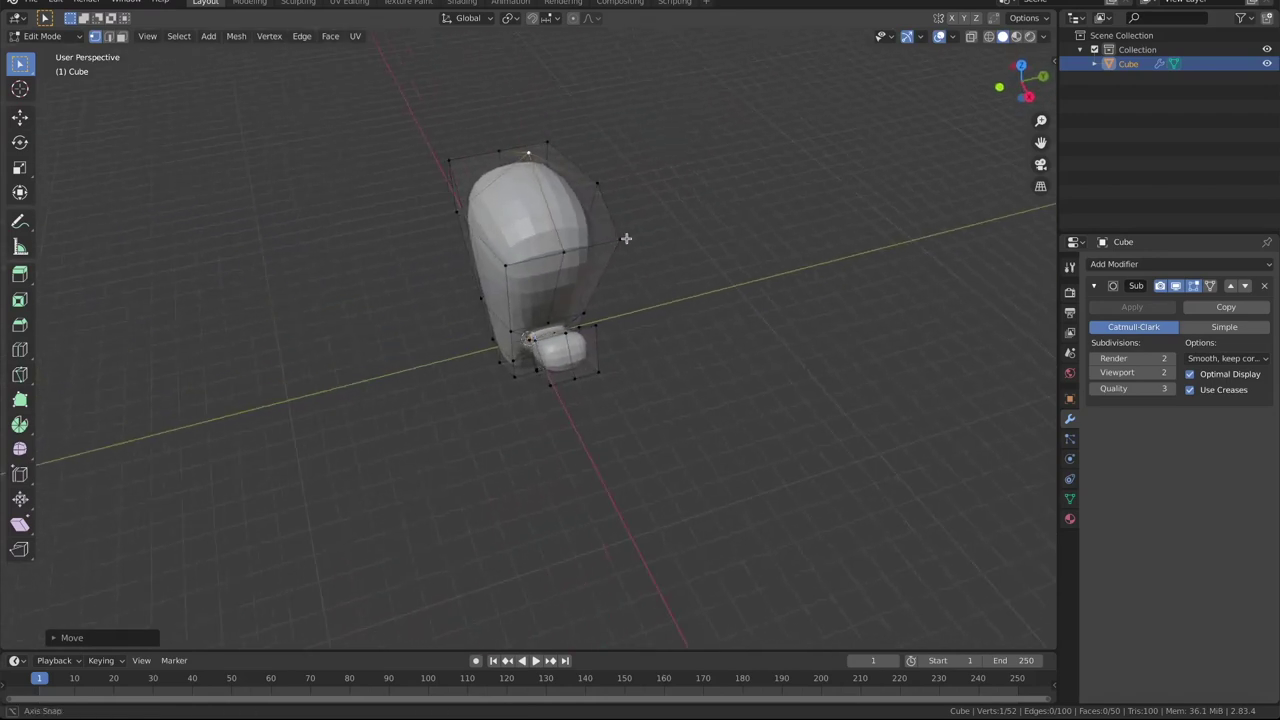
Round the mitten's top loop into a circle with LoopTools Circle
left_click(591, 240, "ctrl")
left_click(596, 184)
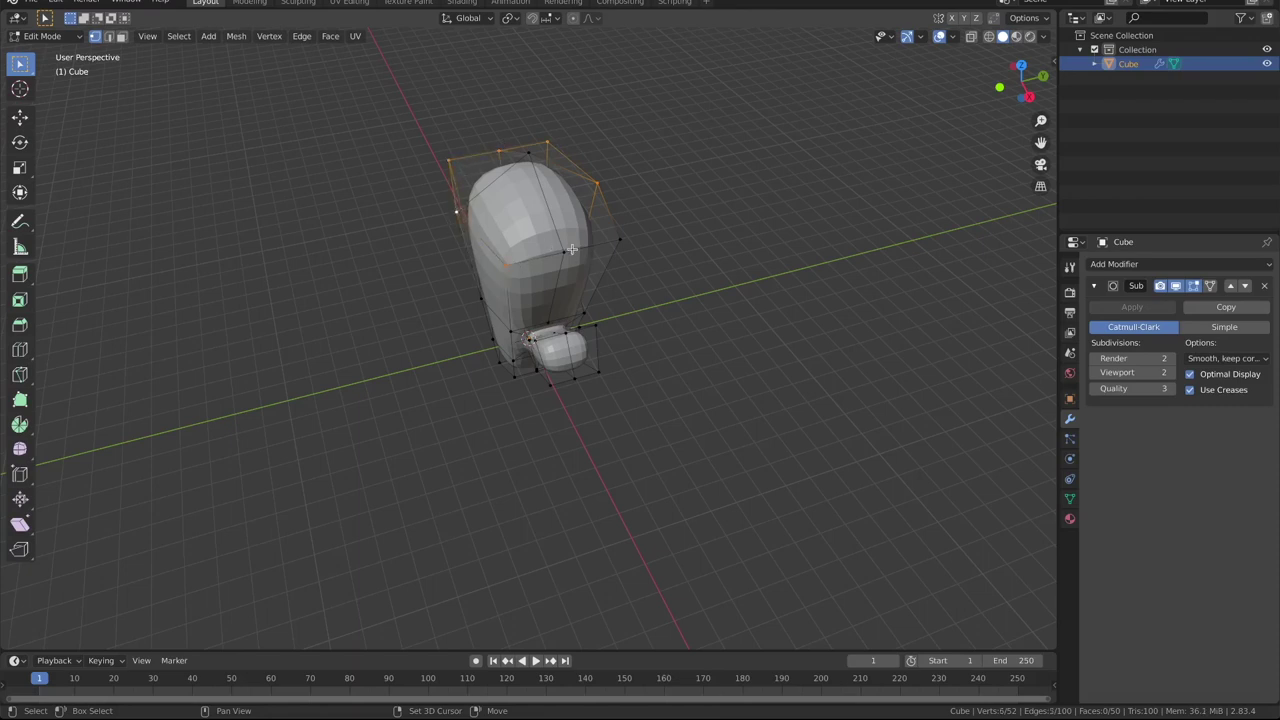
right_click(716, 261)
mouse_move(689, 241)
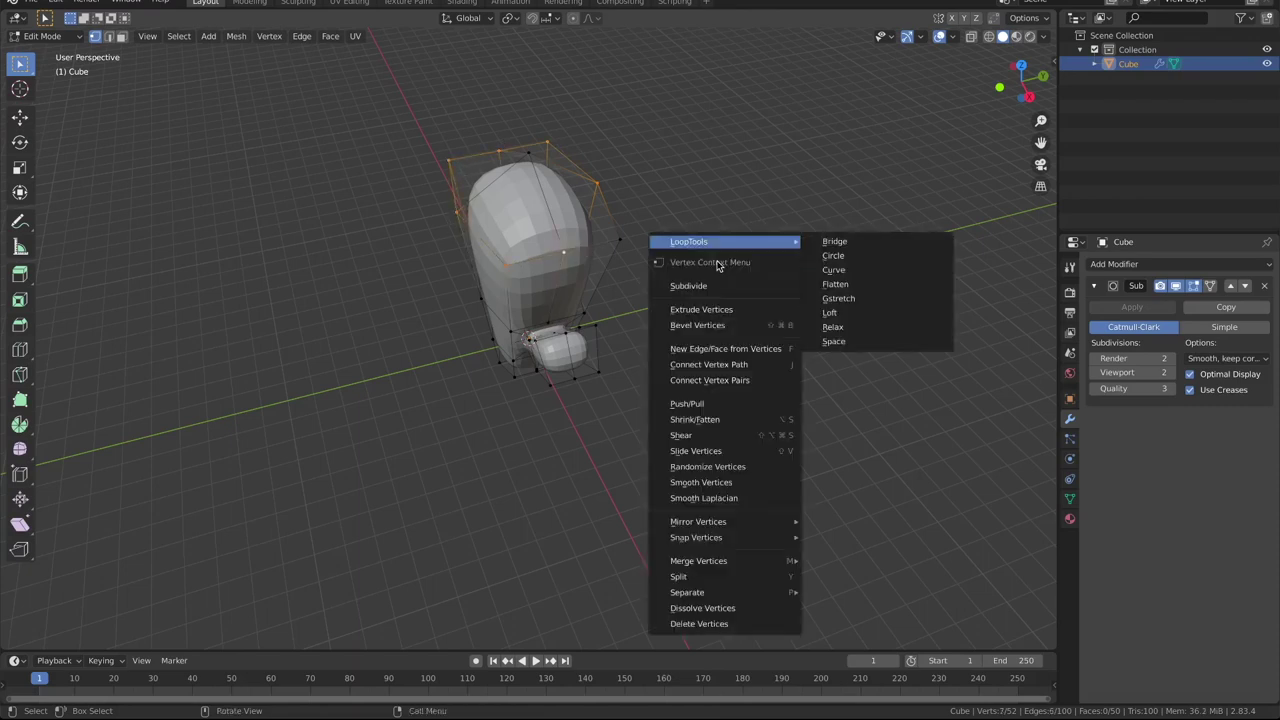
left_click(840, 254)
mouse_move(705, 236)
middle_mouse_down()
mouse_move(700, 177)
mouse_move(677, 180)
mouse_move(686, 200)
middle_mouse_up()
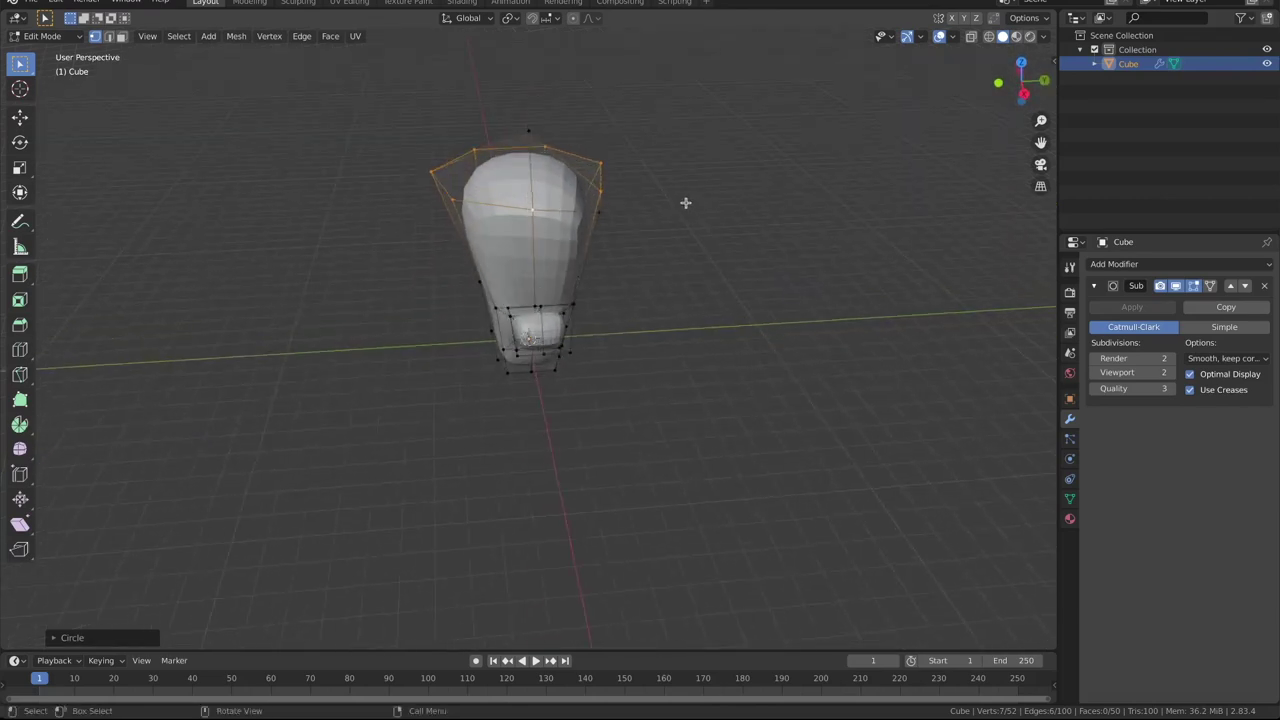
key("ctrl+z")
left_click(598, 212, "shift")
right_click(685, 209)
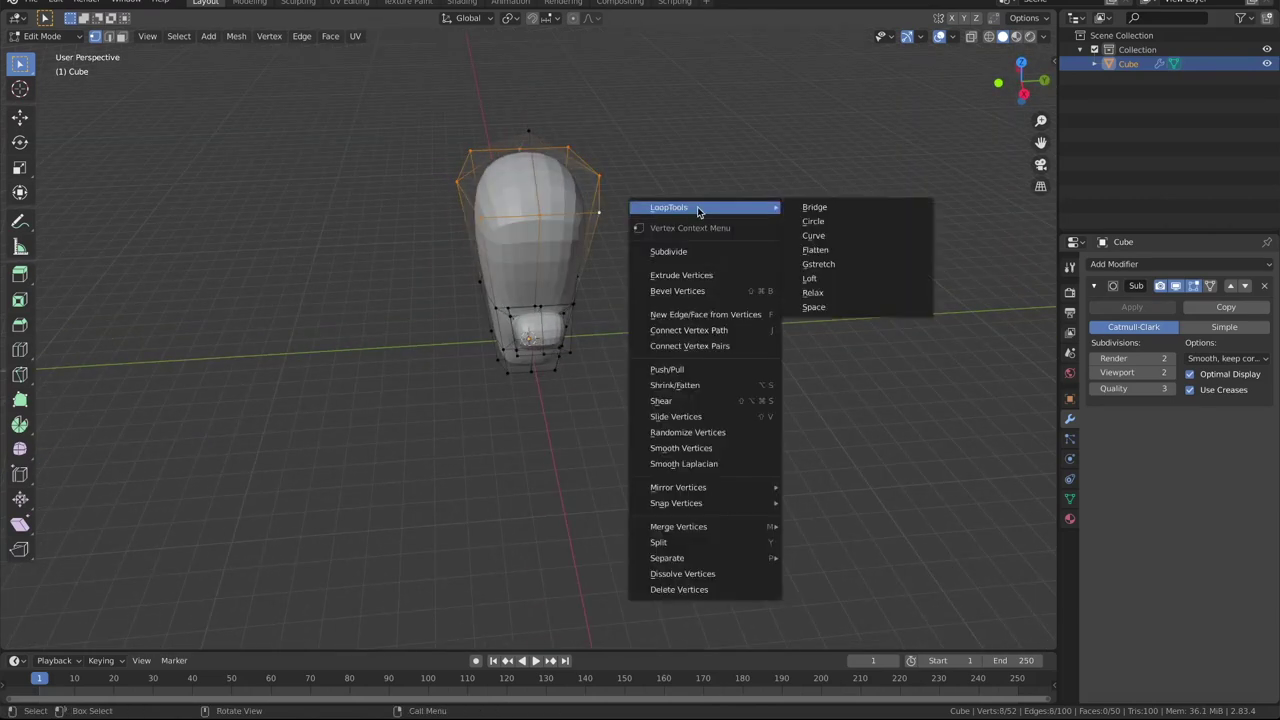
left_click(808, 208)
right_click(789, 209)
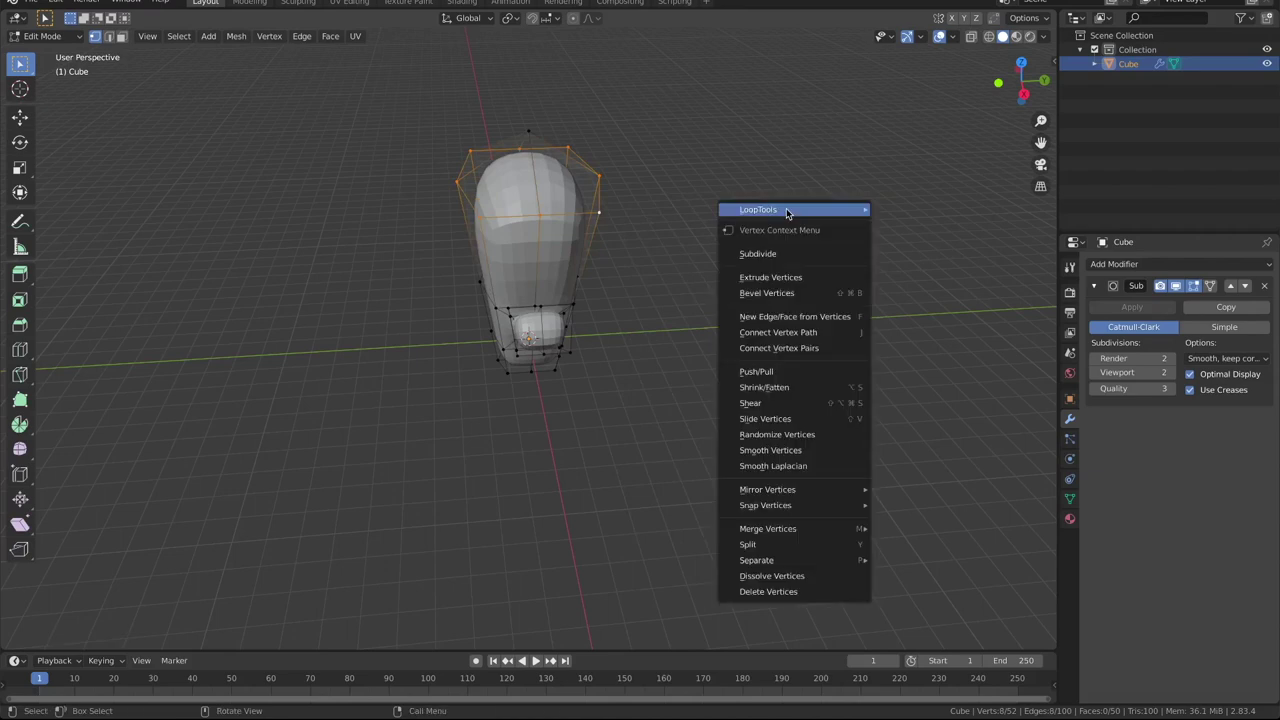
mouse_move(790, 210)
left_click(899, 225)
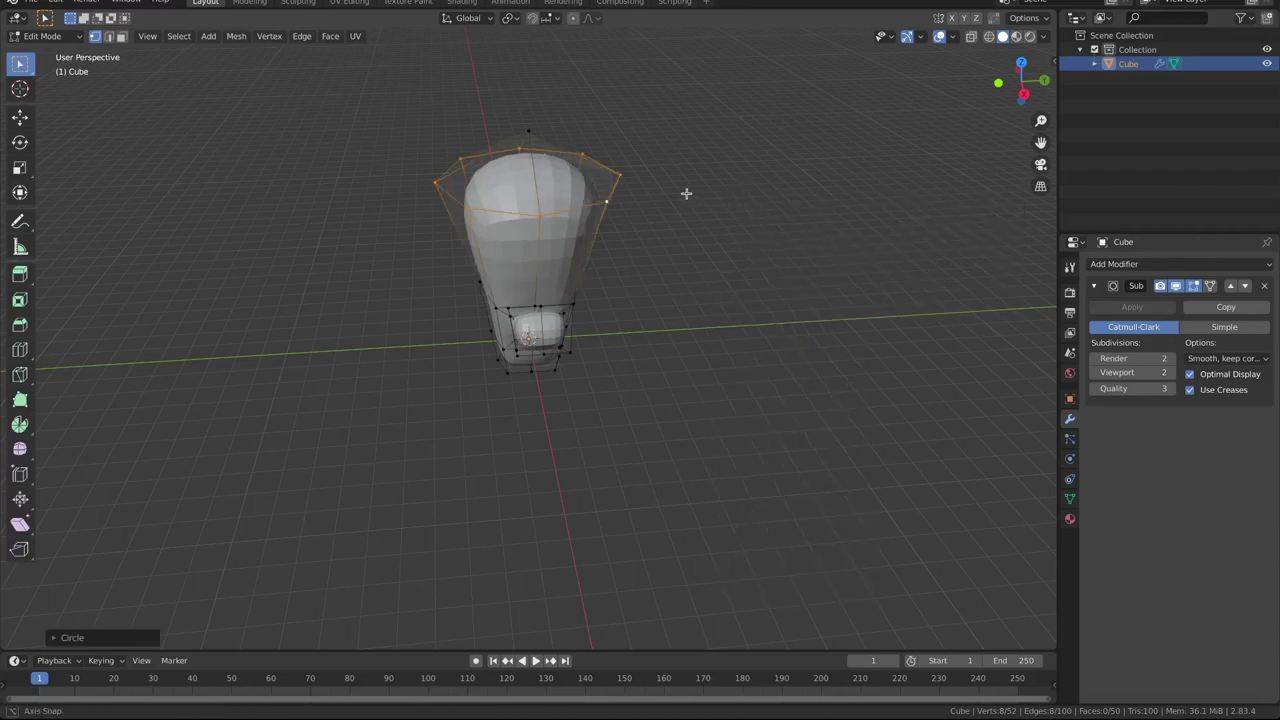
mouse_move(686, 194)
middle_mouse_down()
mouse_move(592, 151)
mouse_move(686, 206)
mouse_move(806, 131)
mouse_move(757, 109)
mouse_move(767, 77)
middle_mouse_up()
Select the bottom edge loop and make it an even circle with LoopTools Circle
scroll(634, 346, "up", 2)
scroll(574, 374, "up", 1)
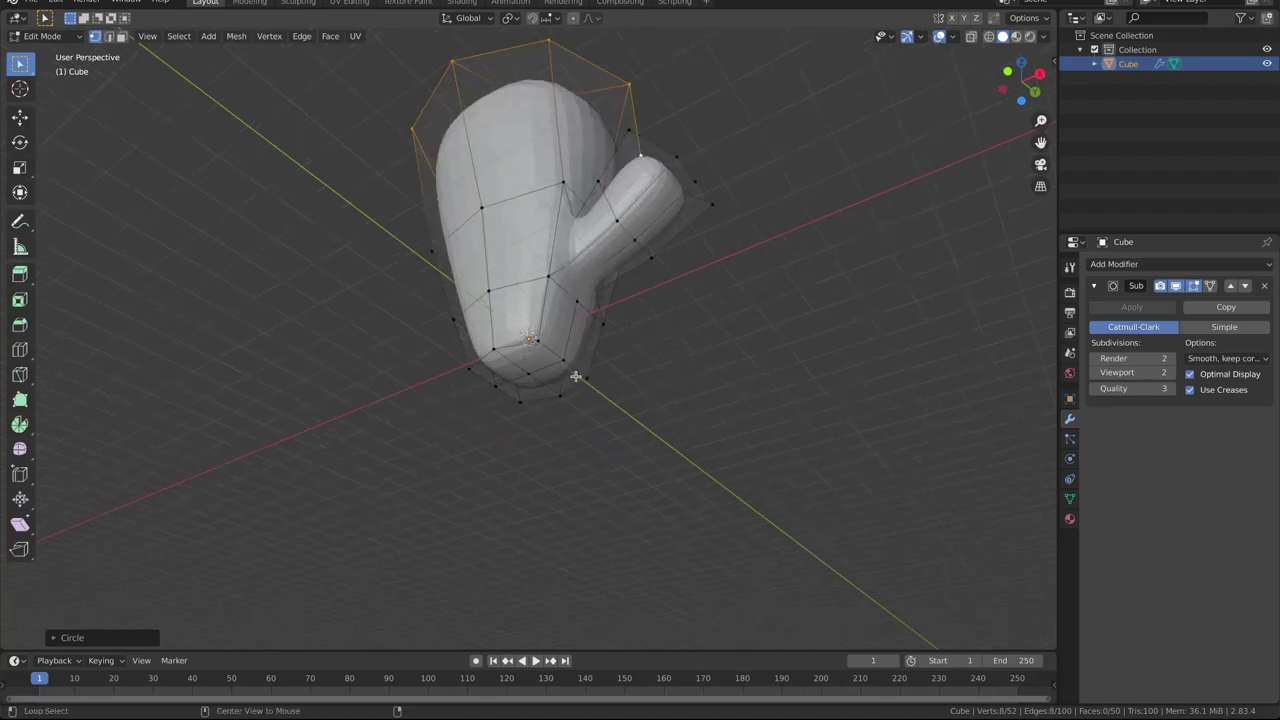
left_click(577, 374, "alt")
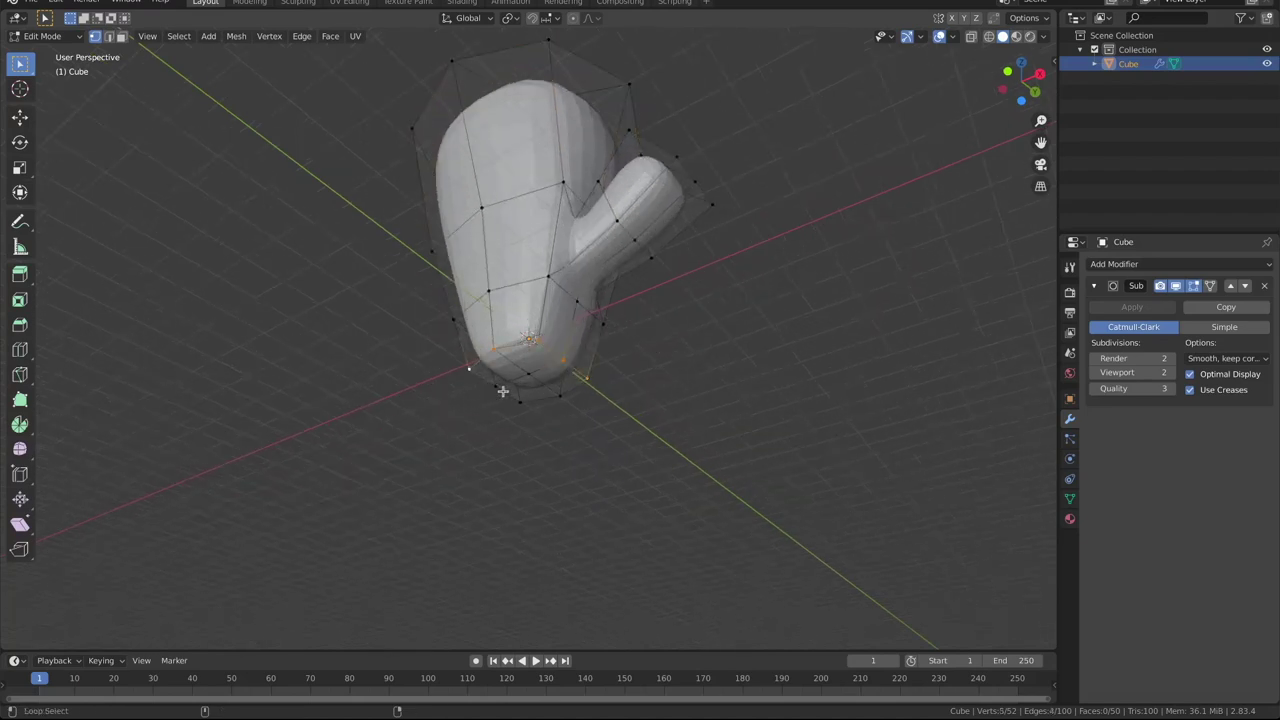
right_click(601, 403)
left_click(752, 330)
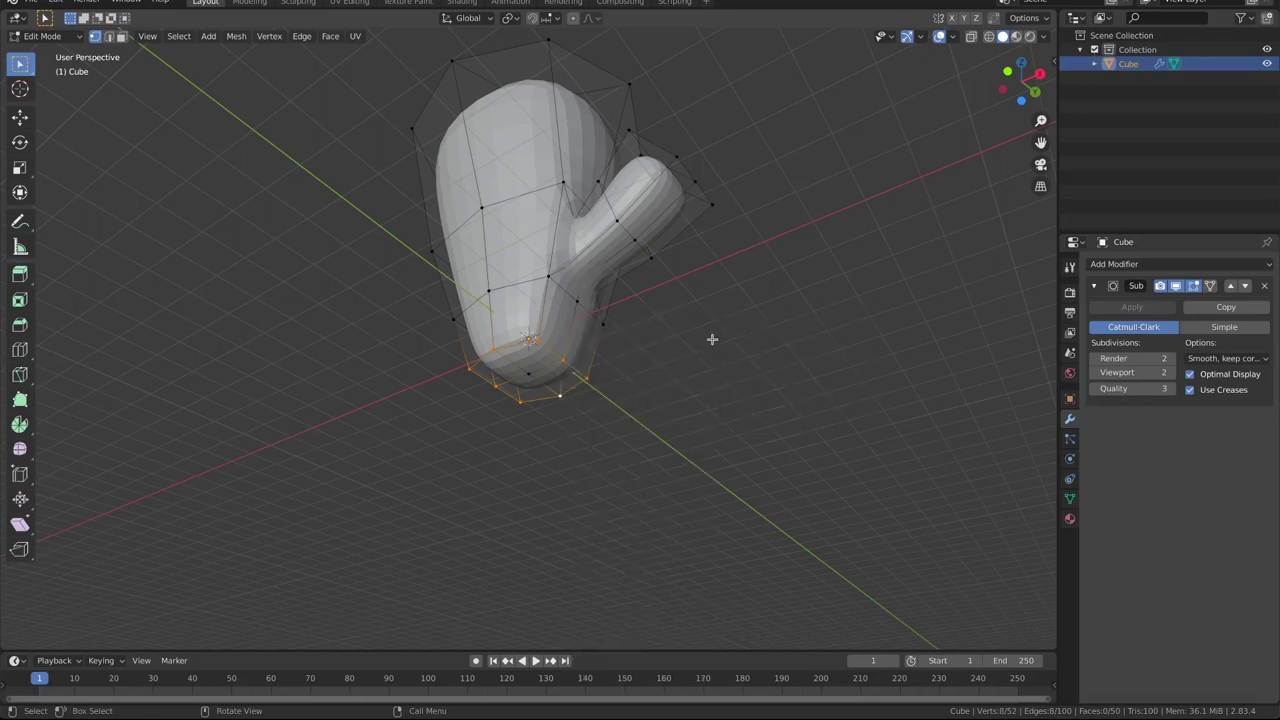
right_click(712, 339)
left_click(820, 336)
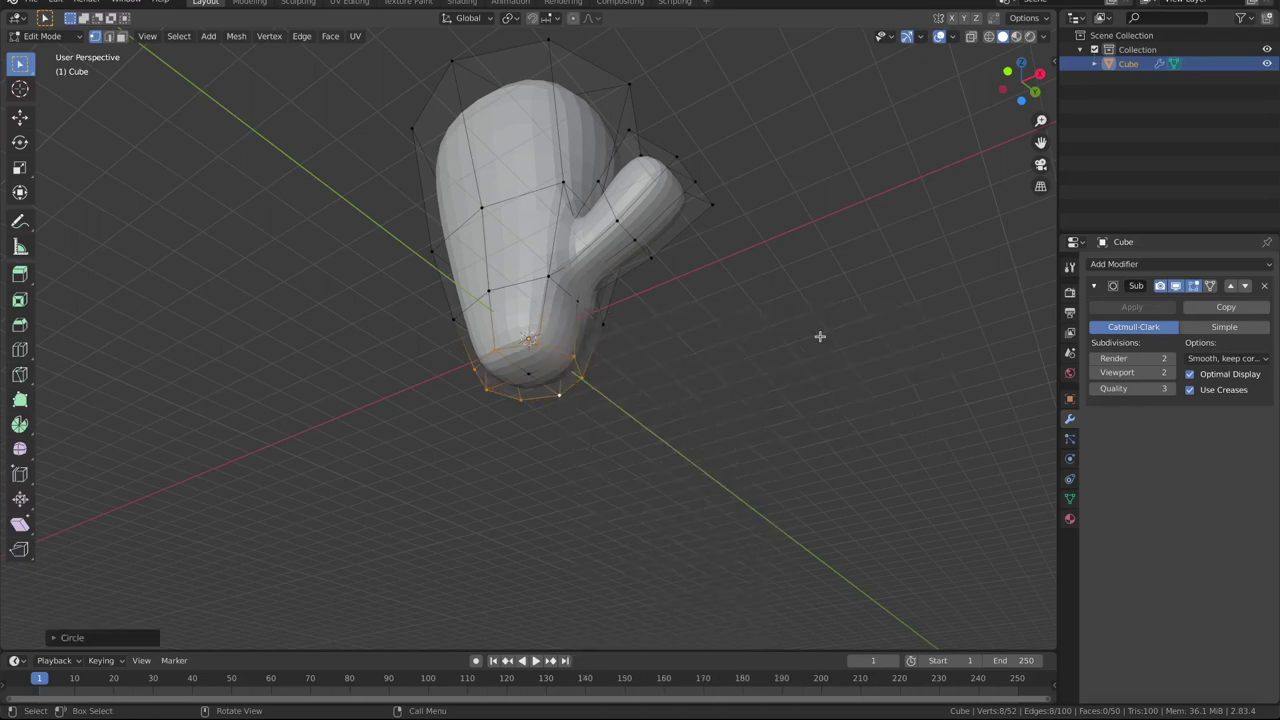
key("alt+a")
mouse_move(706, 366)
middle_mouse_down()
mouse_move(715, 414)
mouse_move(774, 360)
mouse_move(706, 374)
mouse_move(608, 430)
mouse_move(651, 423)
middle_mouse_up()
Apply Shade Smooth to the mitten in Object Mode
key("Tab")
scroll(535, 414, "down", 2)
right_click(516, 263)
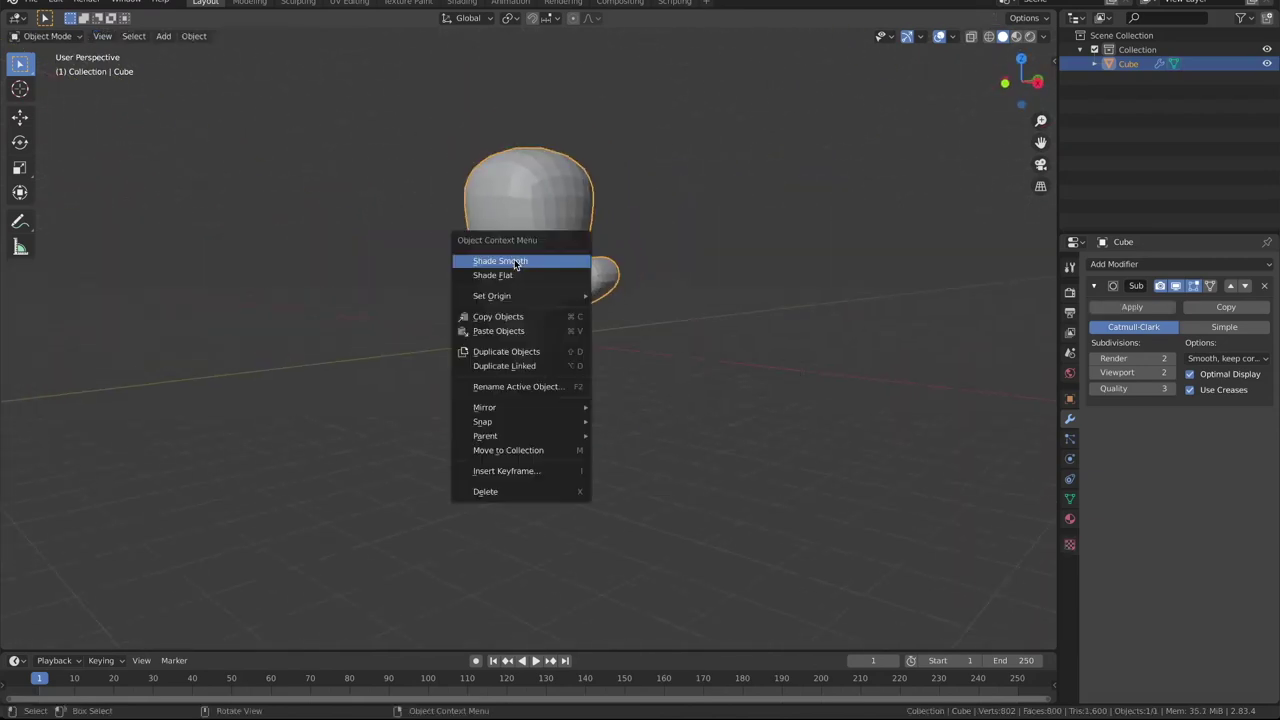
left_click(516, 263)
scroll(540, 270, "down", 2)
middle_click_drag(540, 270, 608, 297)
Raise the mitten's lower half, thumb included, 0.209 m along Z, then return to Object Mode
key("Tab")
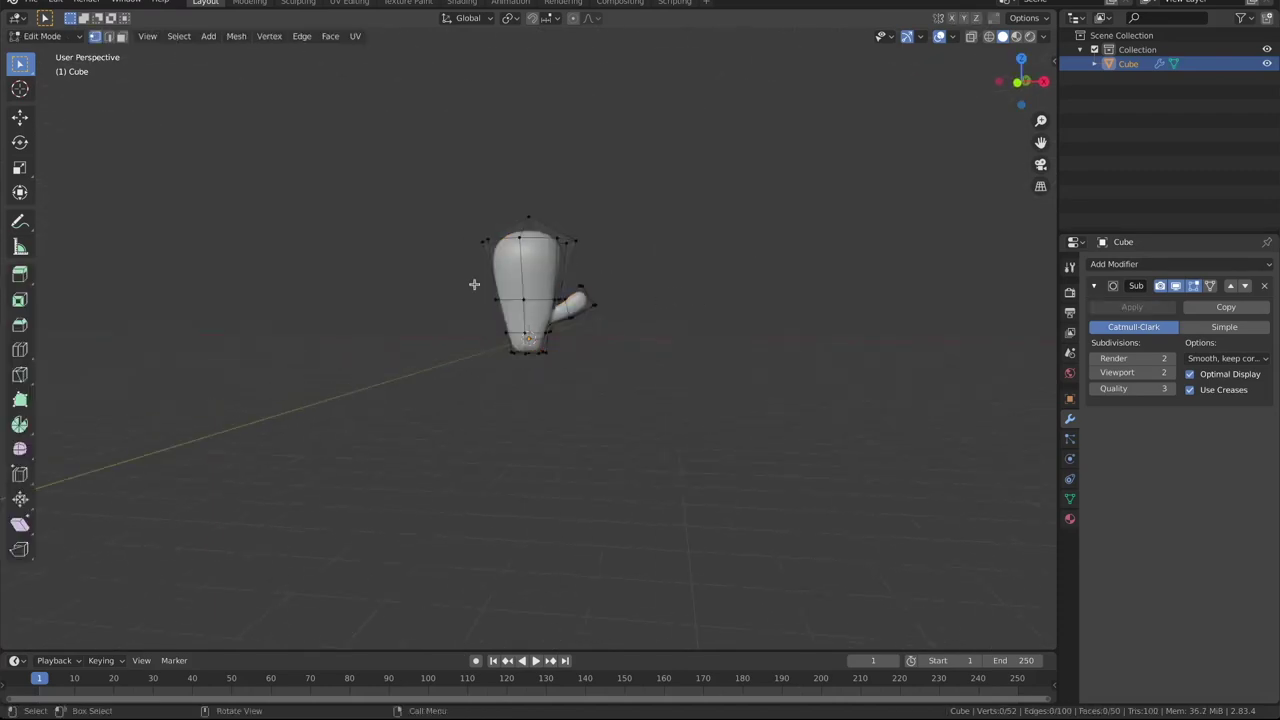
key("shift+z")
key("KP_1")
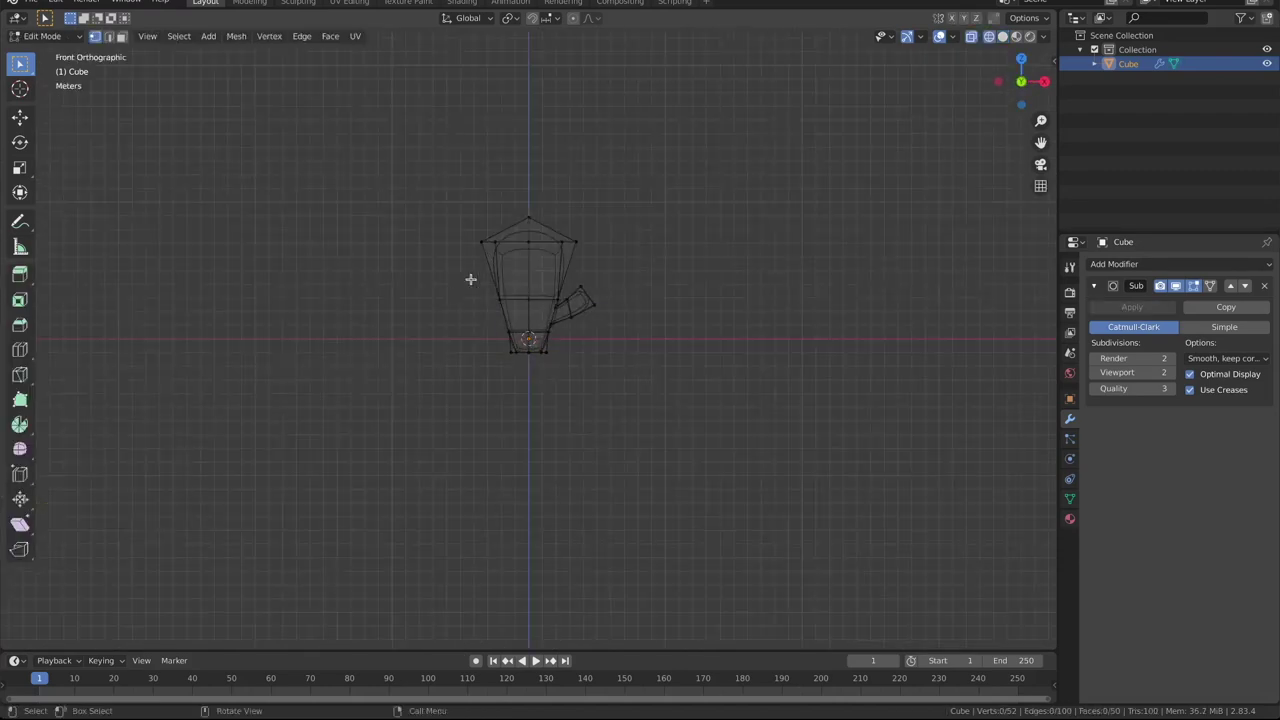
left_click_drag(470, 279, 648, 342)
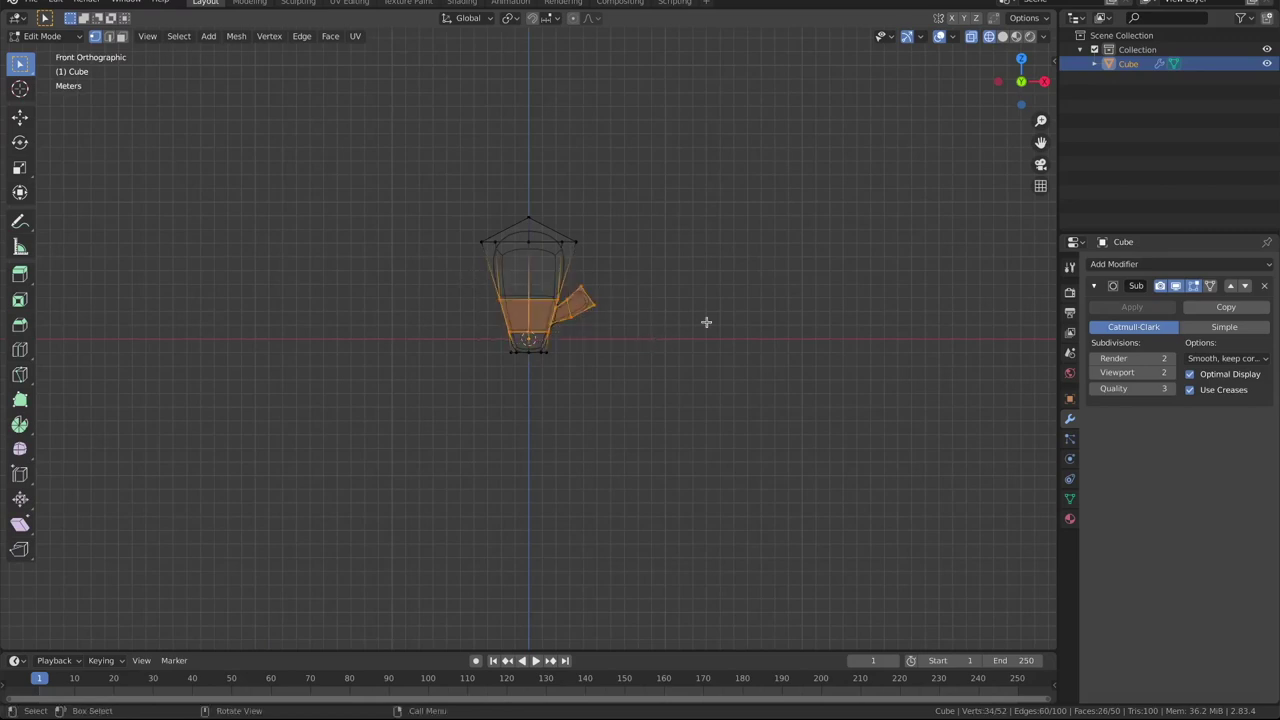
key("shift+v")
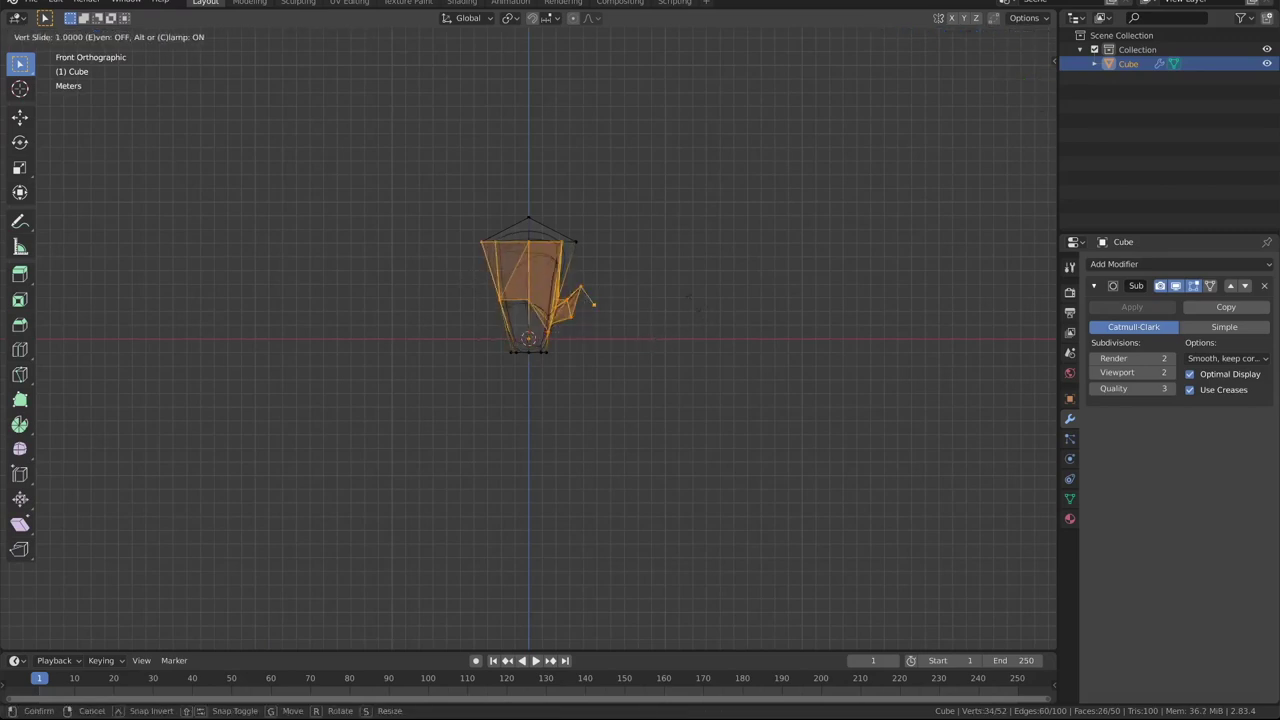
left_click(700, 310)
key("g")
key("z")
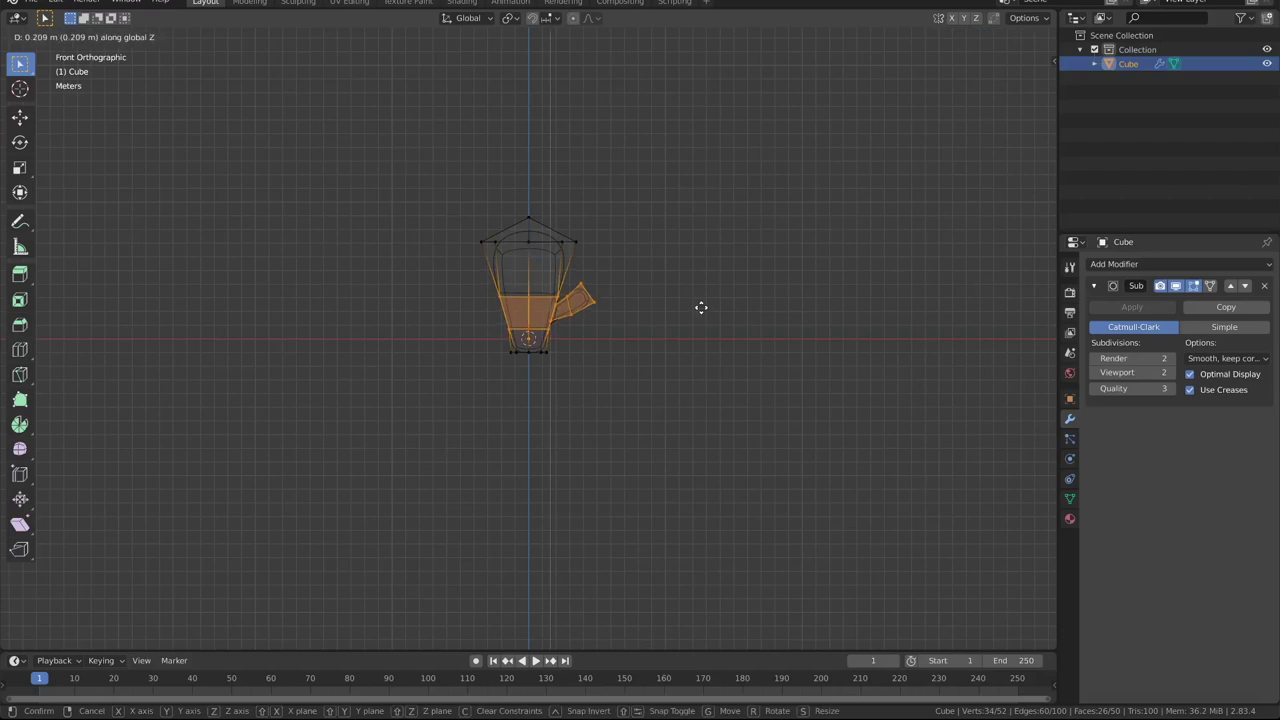
left_click(703, 301)
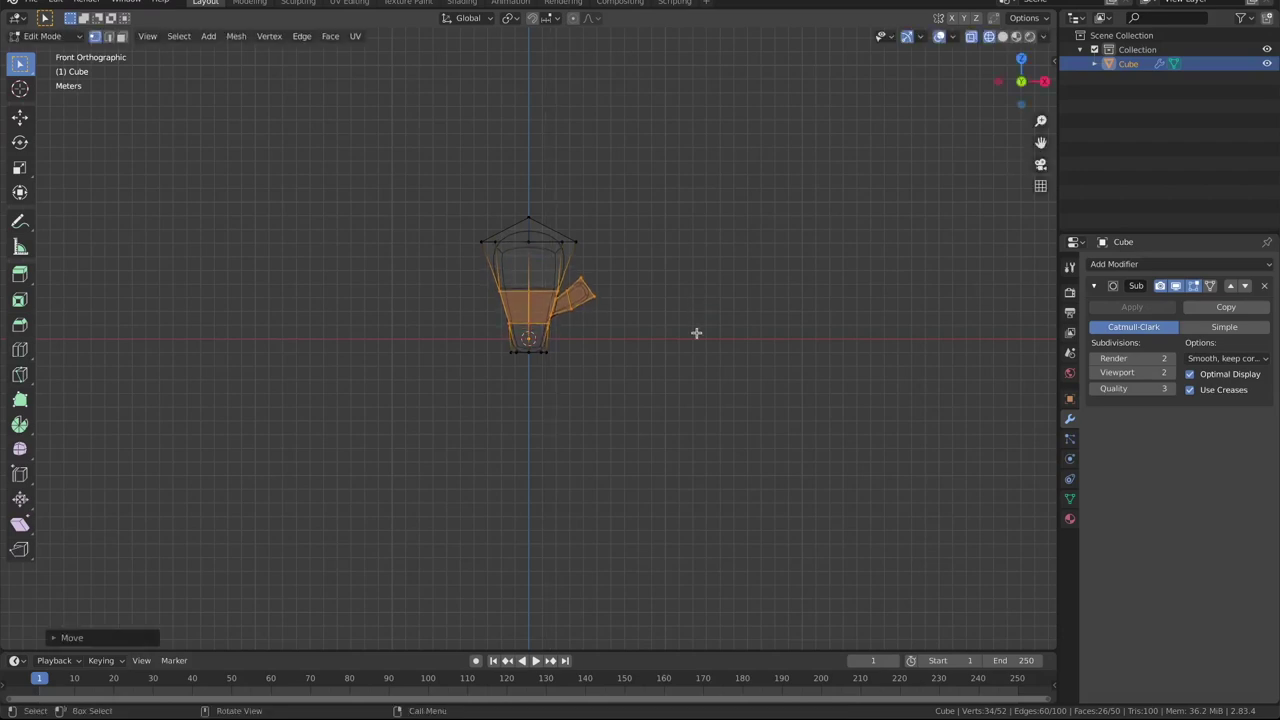
mouse_move(696, 333)
middle_mouse_down()
mouse_move(634, 337)
mouse_move(653, 367)
mouse_move(670, 333)
mouse_move(608, 341)
middle_mouse_up()
key("Tab")
key("z")
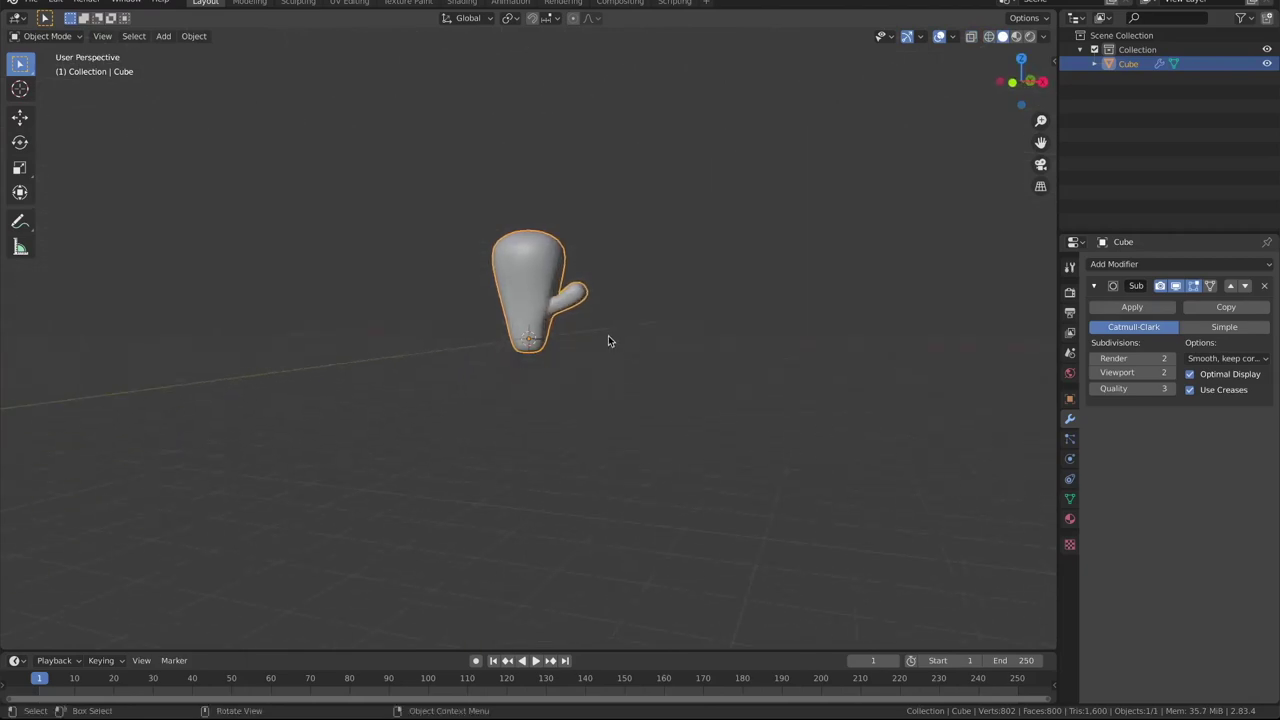
Add a cylinder at the mitten's base and widen it about 2.06 times in X and Y as a cuff
scroll(608, 341, "up", 2)
key("shift+a")
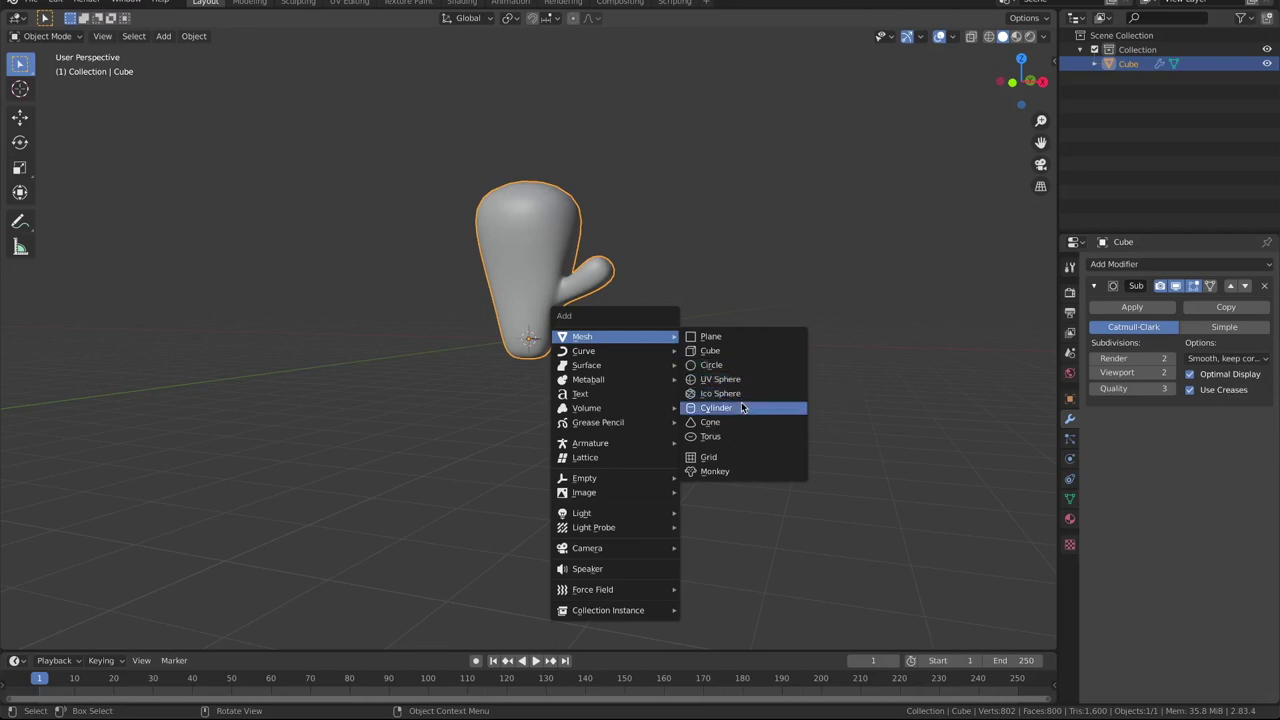
left_click(742, 408)
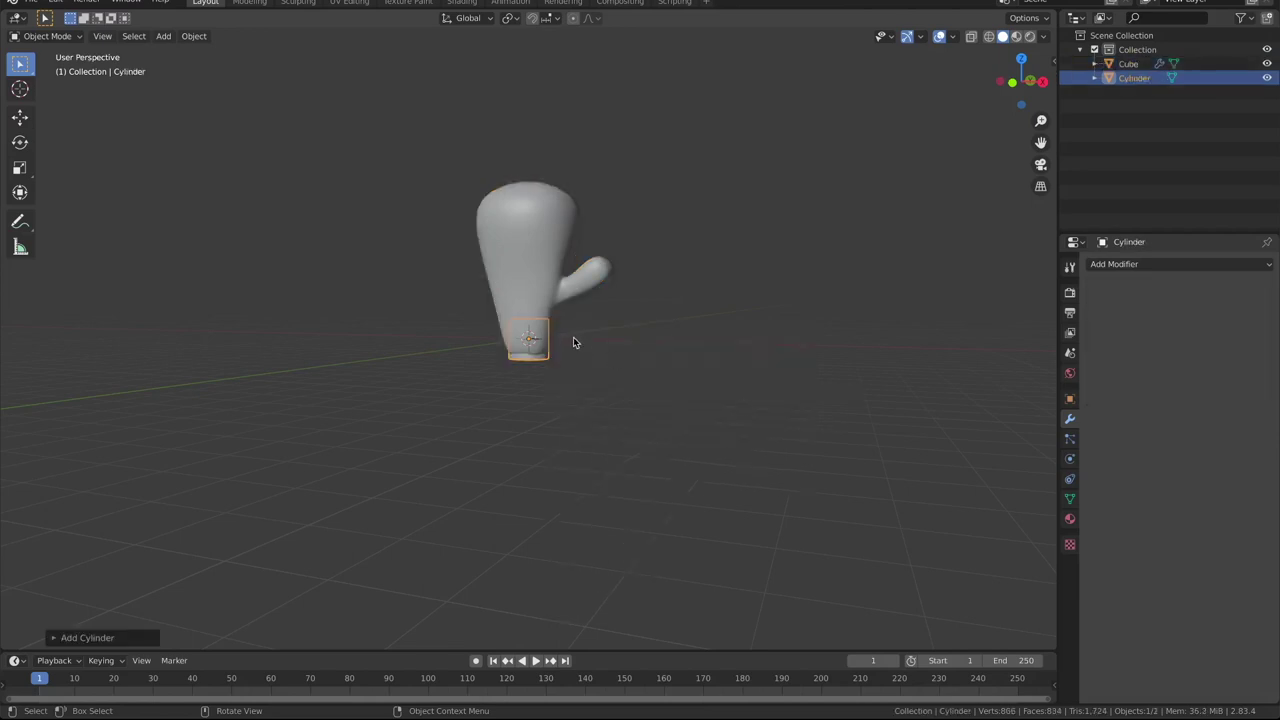
key("s")
key("shift+z")
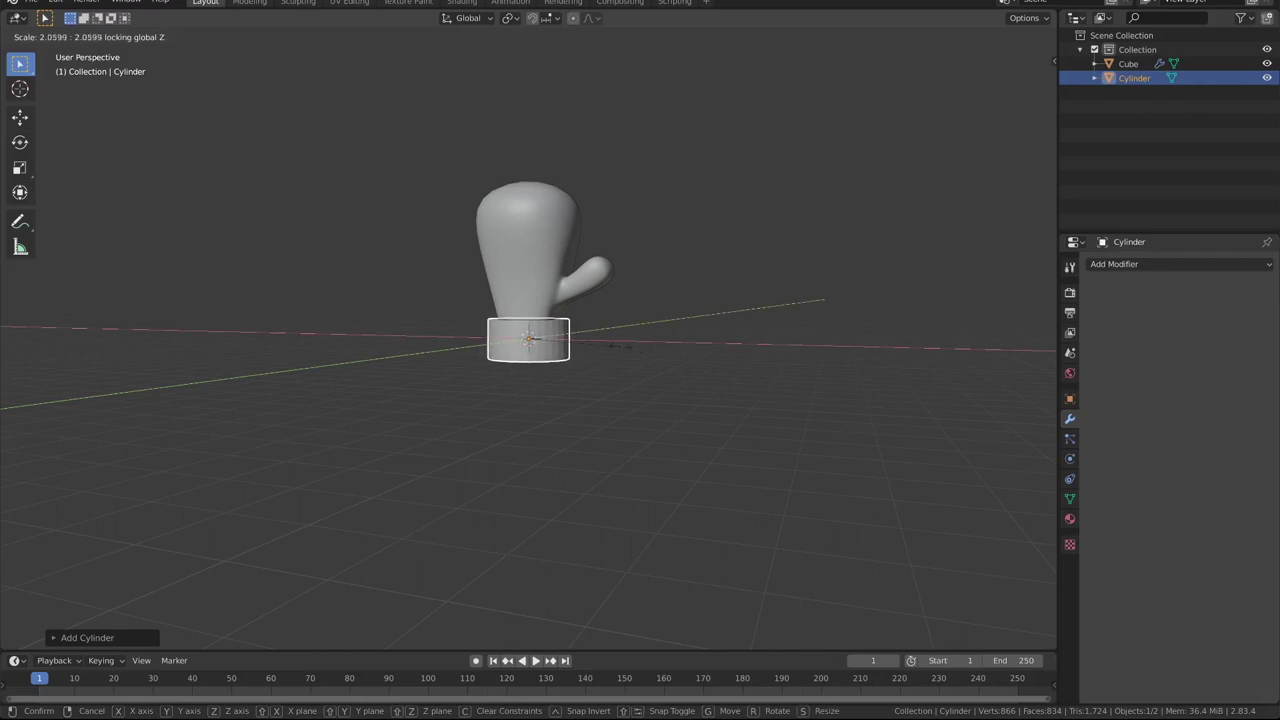
left_click(583, 326)
middle_click_drag(581, 322, 565, 312)
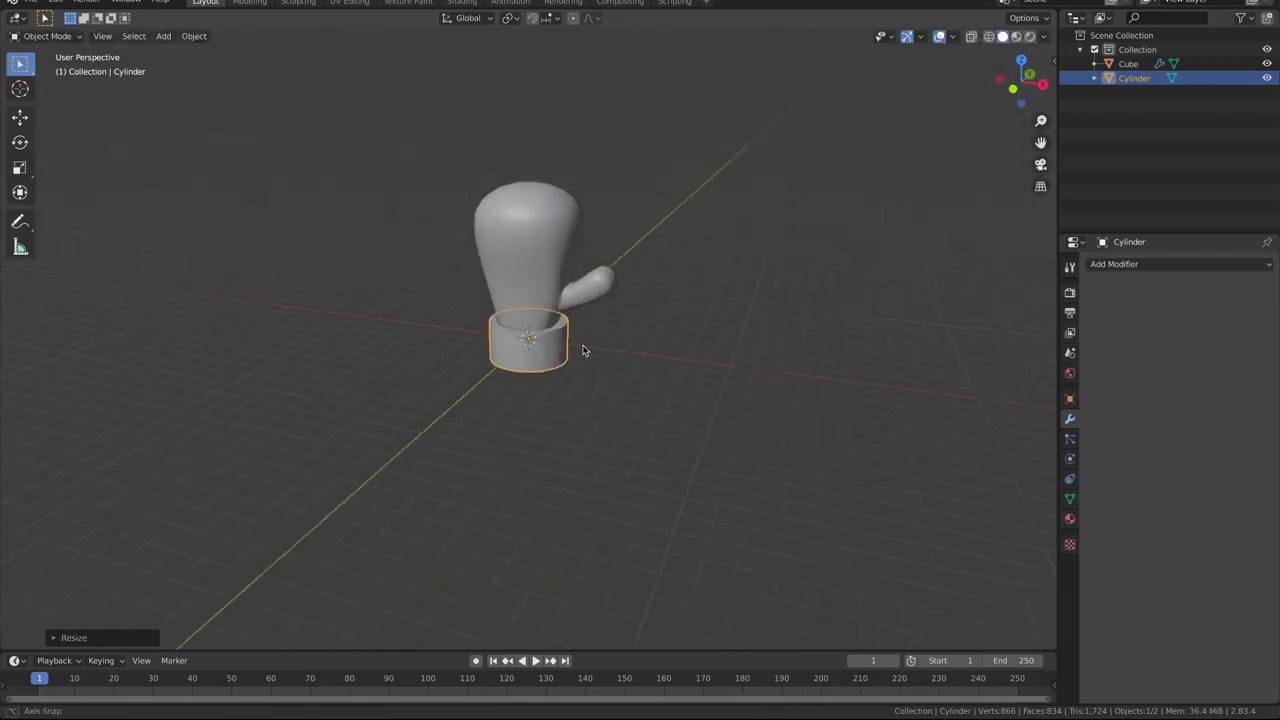
scroll(565, 312, "up", 5)
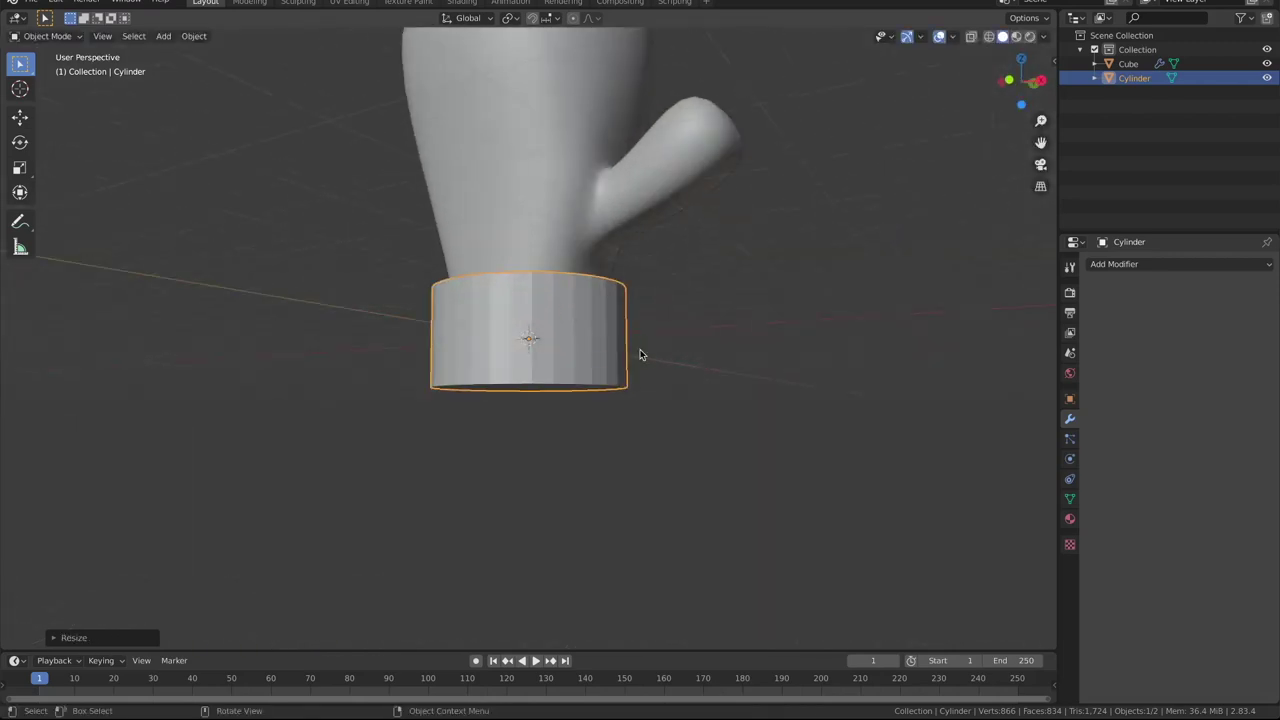
key("ctrl+Tab")
Enter Edit Mode on the cylinder and add a horizontal edge loop slid near the cuff's bottom
left_click(749, 349)
key("ctrl+r")
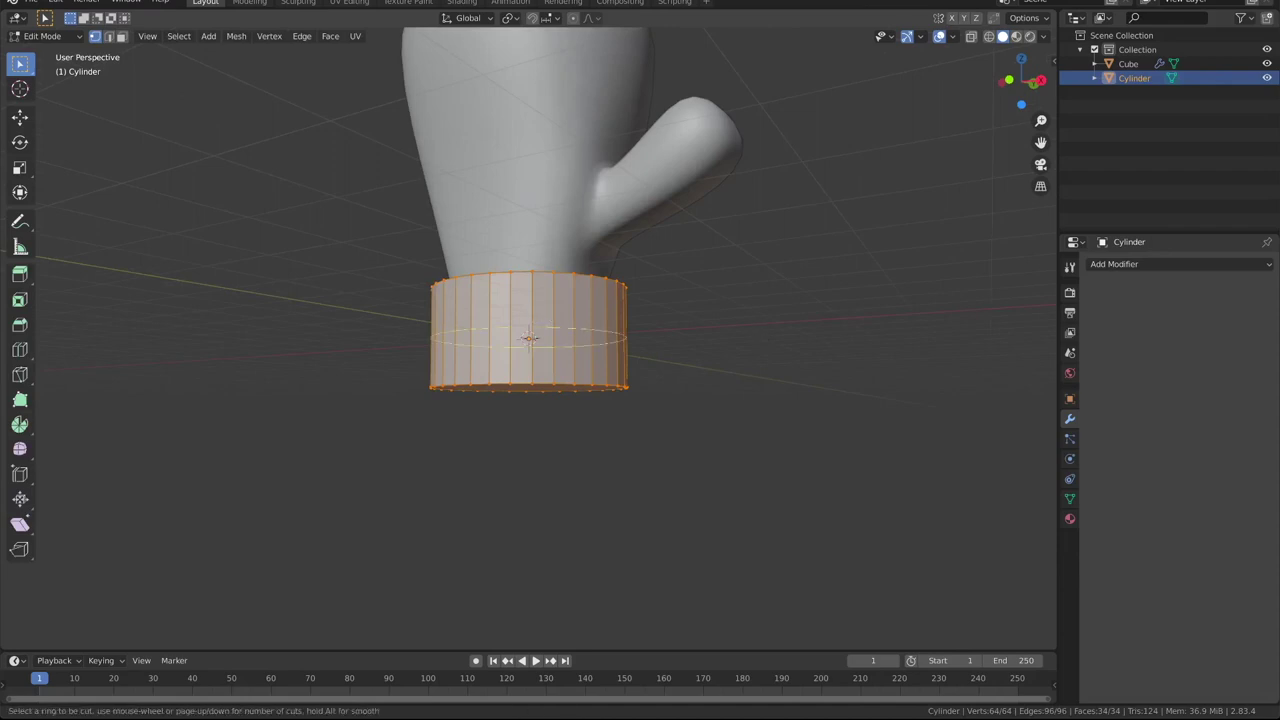
left_click(553, 330)
right_click(554, 275)
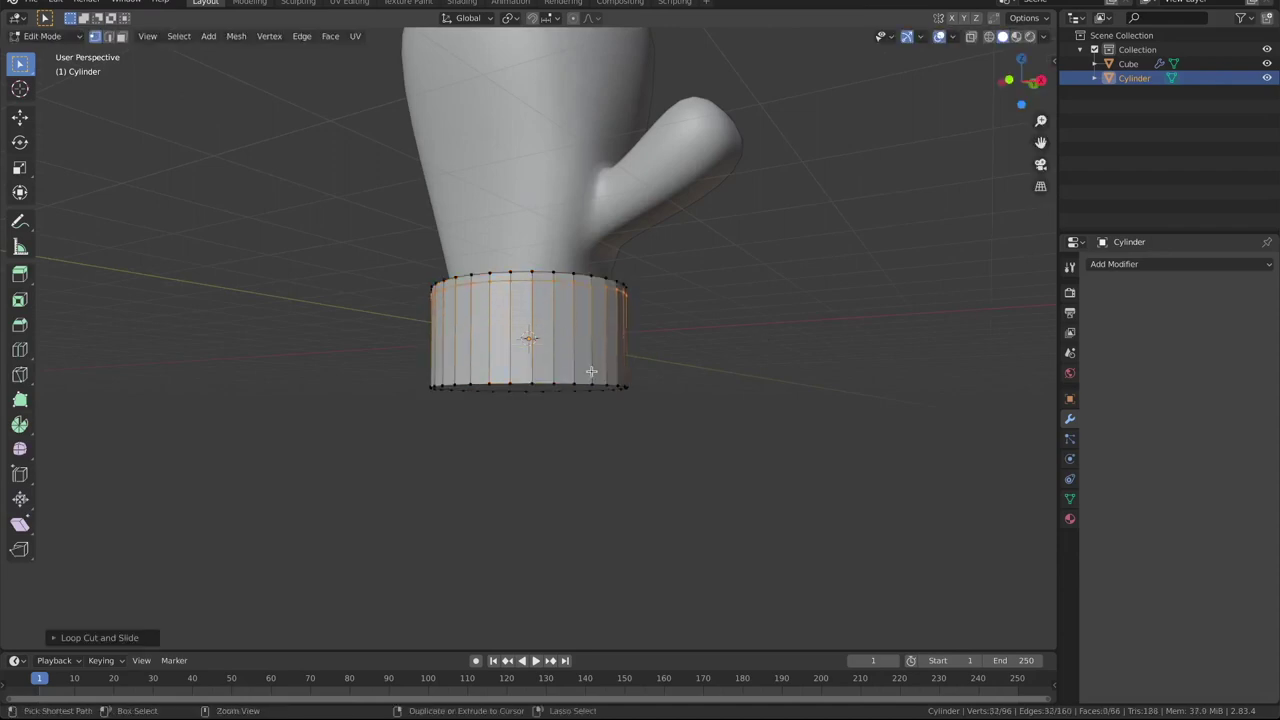
key("g")
key("g")
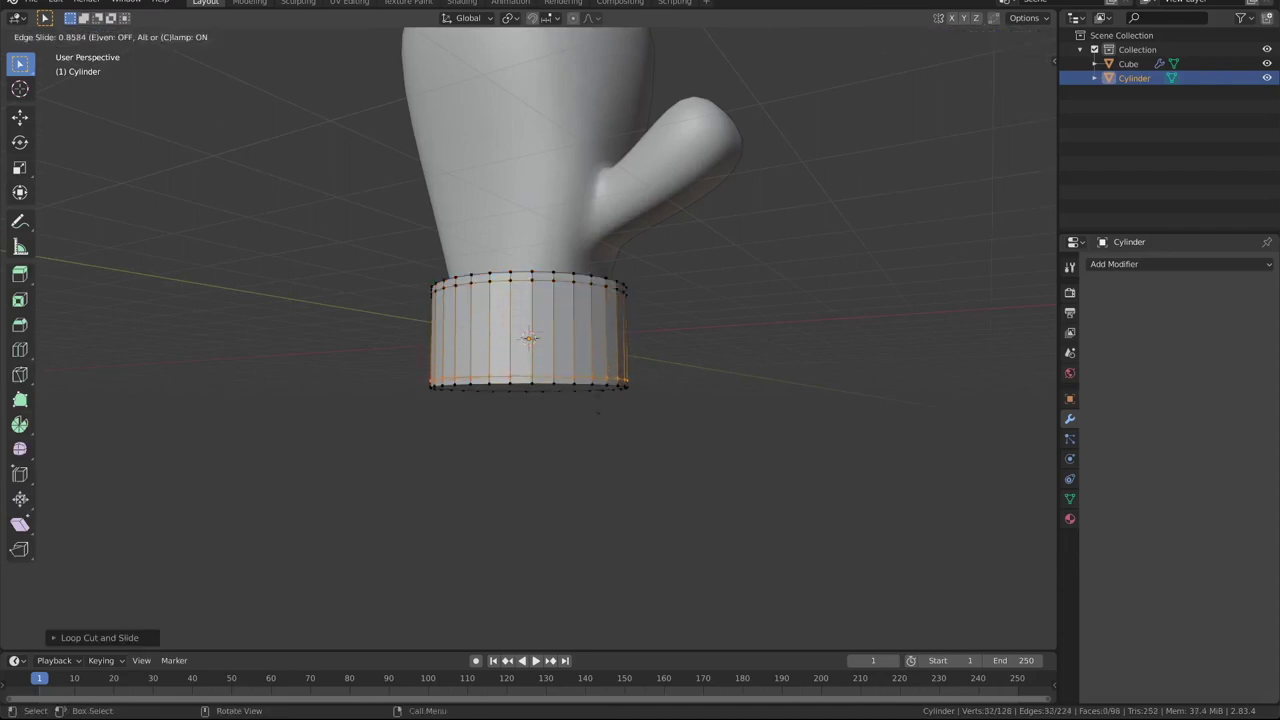
left_click(598, 408)
Switch to front view and select one vertical edge loop of the cuff
middle_click_drag(597, 400, 546, 323)
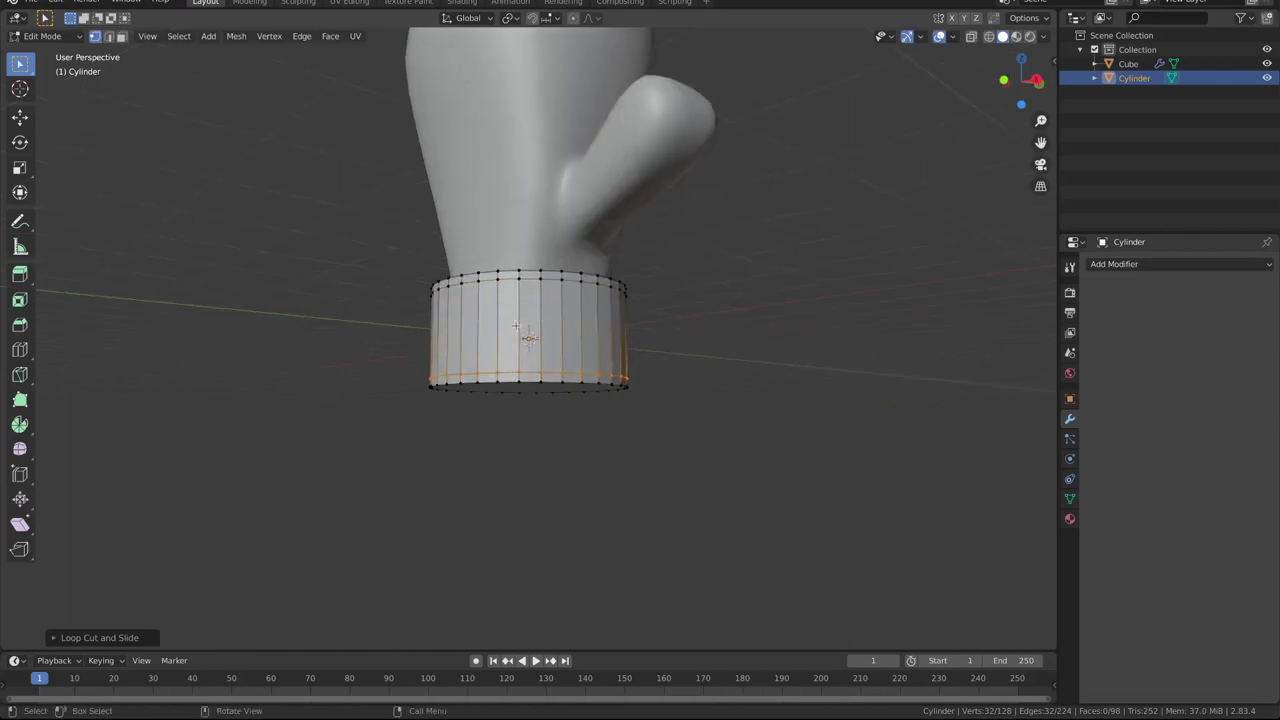
key("KP_1")
left_click(529, 315)
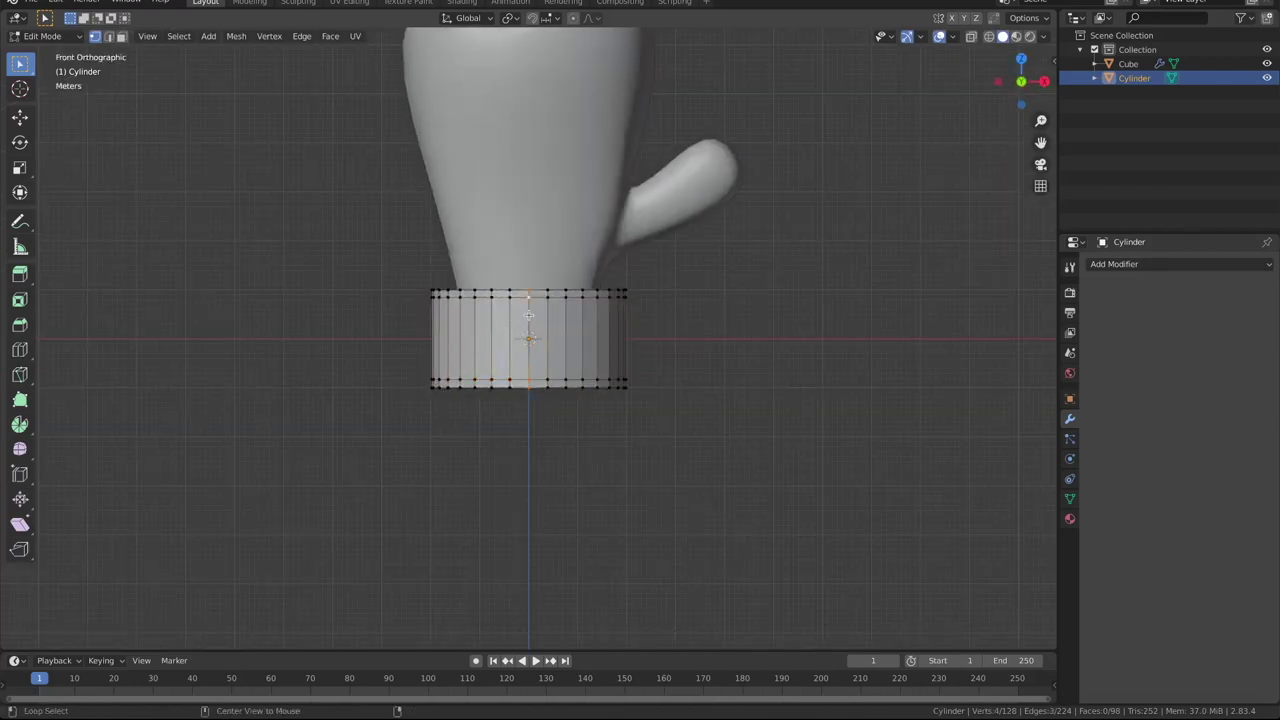
Add alternating vertical edge loops around the cuff to the selection
left_click(597, 327, "alt+shift")
middle_click_drag(597, 327, 534, 322)
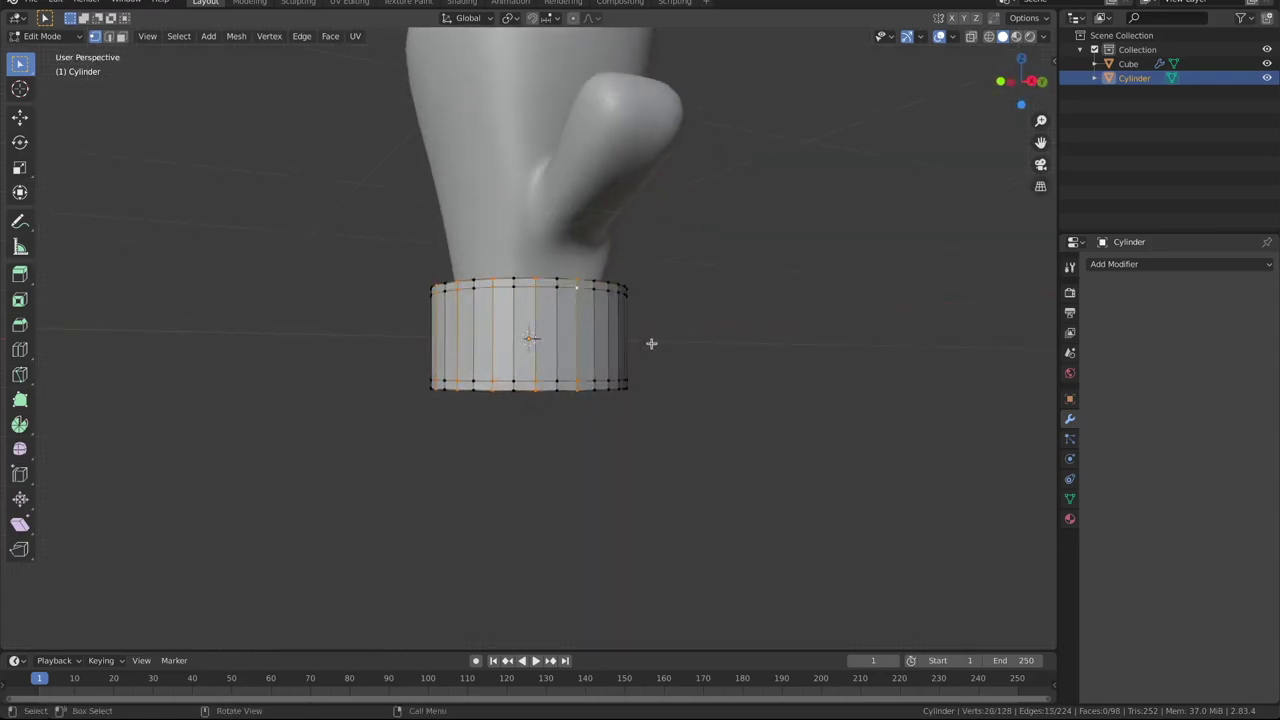
middle_click_drag(651, 343, 551, 337)
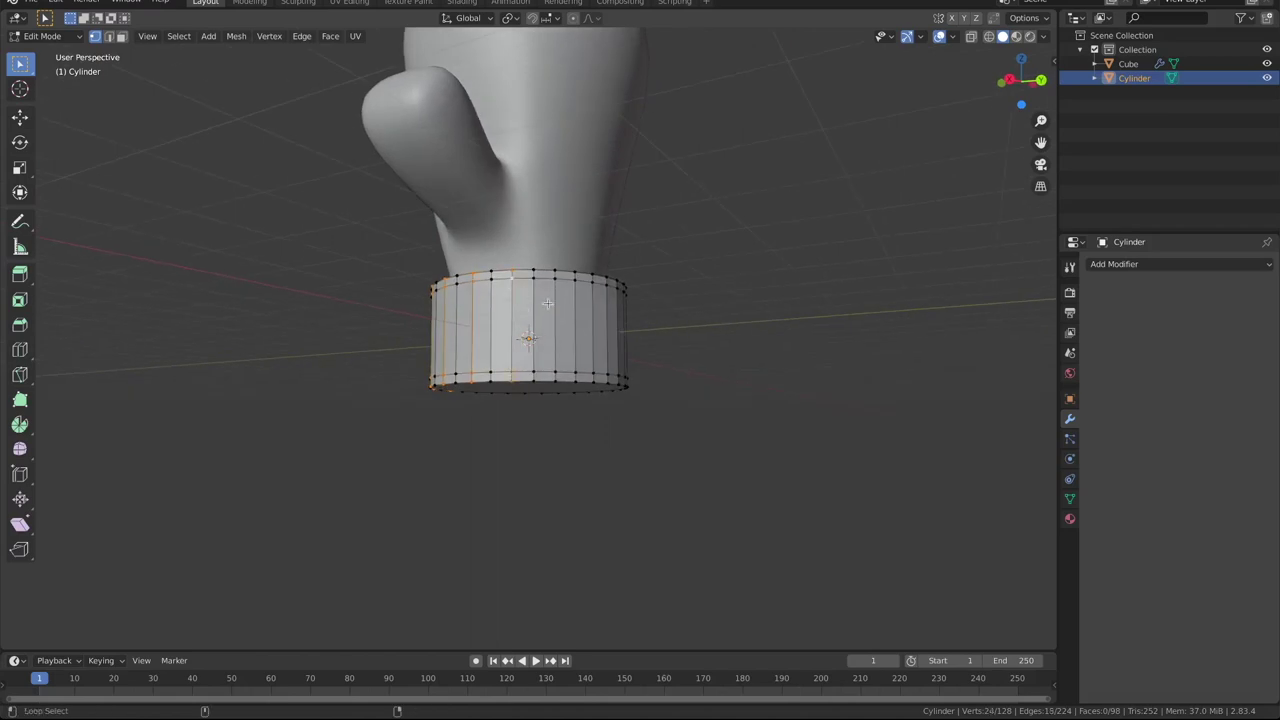
middle_click_drag(634, 332, 517, 304)
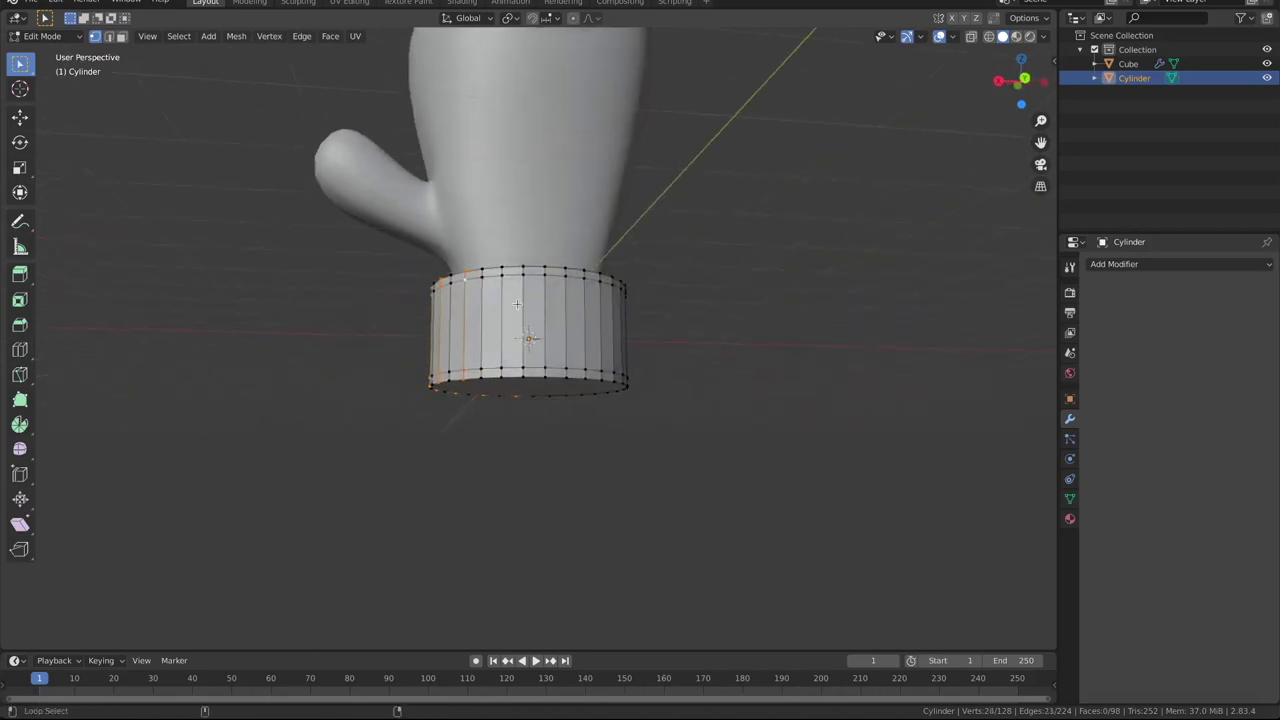
left_click(545, 294, "alt+shift")
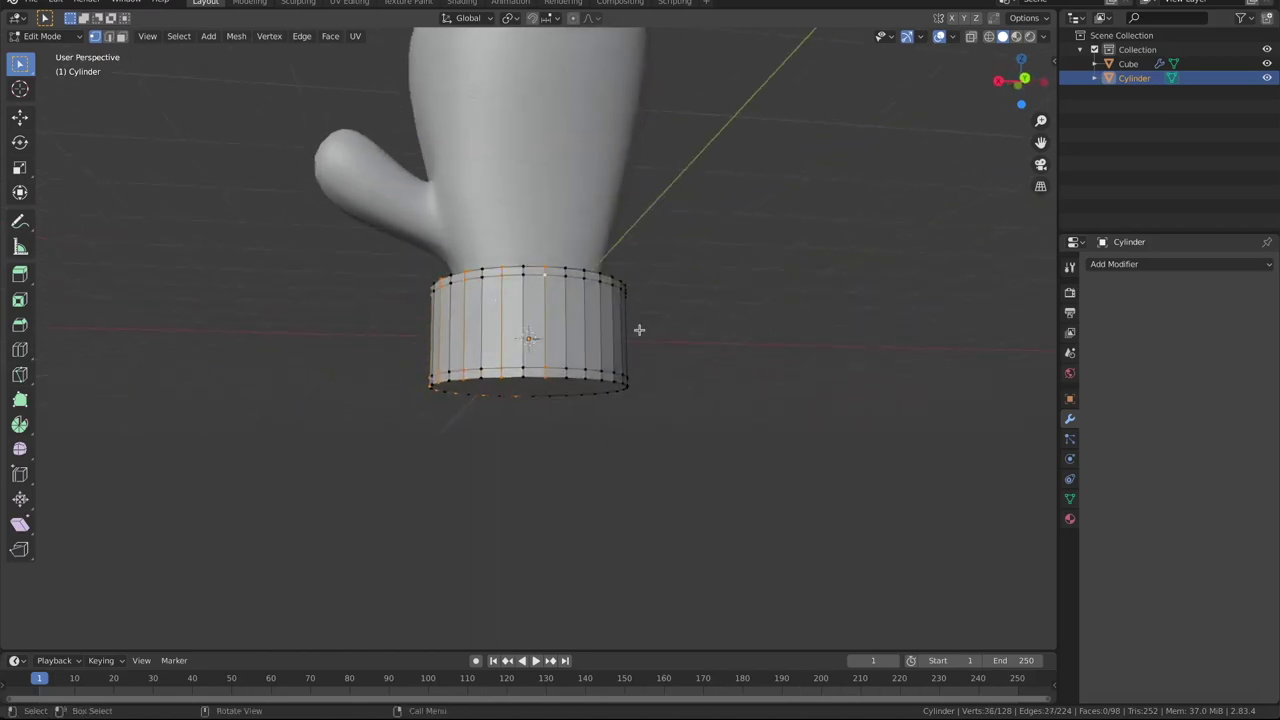
middle_click_drag(640, 328, 553, 318)
left_click(570, 297, "alt+shift")
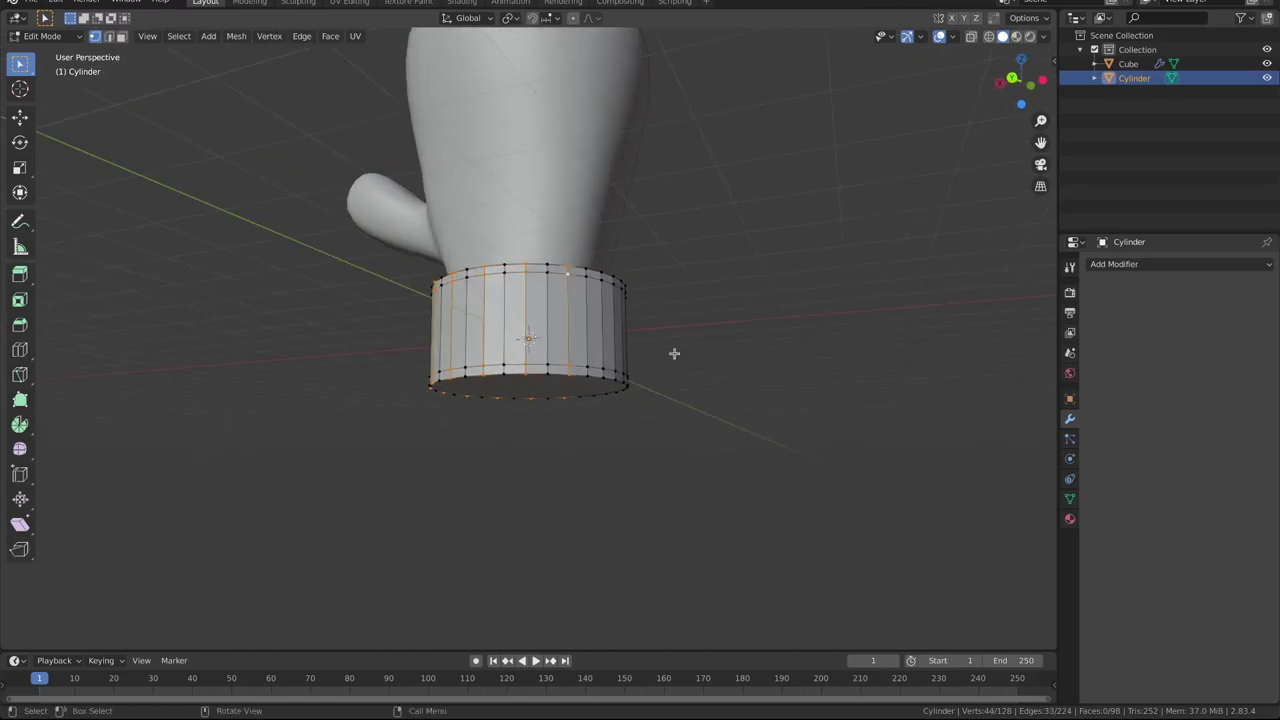
middle_click_drag(674, 354, 554, 306)
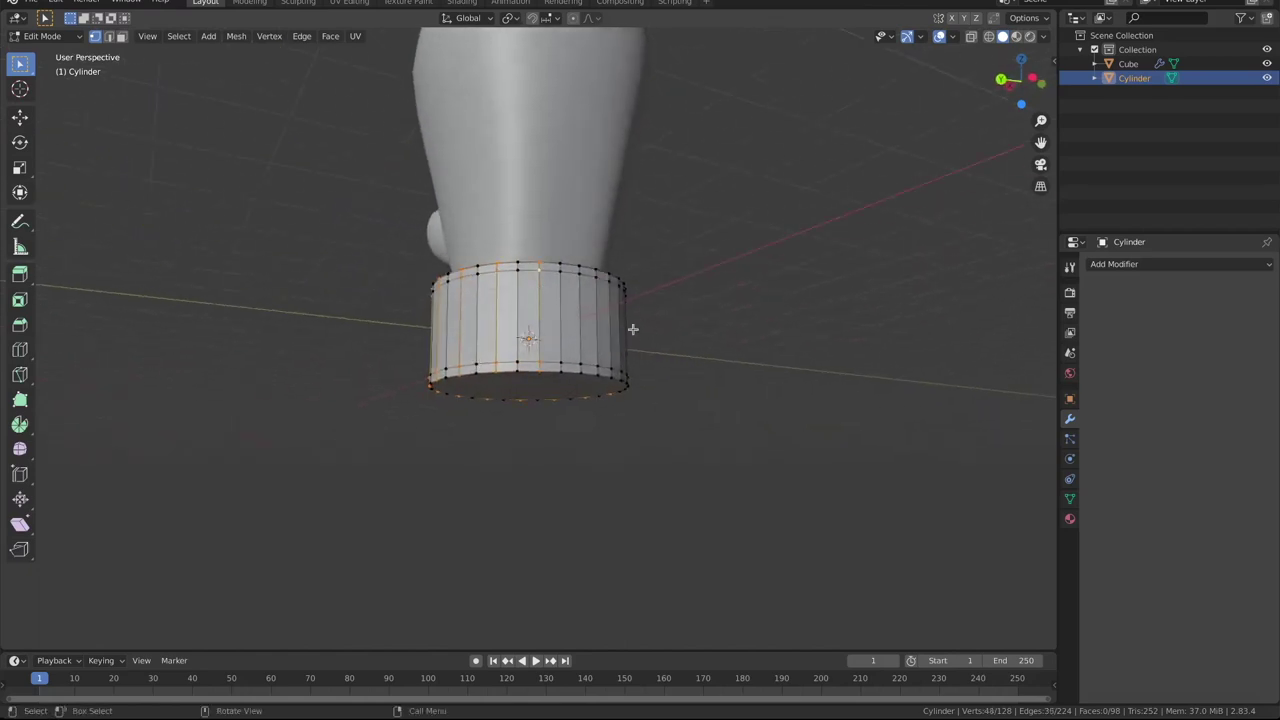
middle_click_drag(633, 329, 482, 306)
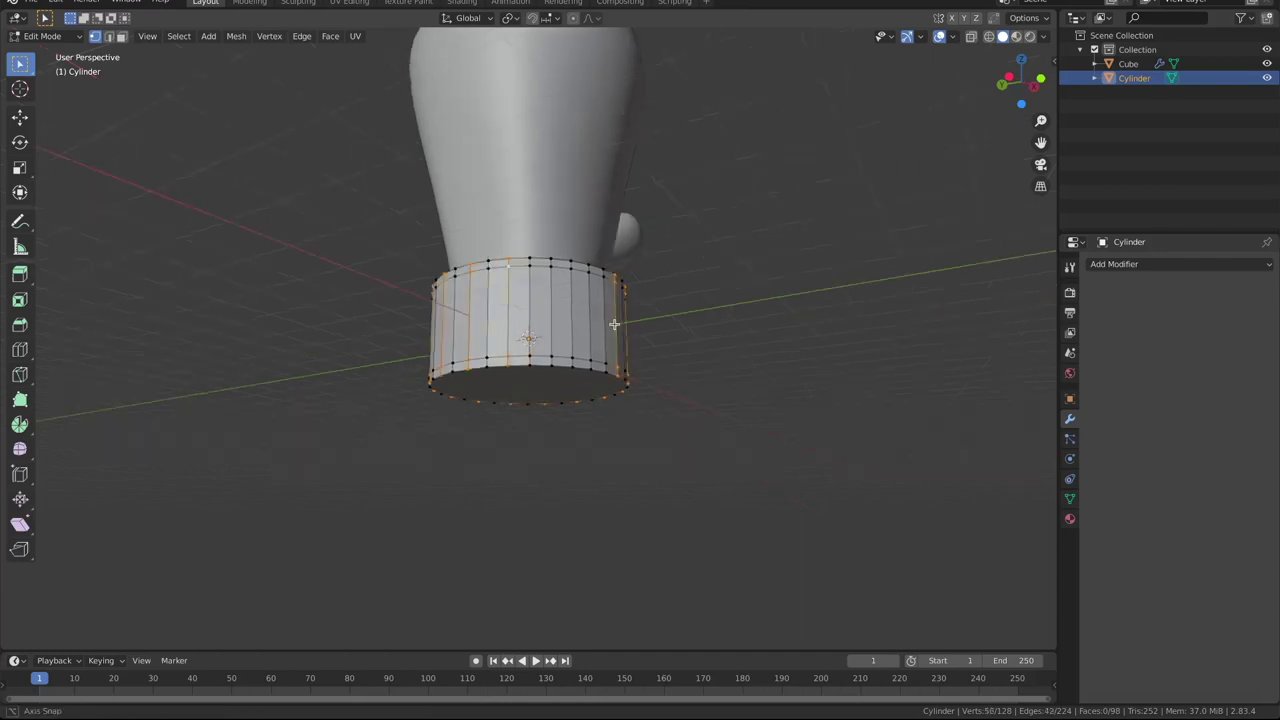
middle_click_drag(588, 300, 543, 308)
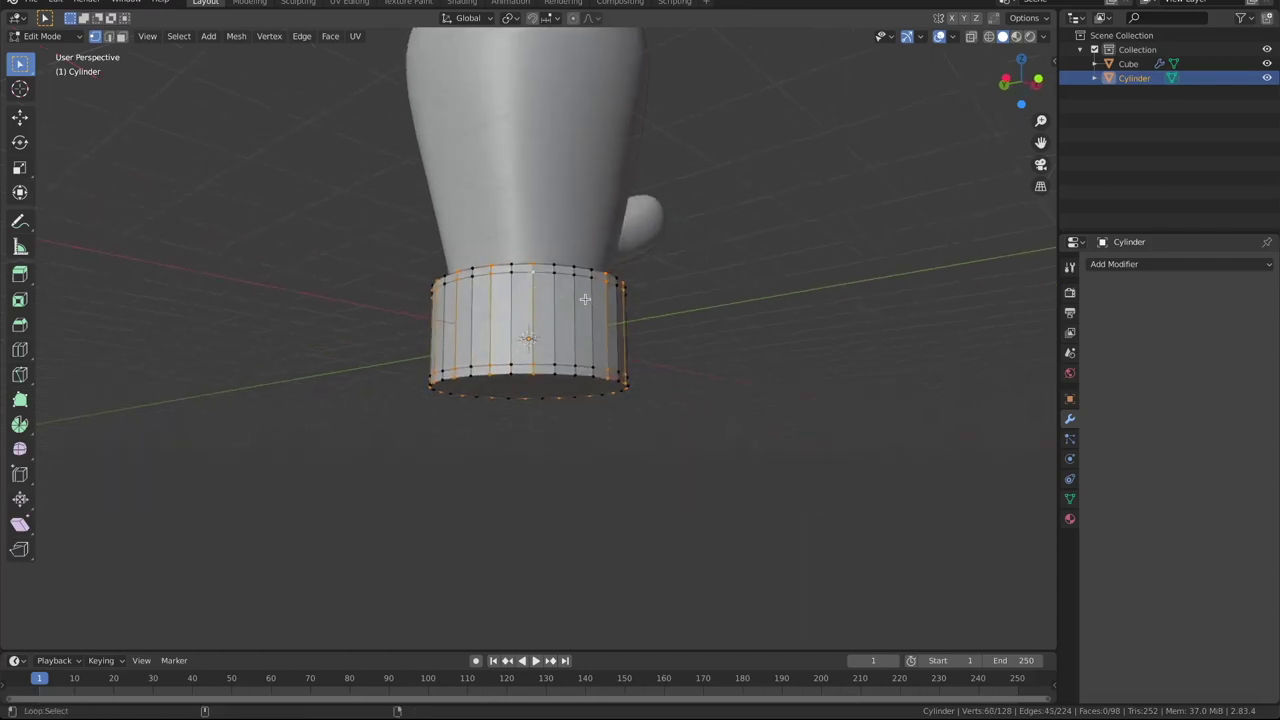
middle_click_drag(689, 351, 616, 361)
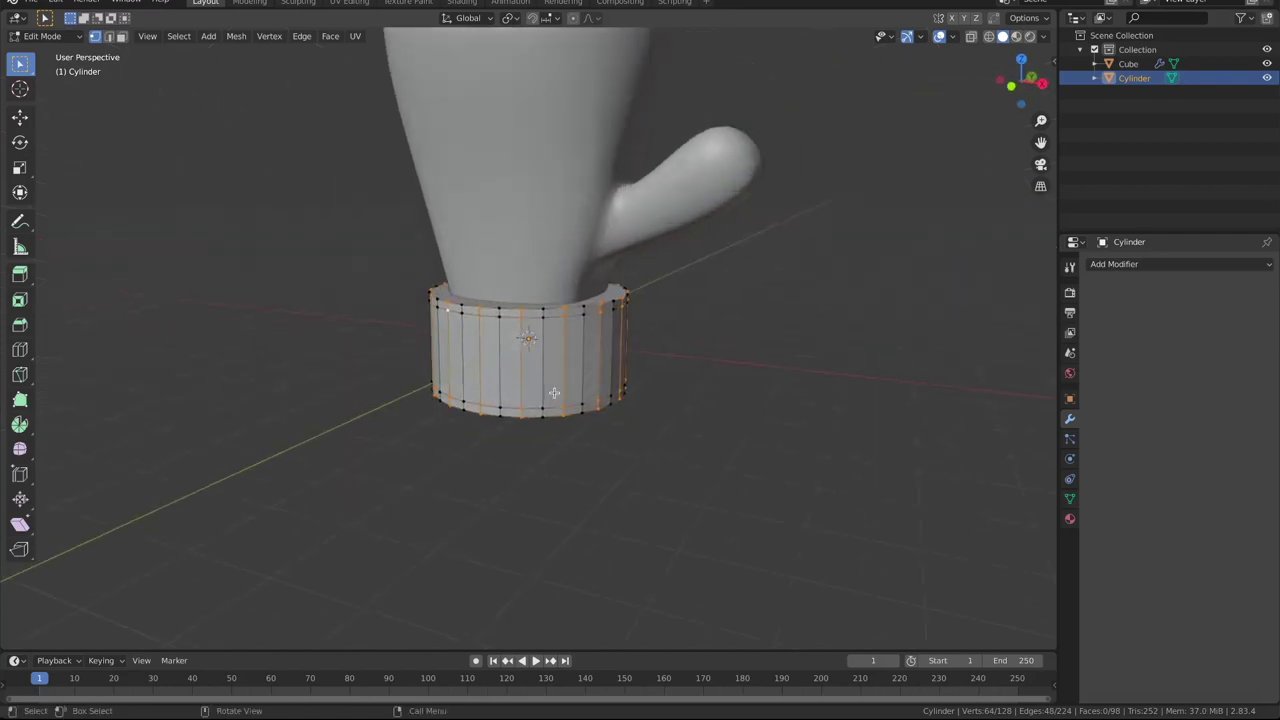
Scale the selected vertical loops inward to about 0.89 in X and Y, forming ribs
key("s")
key("shift+z")
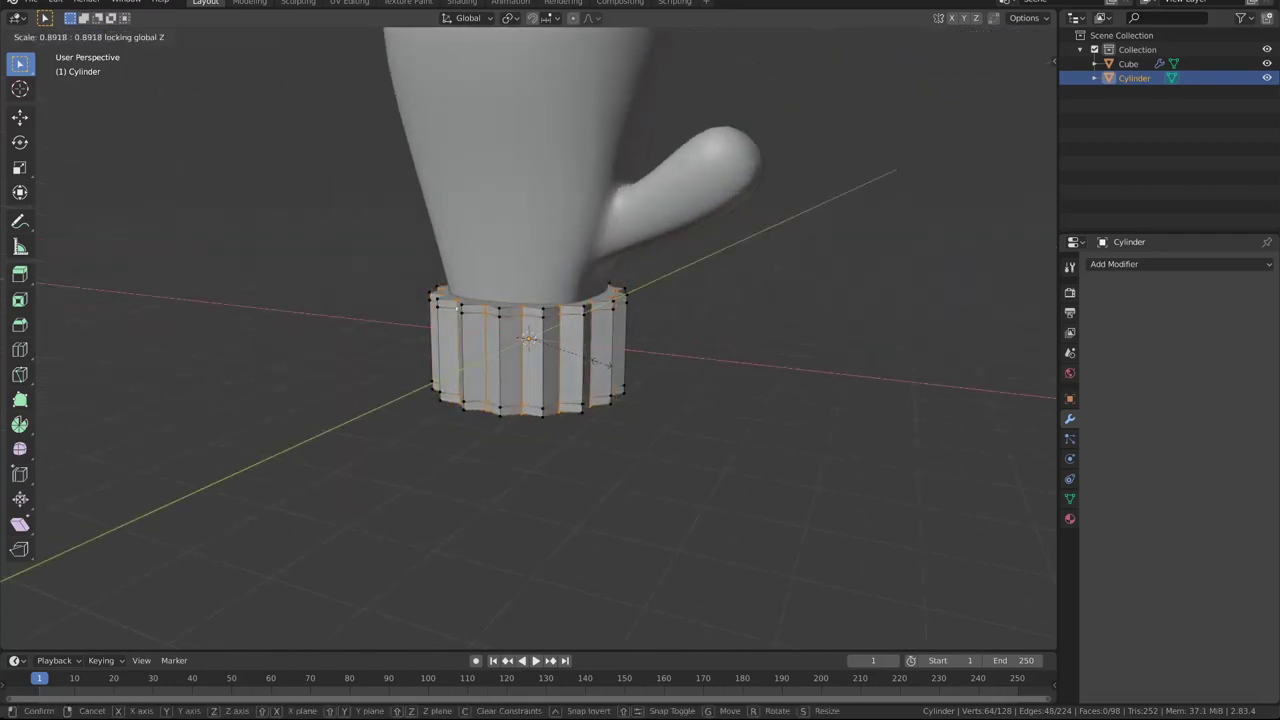
left_click(606, 364)
mouse_move(606, 364)
middle_mouse_down()
mouse_move(654, 366)
mouse_move(637, 360)
middle_mouse_up()
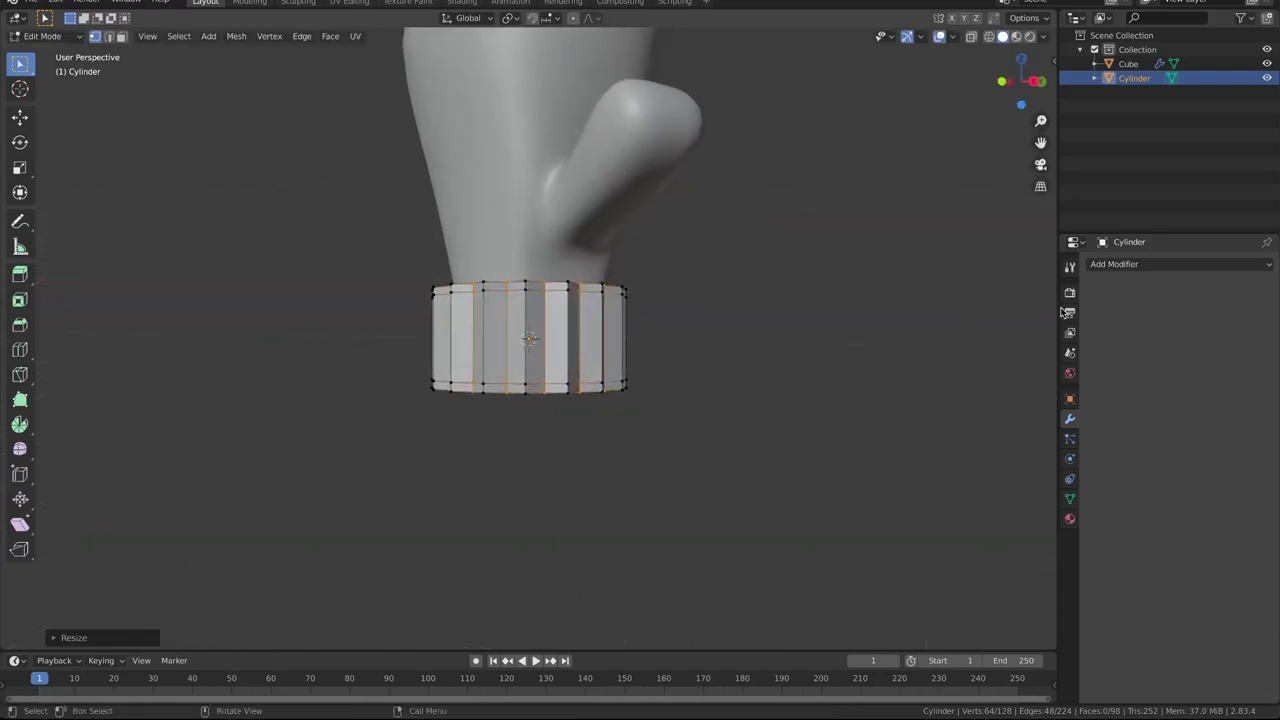
Add a Subdivision Surface modifier to the cuff with viewport level 2
left_click(1106, 266)
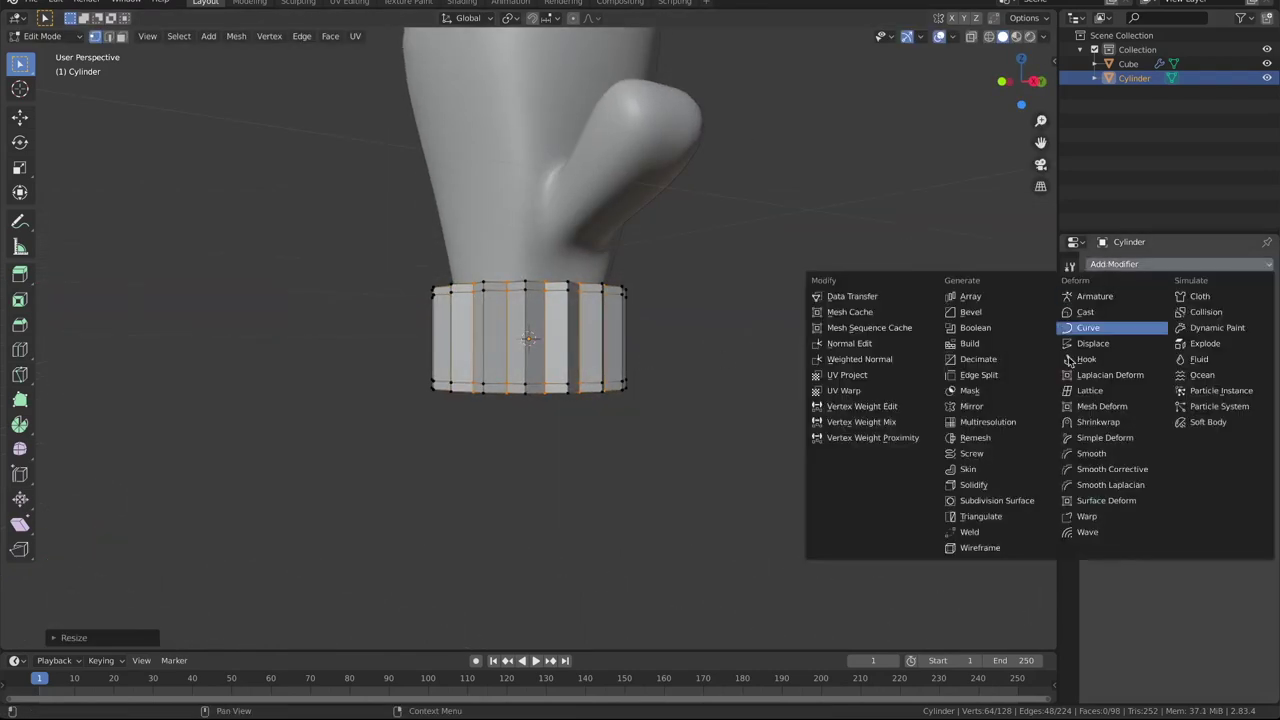
left_click(1021, 500)
left_click(1175, 372)
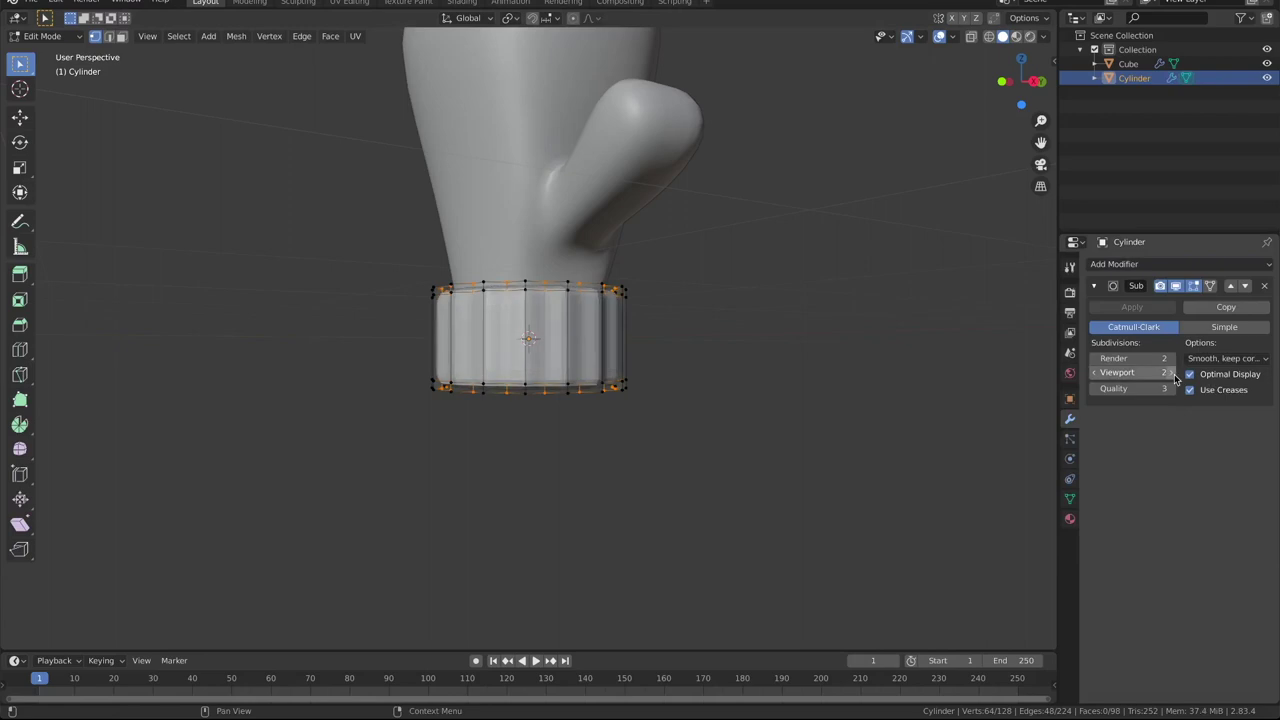
mouse_move(907, 367)
middle_mouse_down()
mouse_move(875, 444)
mouse_move(829, 446)
mouse_move(900, 425)
middle_mouse_up()
Return the cuff to Object Mode and apply Shade Smooth
key("ctrl+Tab")
left_click(708, 434)
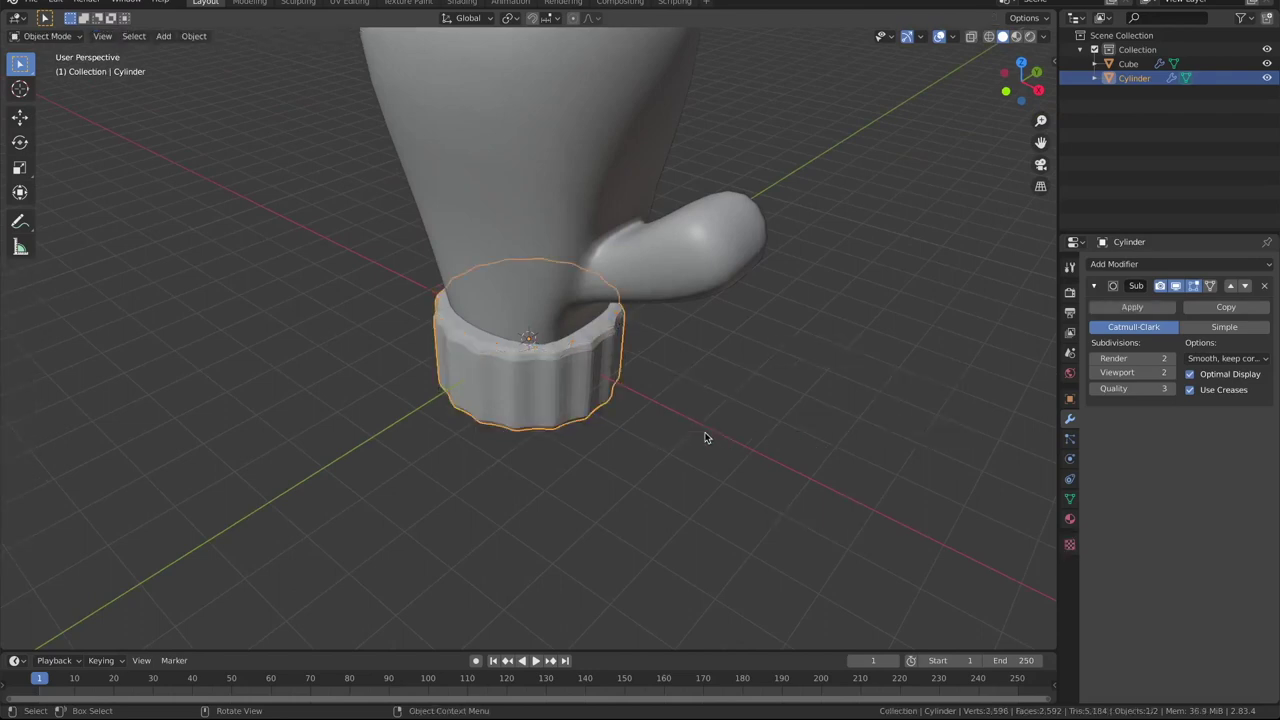
right_click(587, 386)
left_click(587, 386)
mouse_move(669, 407)
middle_mouse_down()
mouse_move(697, 343)
mouse_move(720, 357)
middle_mouse_up()
Enter Edit Mode on the mitten and round the thumb's base loop with LoopTools Circle
left_click(690, 210)
key("ctrl+Tab")
left_click(820, 209)
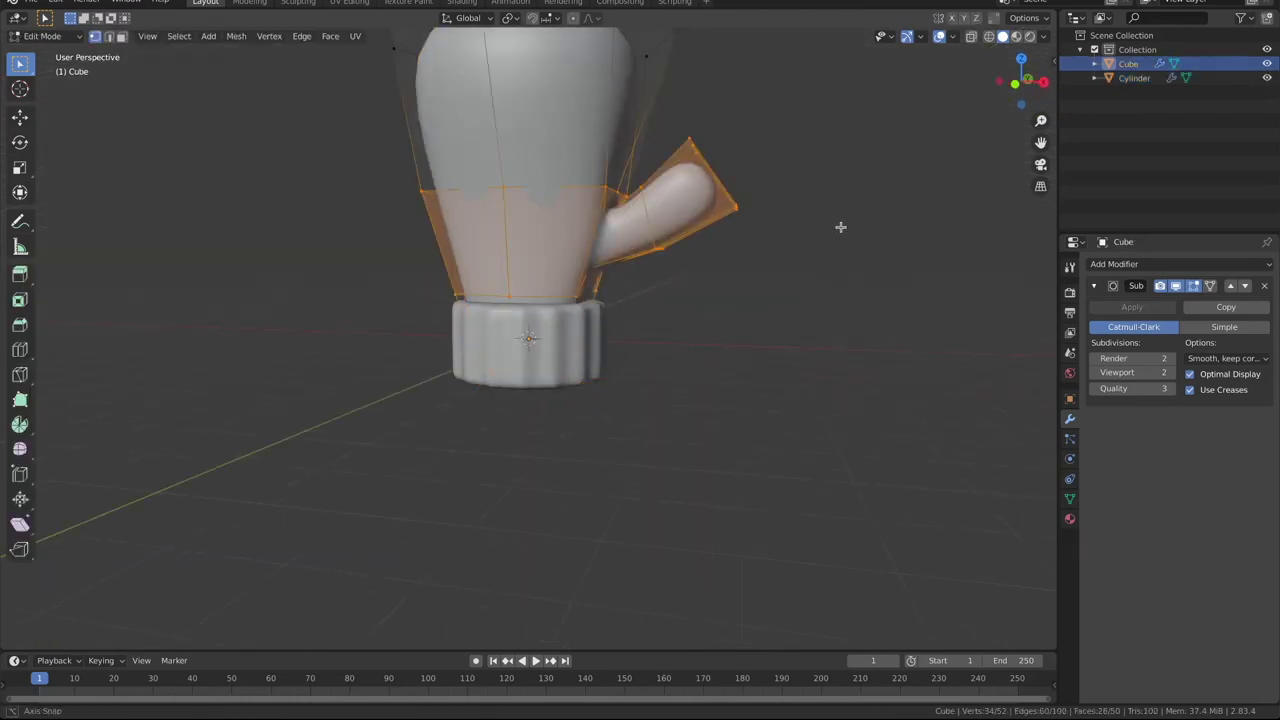
middle_click_drag(840, 226, 657, 262)
left_click(650, 178, "ctrl")
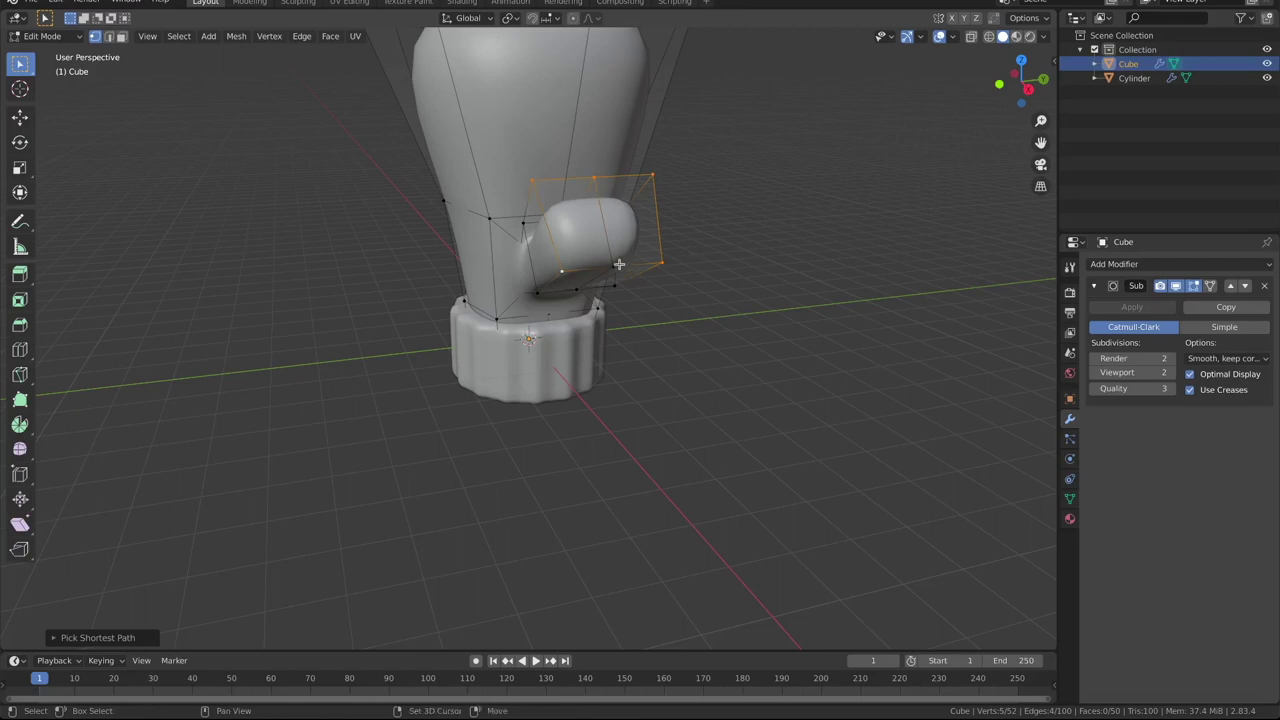
left_click(619, 264, "shift")
right_click(734, 251)
left_click(900, 253)
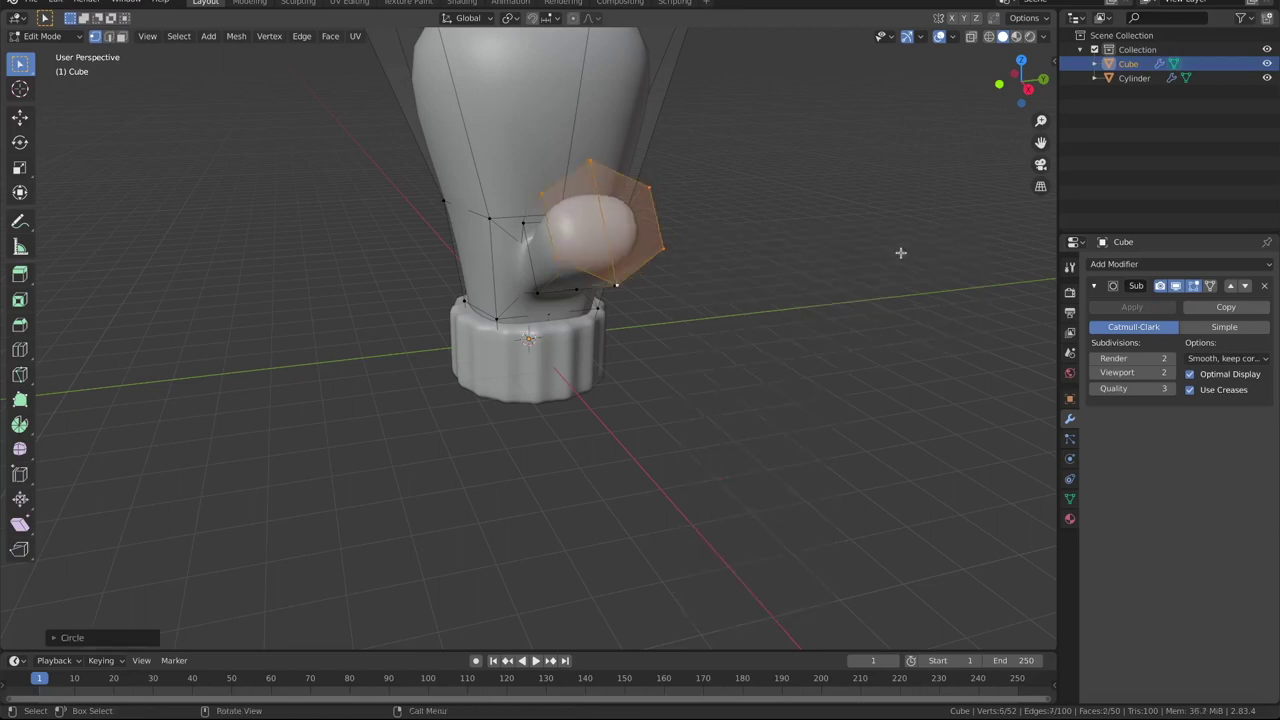
Select vertices along the thumb and smooth them with LoopTools Curve
mouse_move(767, 257)
middle_mouse_down()
mouse_move(696, 249)
mouse_move(590, 270)
middle_mouse_up()
left_click(573, 271, "ctrl")
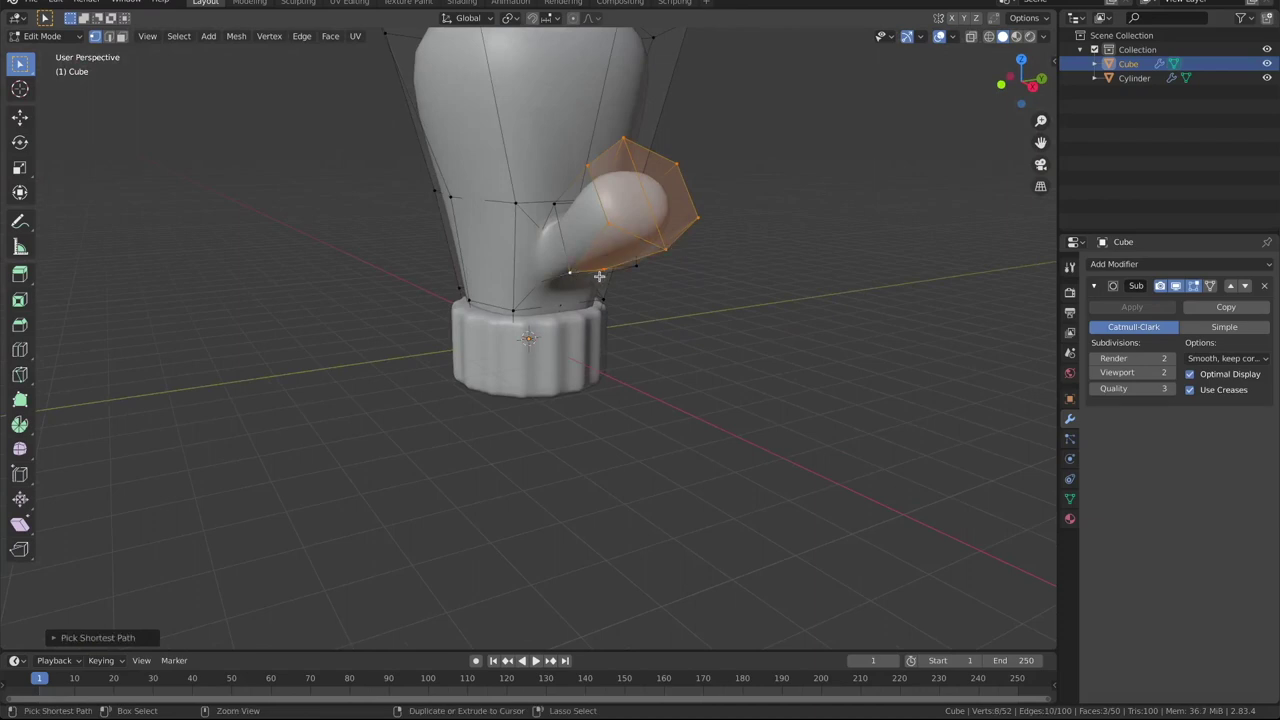
left_click(564, 233)
right_click(634, 266)
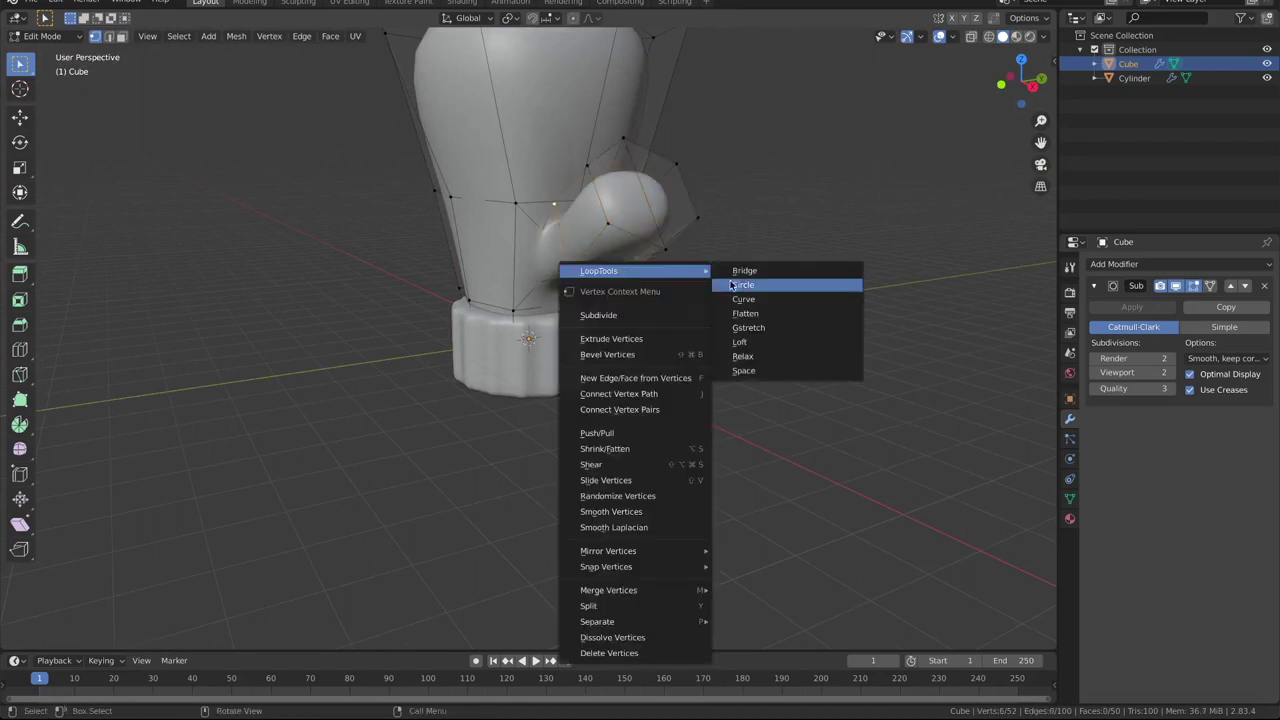
left_click(765, 294)
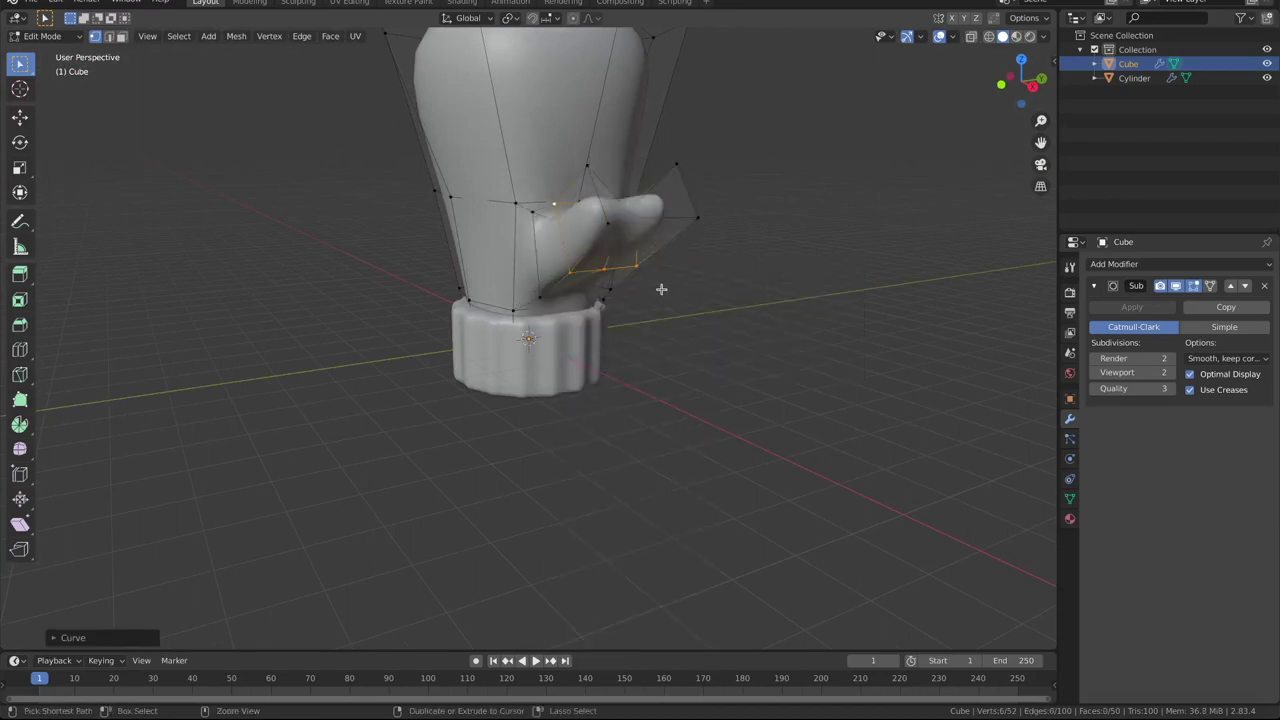
Round another set of thumb vertices with LoopTools Circle, then deselect them
mouse_move(661, 289)
middle_mouse_down()
mouse_move(580, 277)
mouse_move(737, 363)
mouse_move(791, 346)
mouse_move(849, 291)
mouse_move(766, 289)
mouse_move(753, 302)
mouse_move(740, 263)
mouse_move(786, 249)
mouse_move(637, 274)
mouse_move(789, 229)
mouse_move(768, 257)
middle_mouse_up()
right_click(797, 331)
left_click(905, 338)
scroll(820, 296, "down", 3)
left_click(745, 298)
scroll(768, 257, "up", 1)
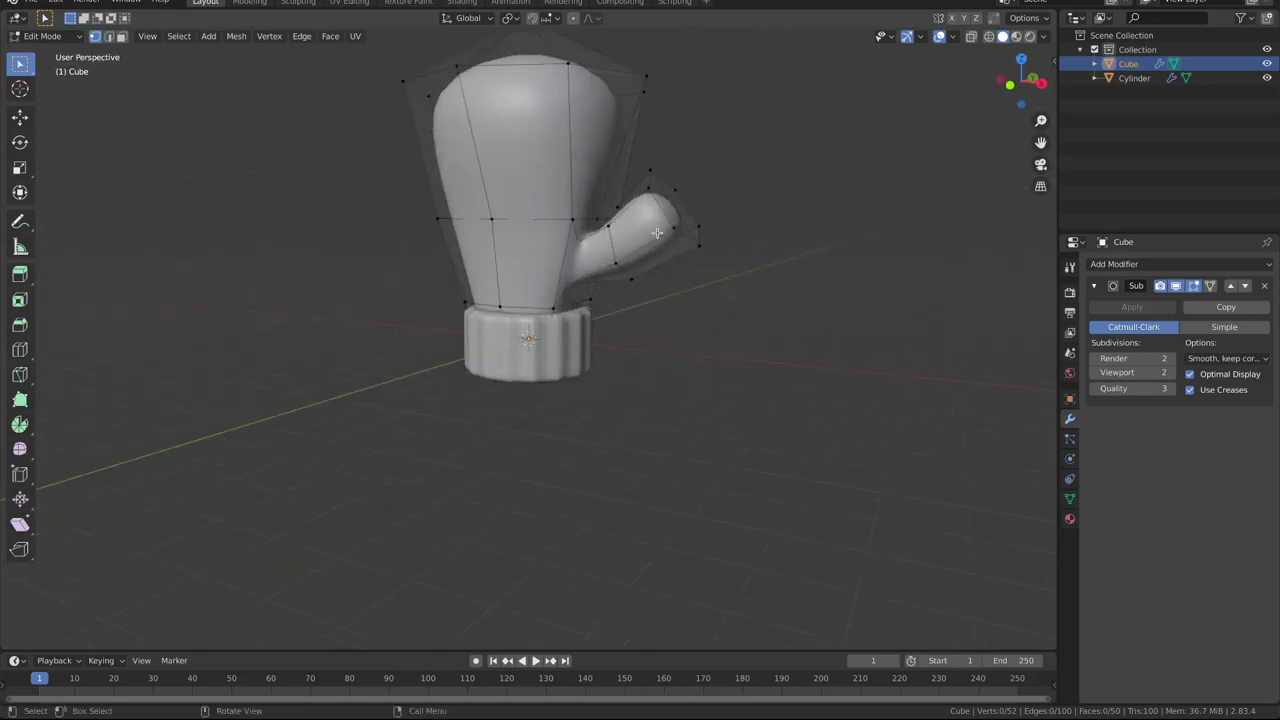
scroll(768, 257, "up", 2)
Add a centred edge loop across the mitten's thumb and body
key("ctrl+r")
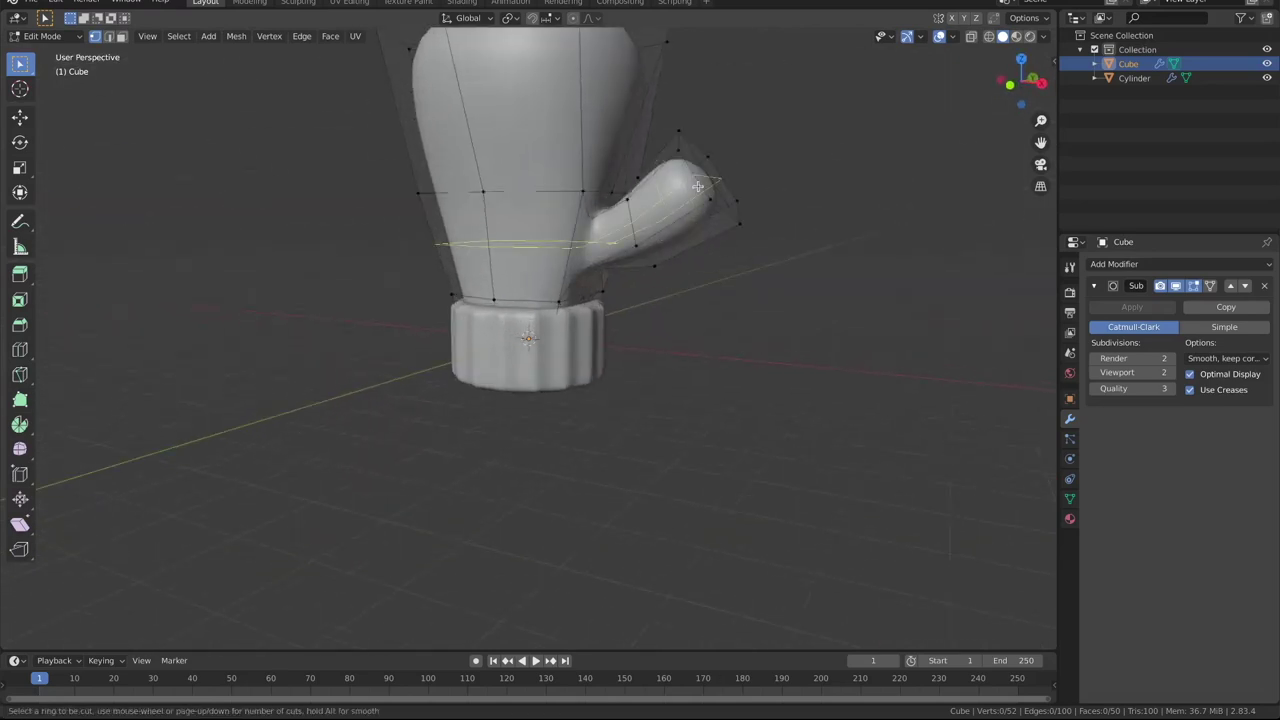
left_click(697, 185)
right_click(714, 179)
Nudge the thumb-tip vertex outward along Z and return to Object Mode
left_click(718, 176)
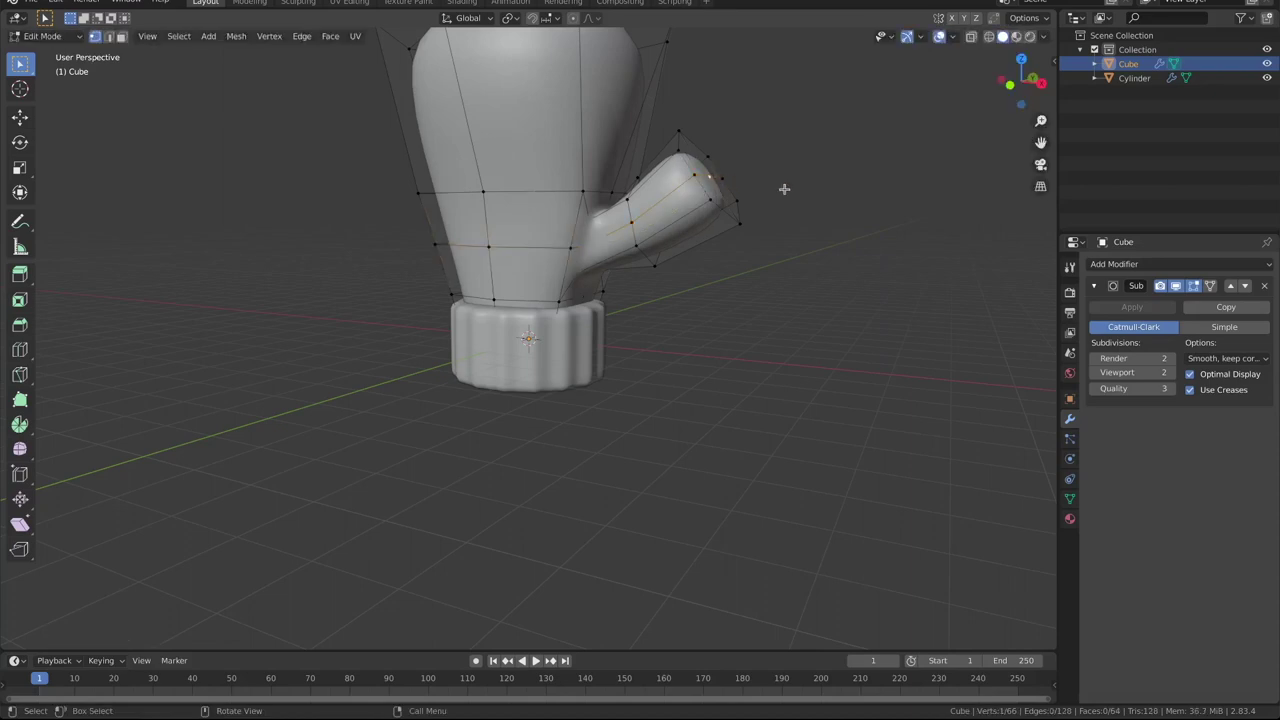
key("g")
key("z")
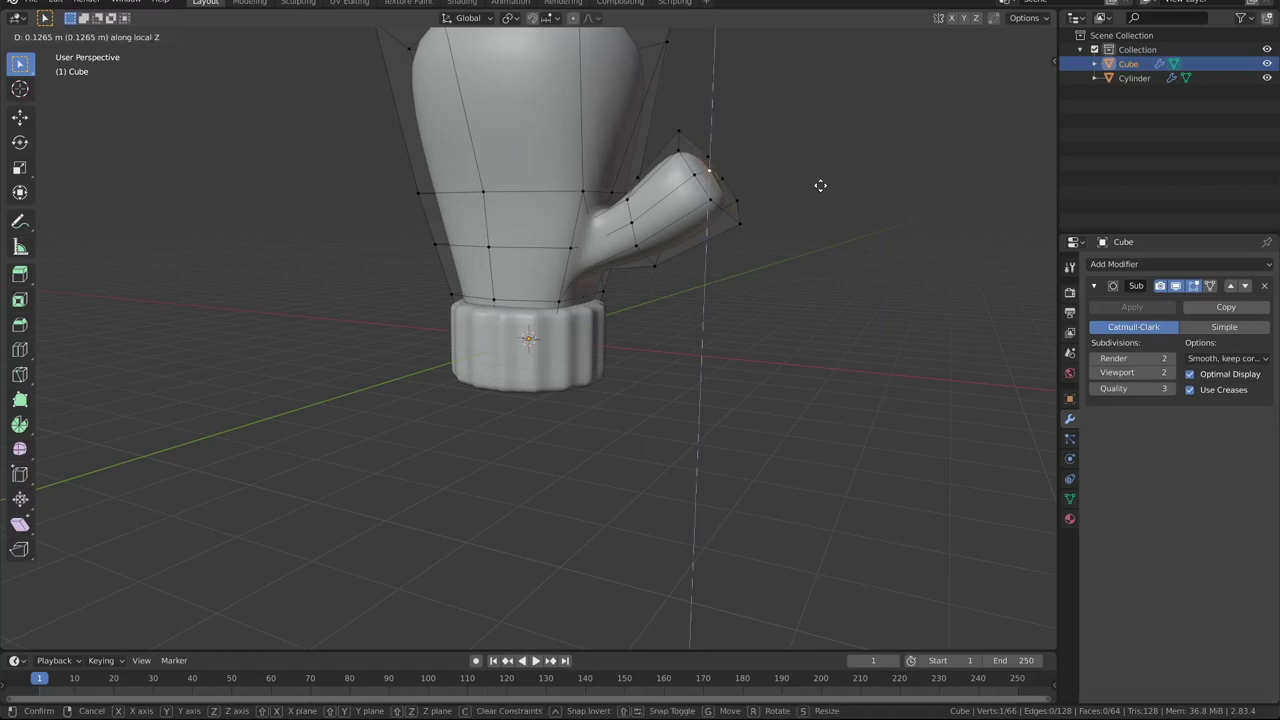
left_click(820, 185)
key("KP_1")
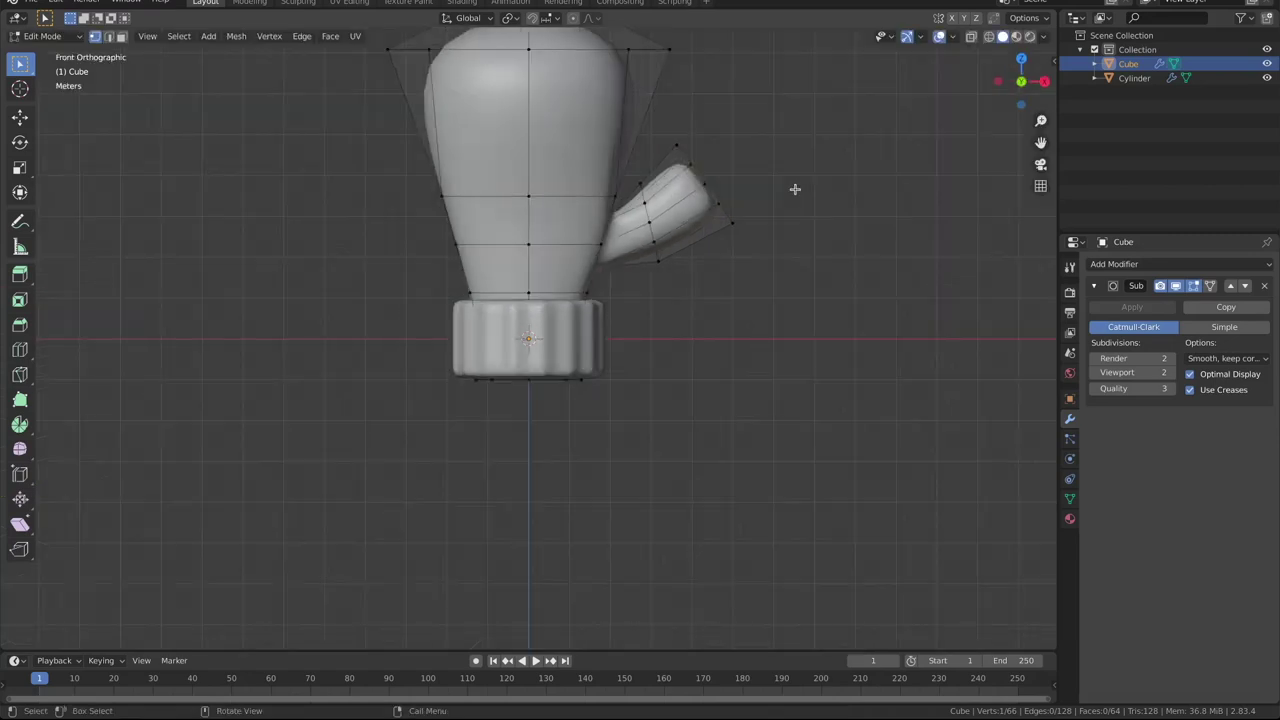
key("g")
left_click(810, 176)
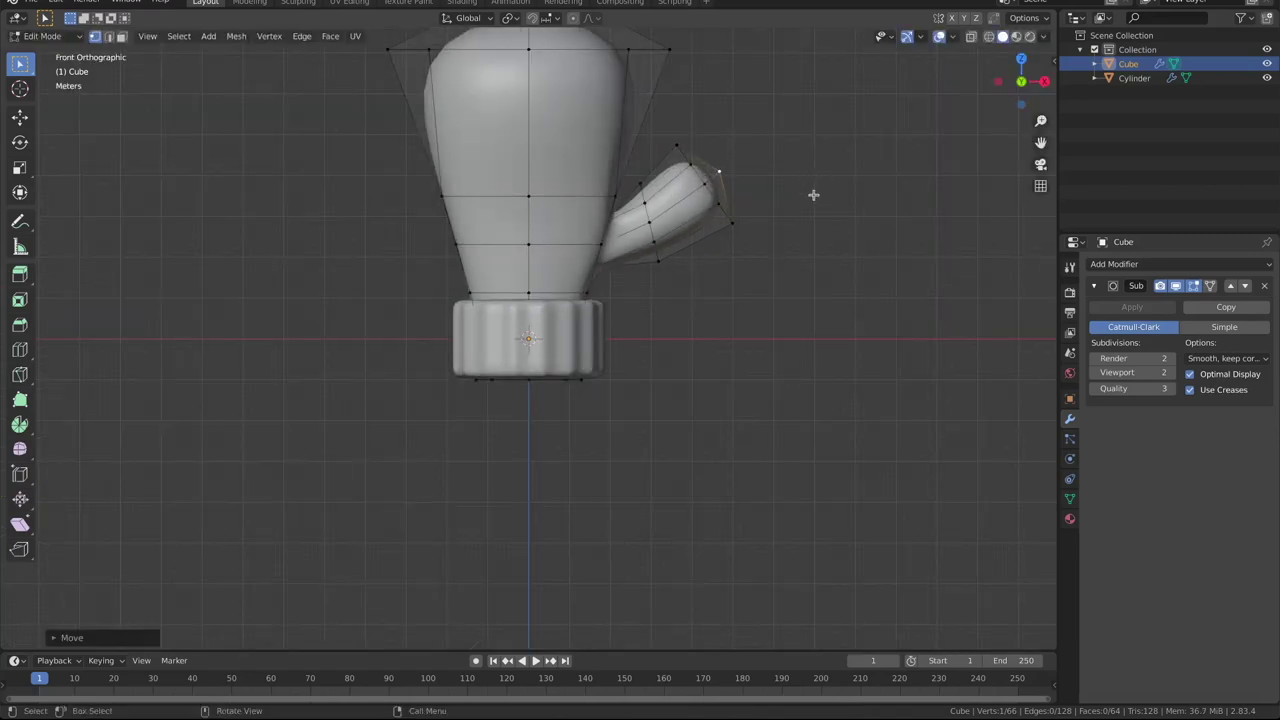
scroll(791, 220, "down", 2)
key("Tab")
Select the cuff cylinder with the mitten and join them into the Cube object with Ctrl+J
scroll(728, 238, "down", 2)
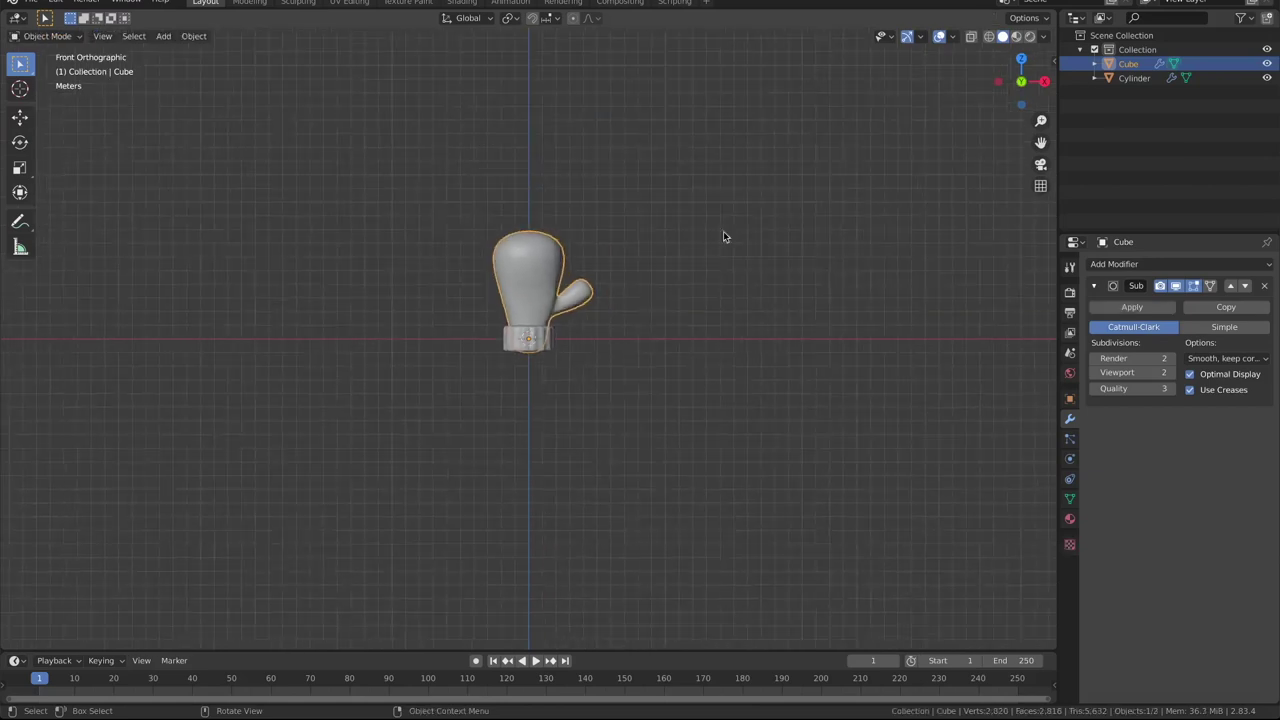
mouse_move(723, 231)
middle_mouse_down()
mouse_move(680, 237)
mouse_move(657, 271)
mouse_move(688, 199)
mouse_move(686, 143)
mouse_move(665, 272)
middle_mouse_up()
key("z")
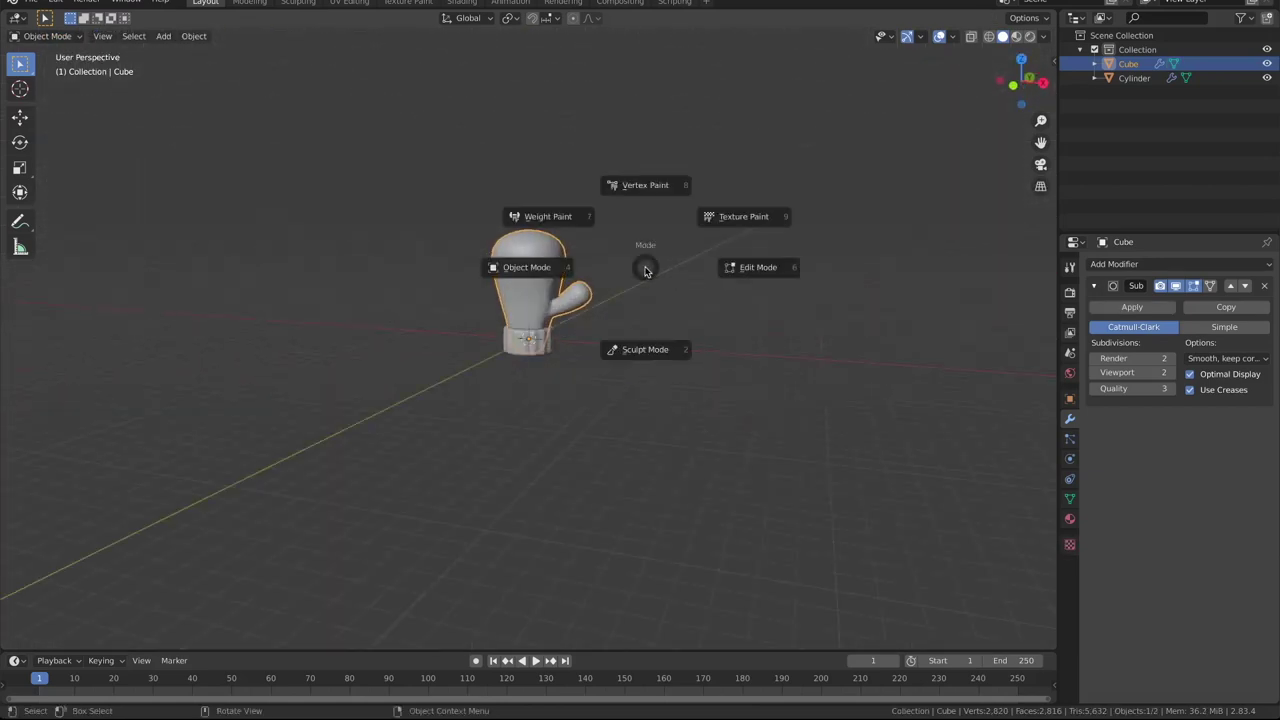
left_click_drag(525, 298, 629, 370)
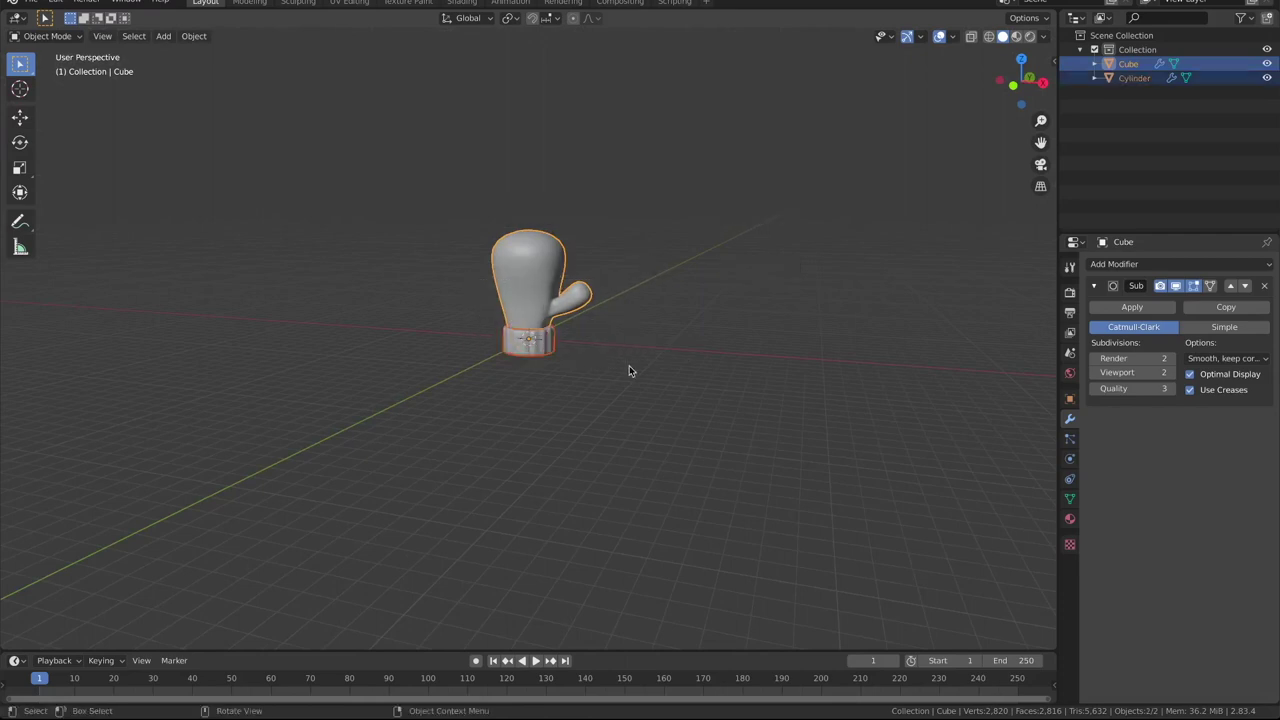
key("ctrl+j")
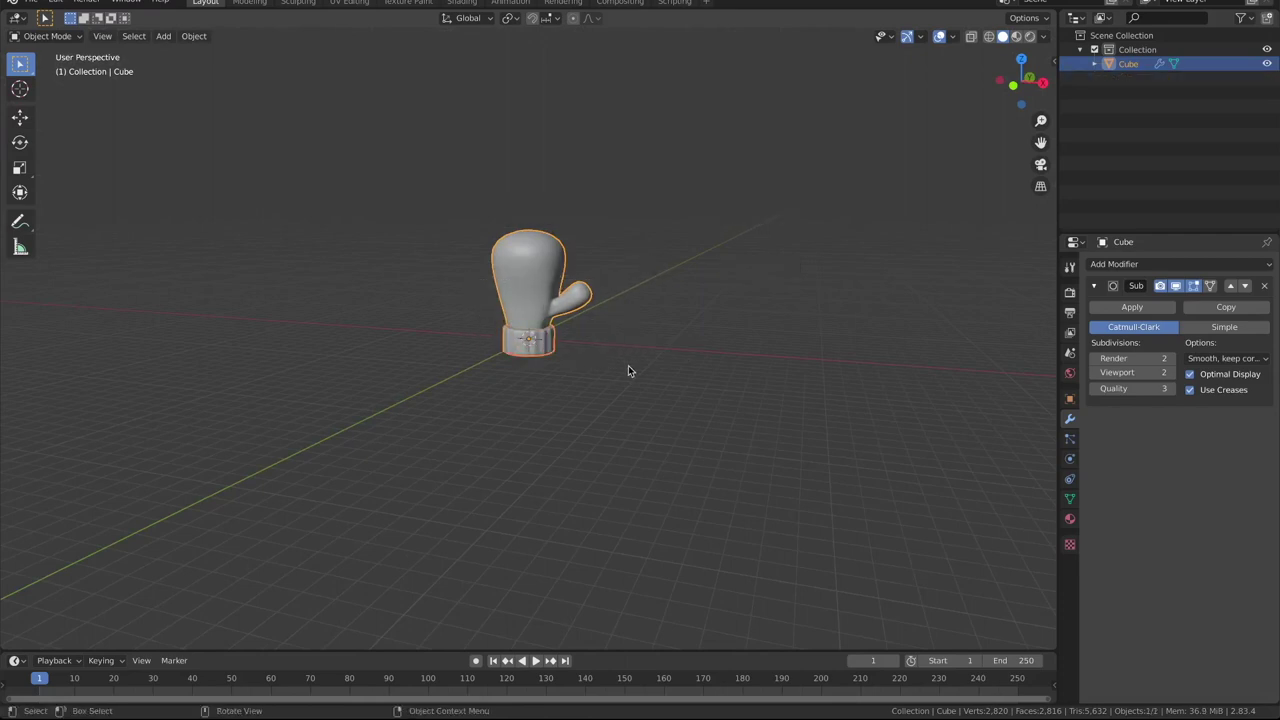
mouse_move(628, 370)
middle_mouse_down()
mouse_move(603, 343)
mouse_move(612, 352)
middle_mouse_up()
scroll(610, 352, "up", 2)
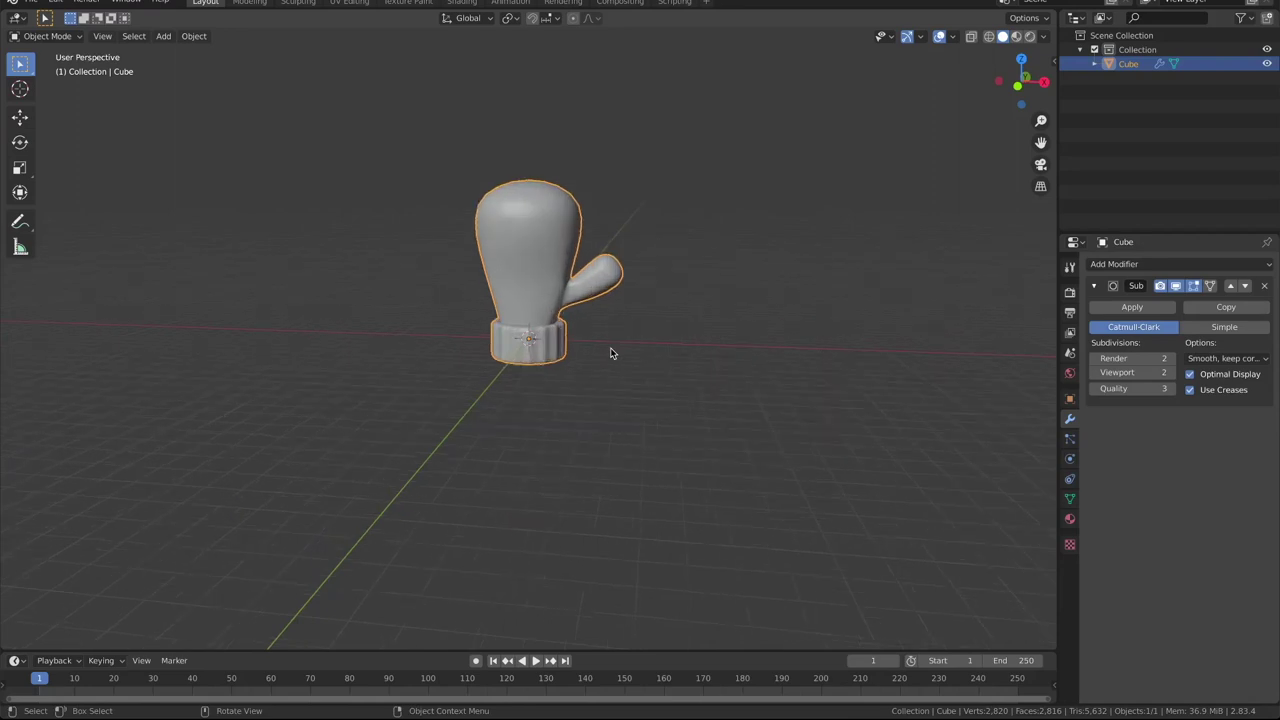
Duplicate the mitten along X and mirror the original across X Global
key("shift+d")
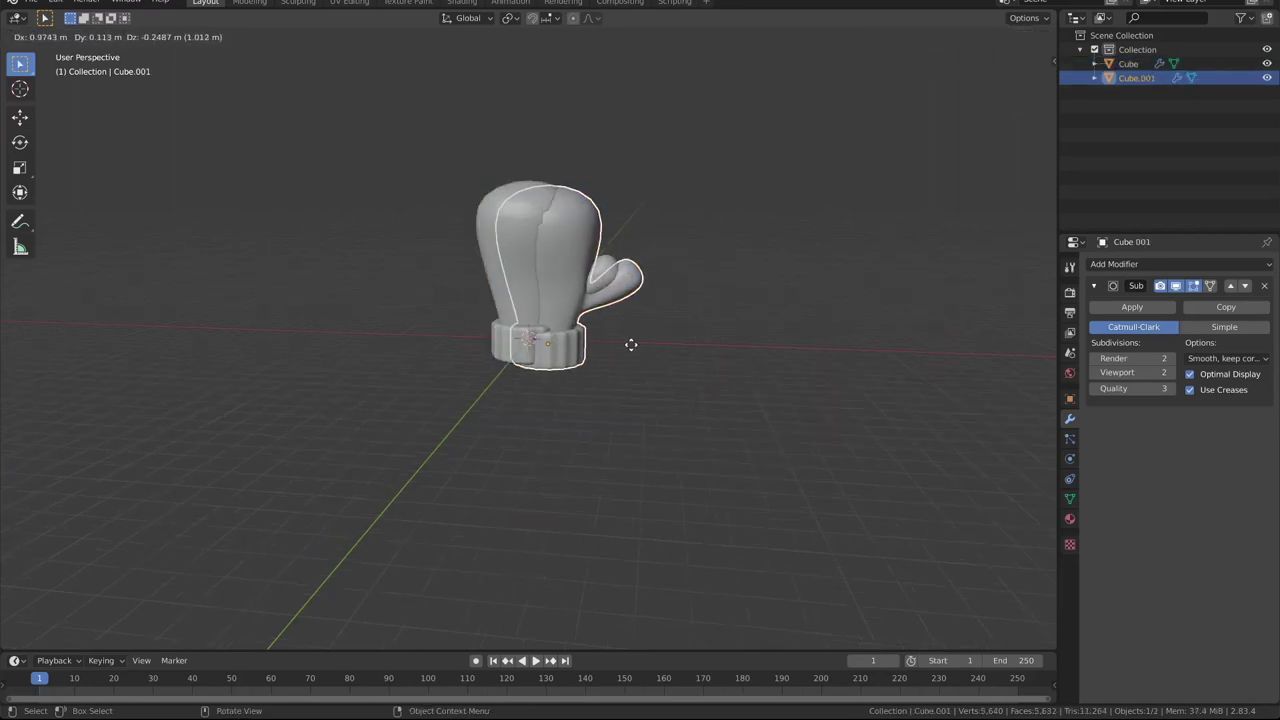
key("x")
left_click(881, 344)
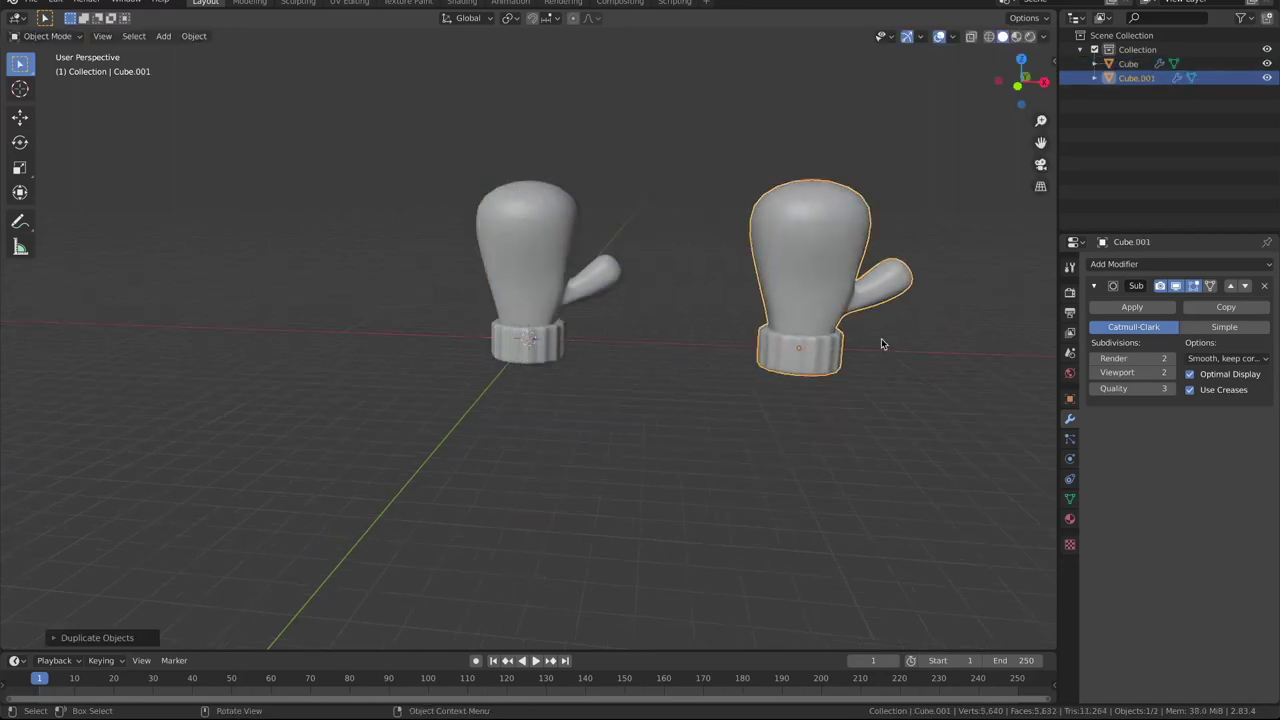
left_click(563, 278)
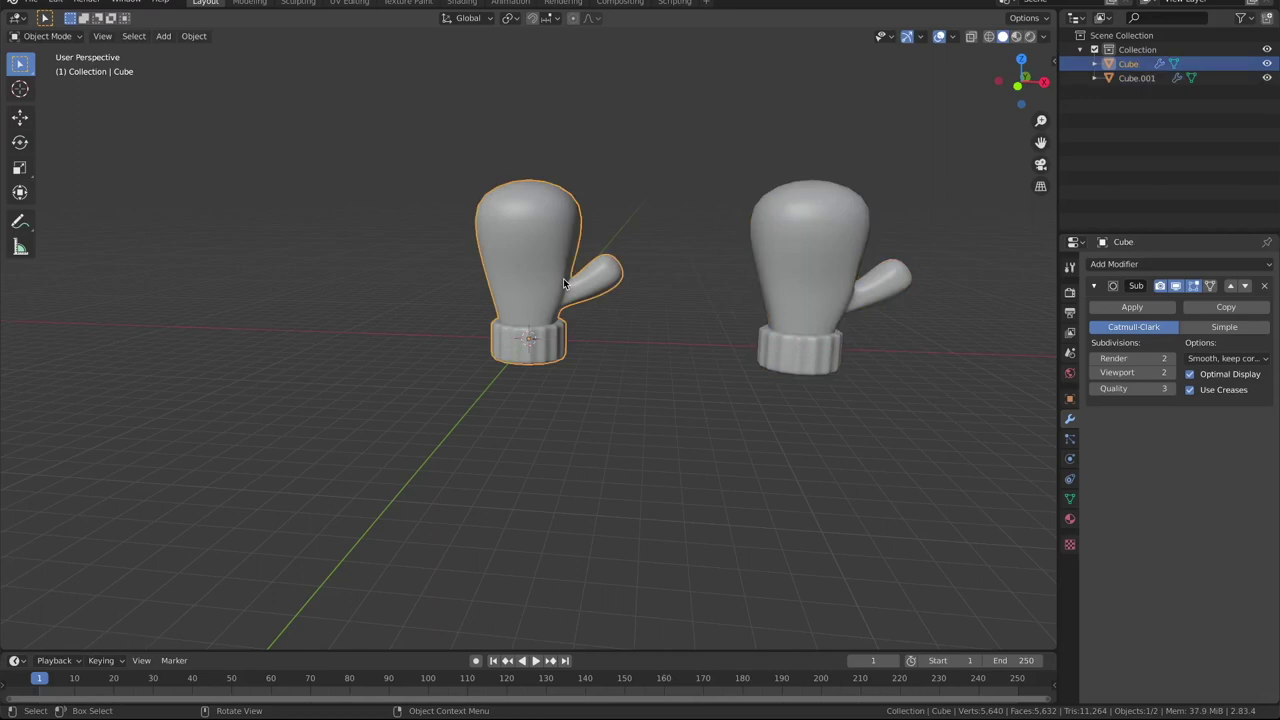
left_click(193, 36)
mouse_move(209, 81)
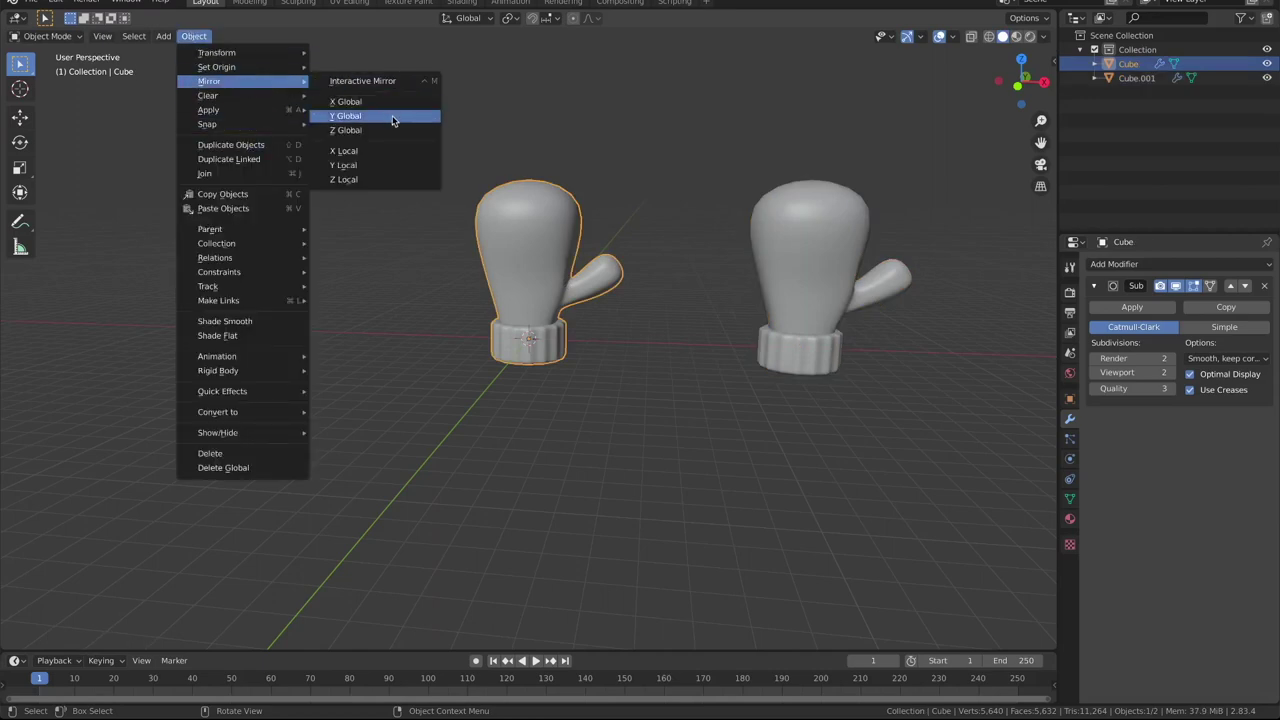
left_click(384, 102)
Select both mittens and scale them down together
scroll(689, 189, "down", 2)
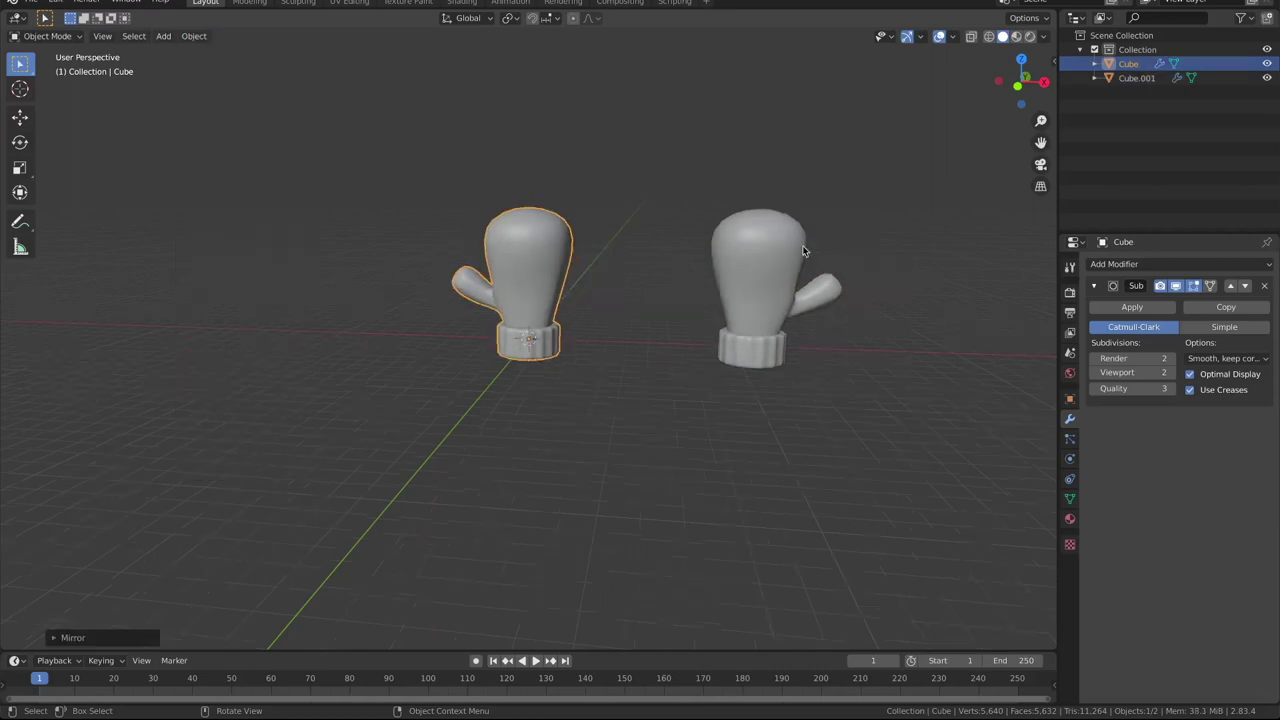
scroll(794, 252, "down", 2)
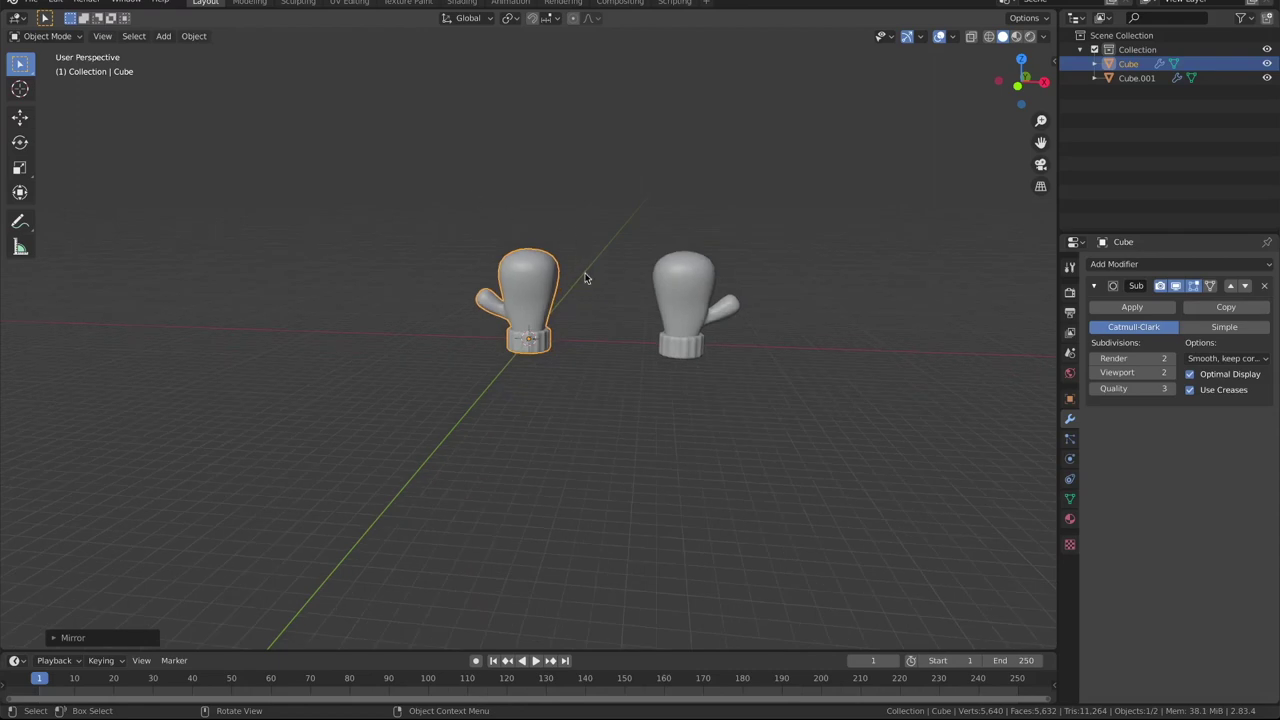
left_click_drag(474, 209, 742, 360)
mouse_move(782, 375)
middle_mouse_down()
mouse_move(714, 331)
mouse_move(863, 374)
mouse_move(799, 385)
middle_mouse_up()
key("s")
left_click(725, 364)
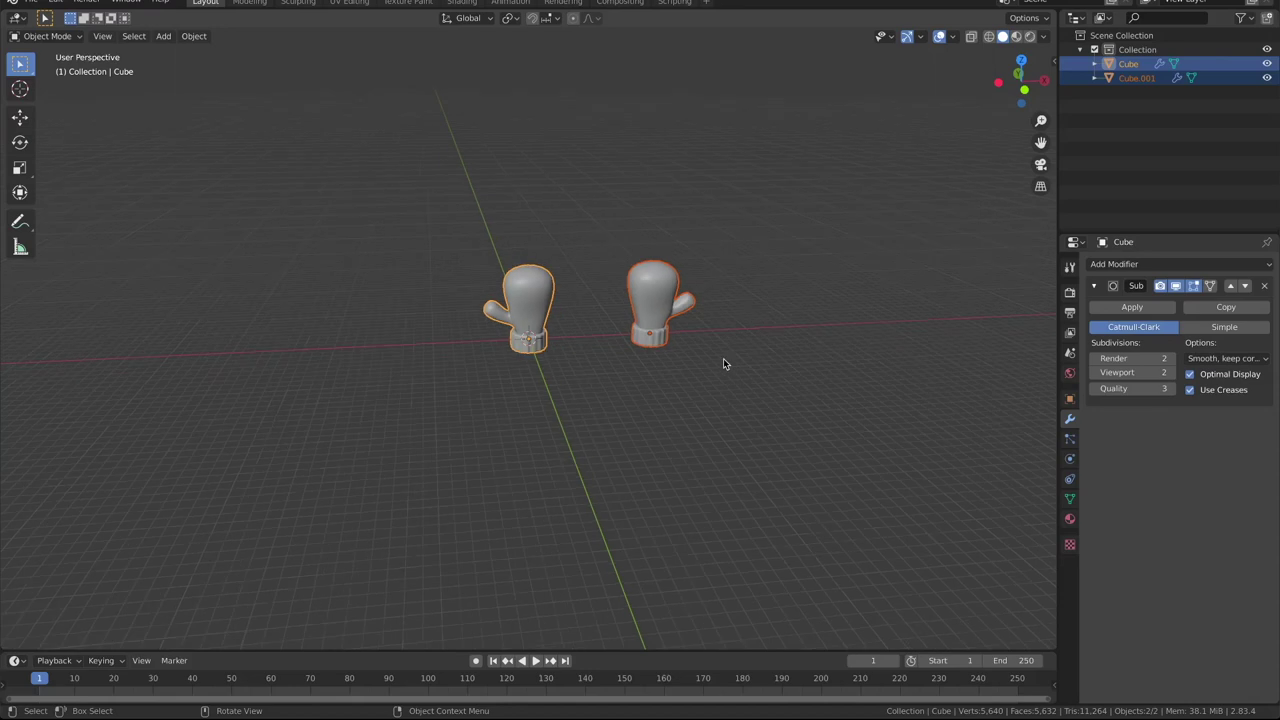
mouse_move(726, 368)
middle_mouse_down()
mouse_move(928, 354)
mouse_move(843, 337)
mouse_move(865, 337)
middle_mouse_up()
key("shift+a")
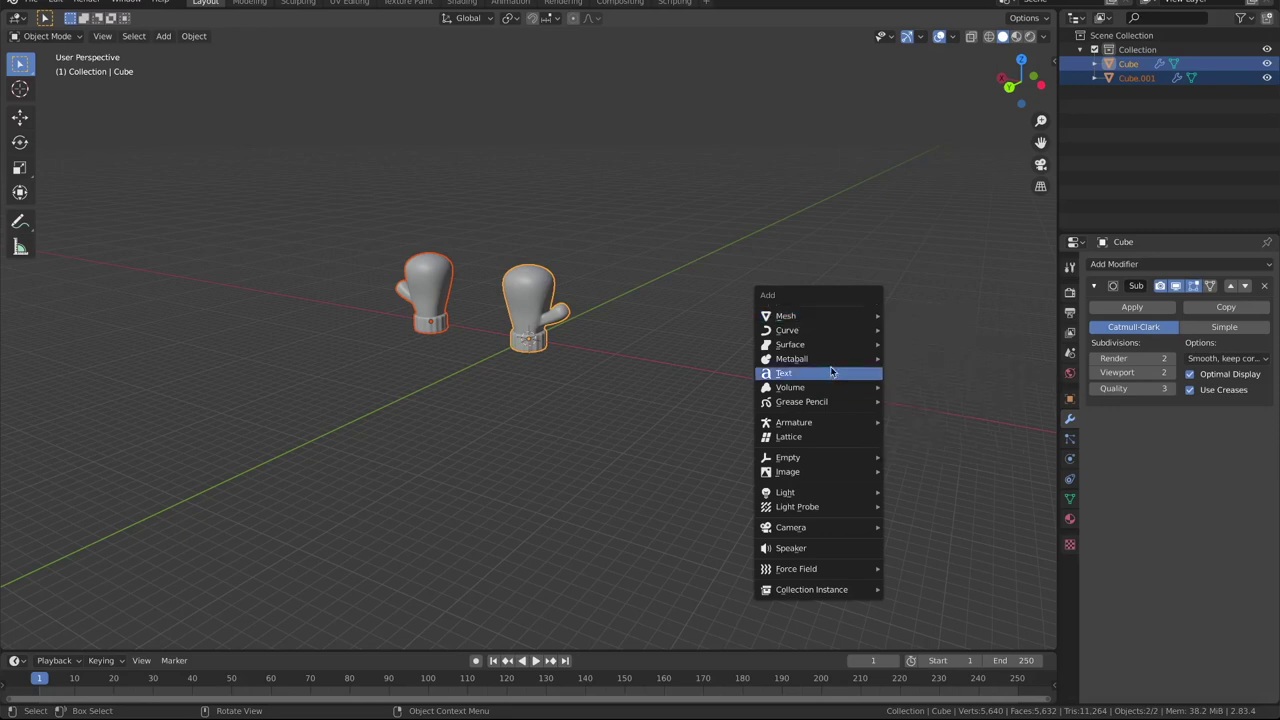
mouse_move(787, 330)
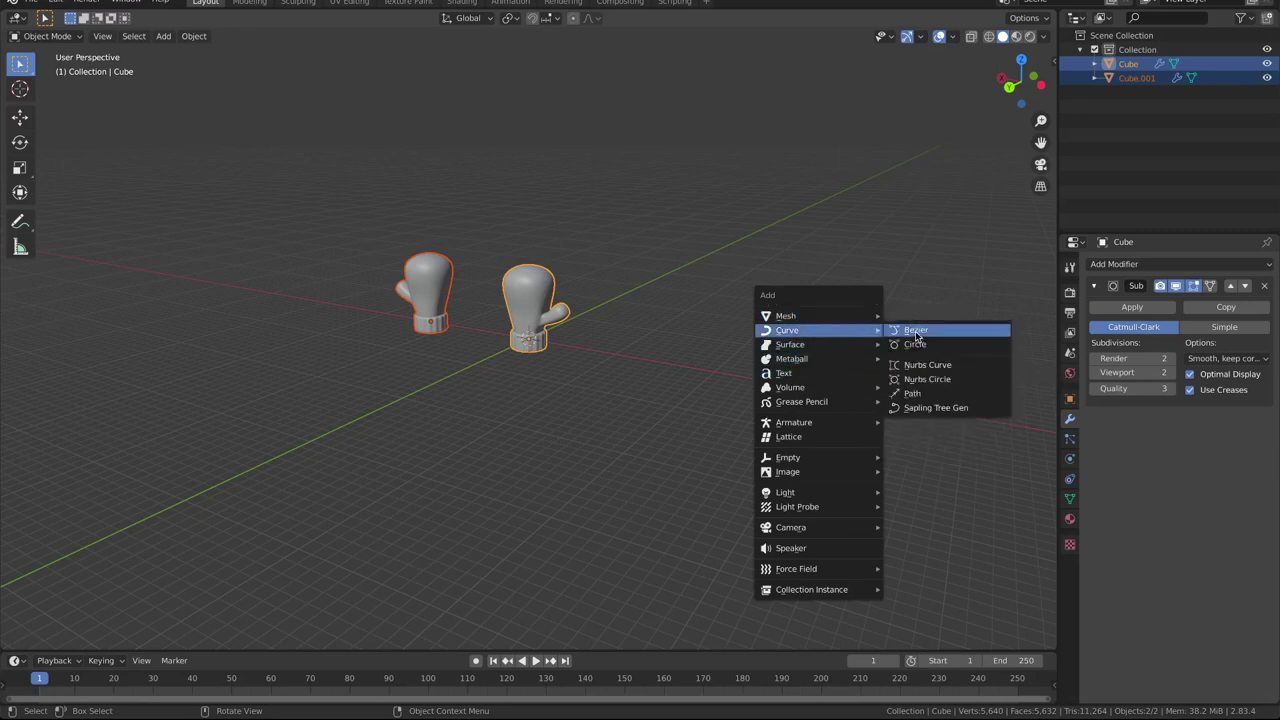
Add a Bezier curve and move it along X to sit between the mittens
left_click(916, 332)
scroll(520, 337, "up", 1)
scroll(520, 337, "up", 2)
mouse_move(523, 363)
middle_mouse_down()
mouse_move(543, 363)
mouse_move(515, 366)
middle_mouse_up()
key("g")
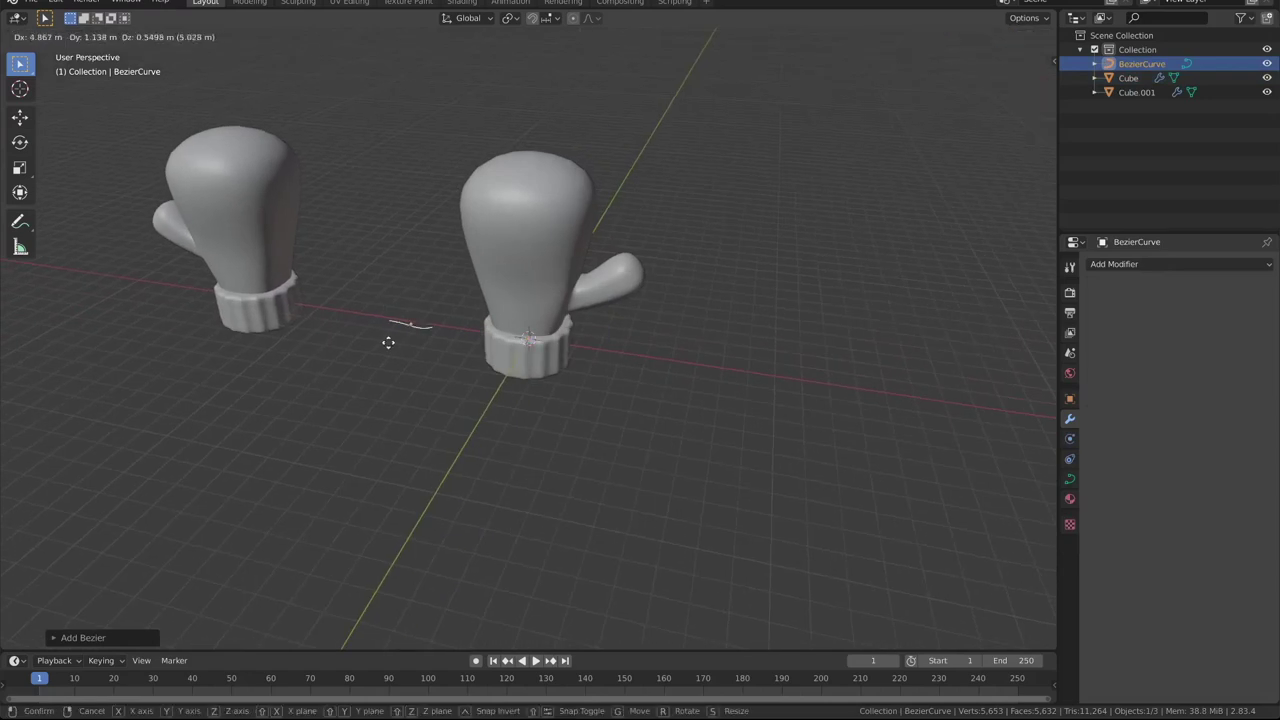
key("x")
left_click(371, 340)
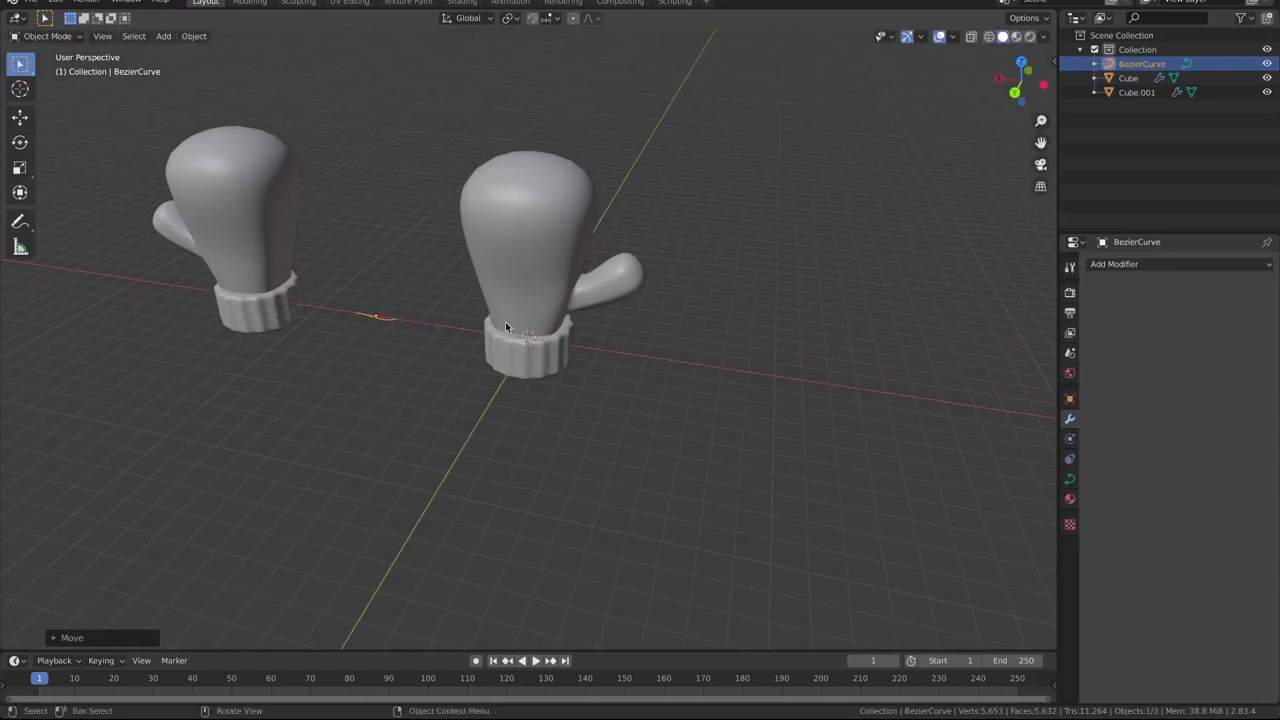
Stretch the Bezier curve along X so it spans both mittens
mouse_move(505, 321)
middle_mouse_down()
mouse_move(506, 396)
mouse_move(428, 371)
mouse_move(449, 391)
mouse_move(383, 375)
mouse_move(334, 349)
middle_mouse_up()
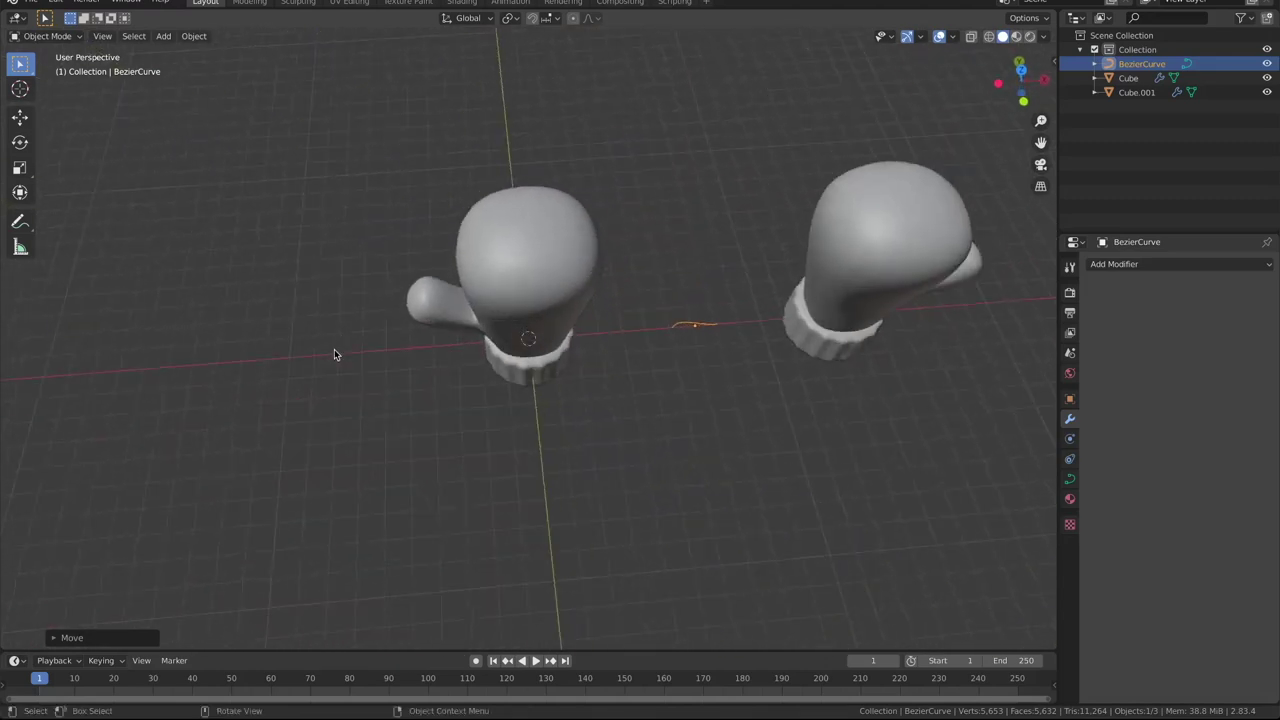
key("s")
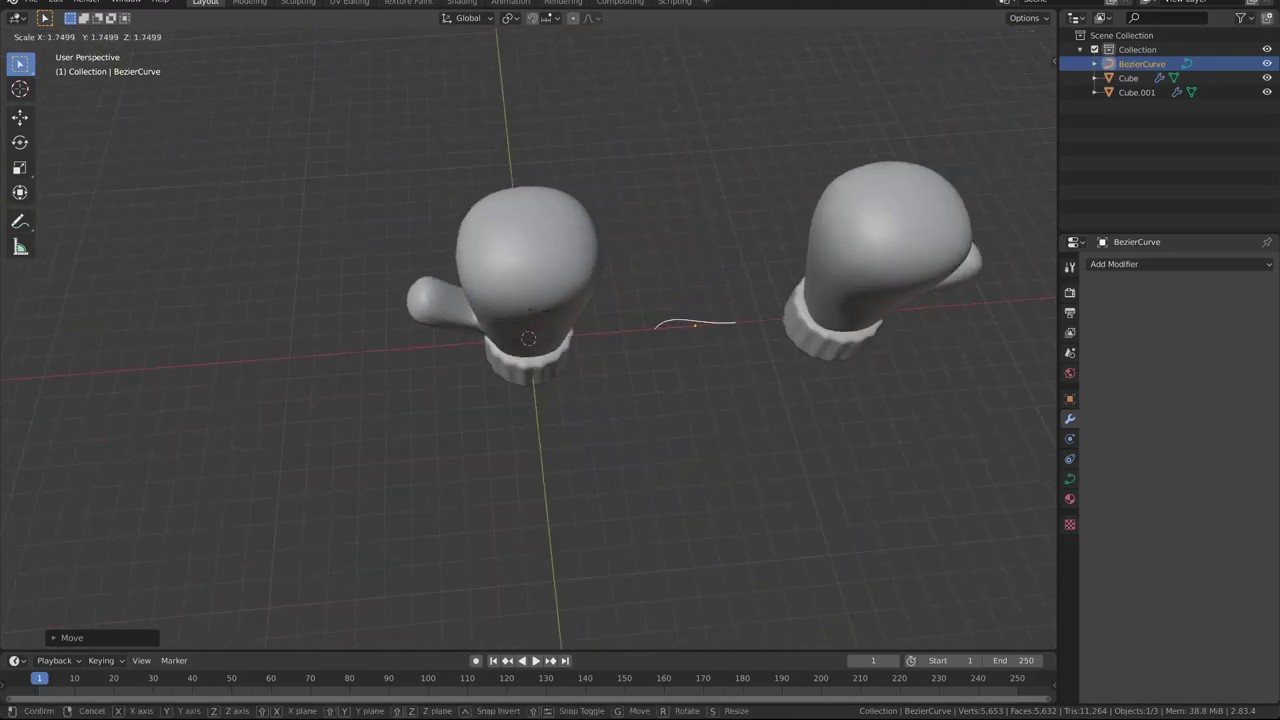
key("x")
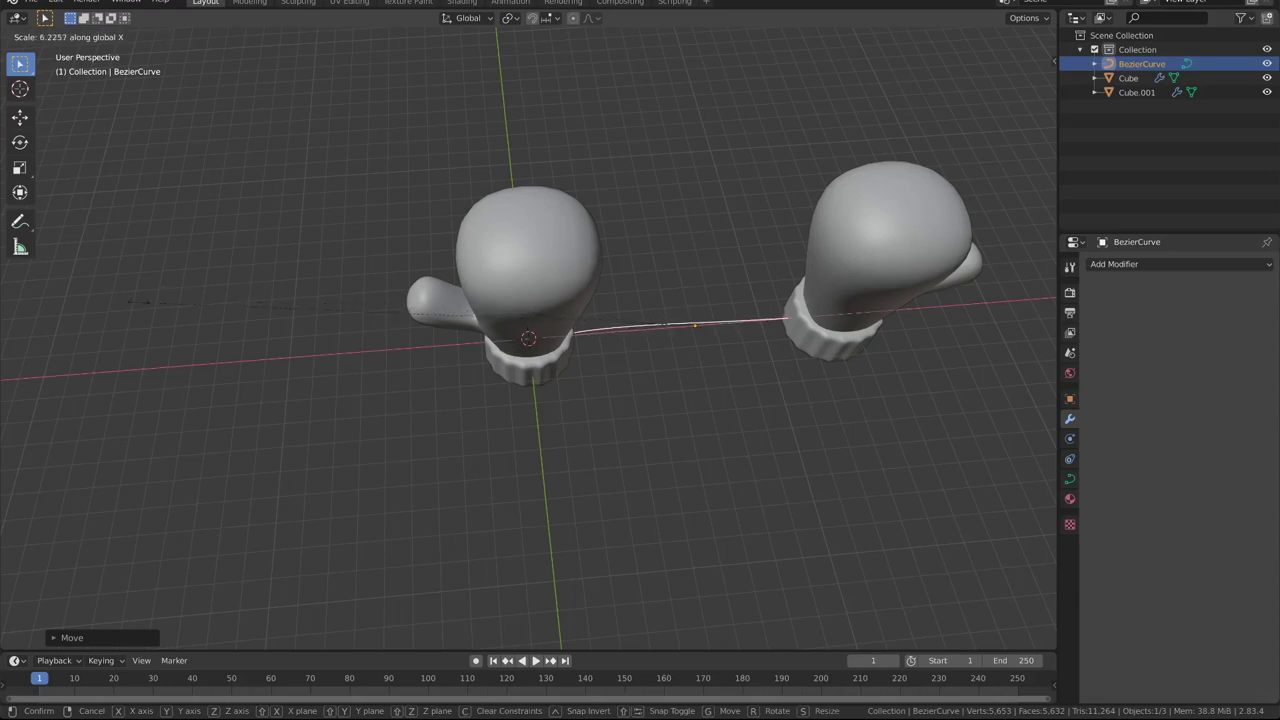
left_click(241, 318)
scroll(530, 368, "down", 1)
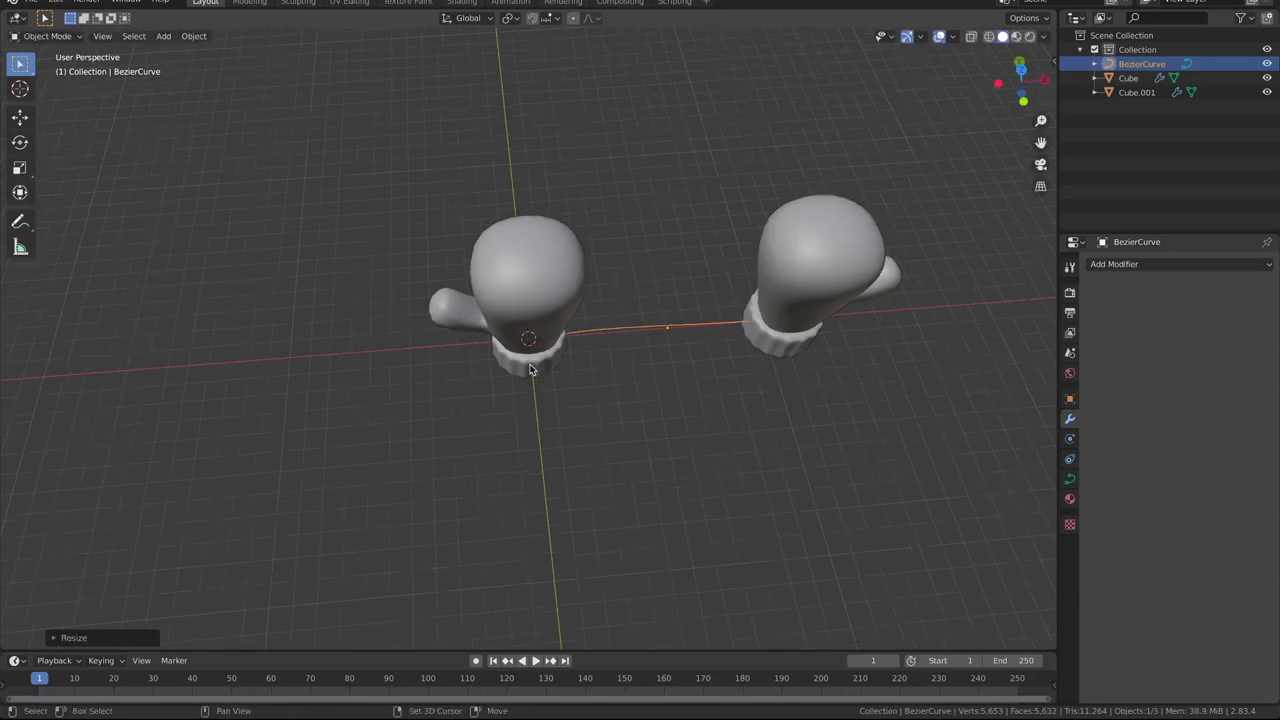
key("shift+a")
Add a Bezier circle and set it as the Bezier curve's bevel object
left_click(638, 378)
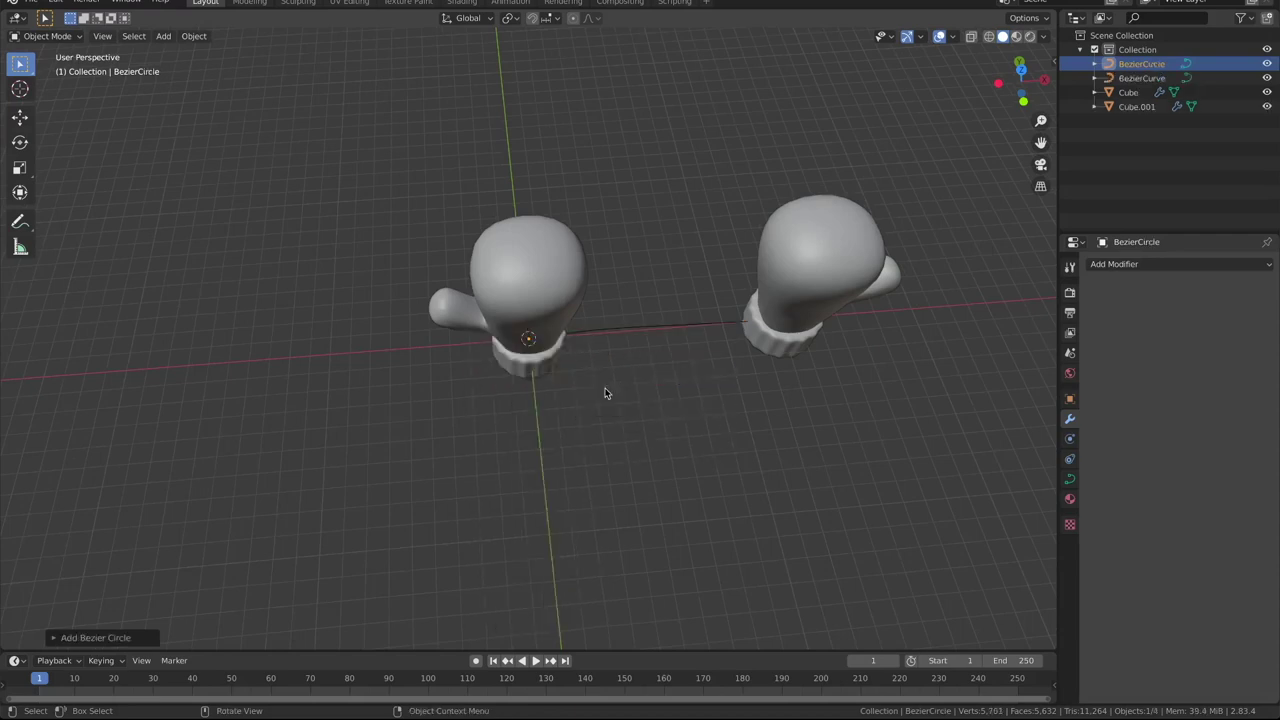
left_click(683, 329)
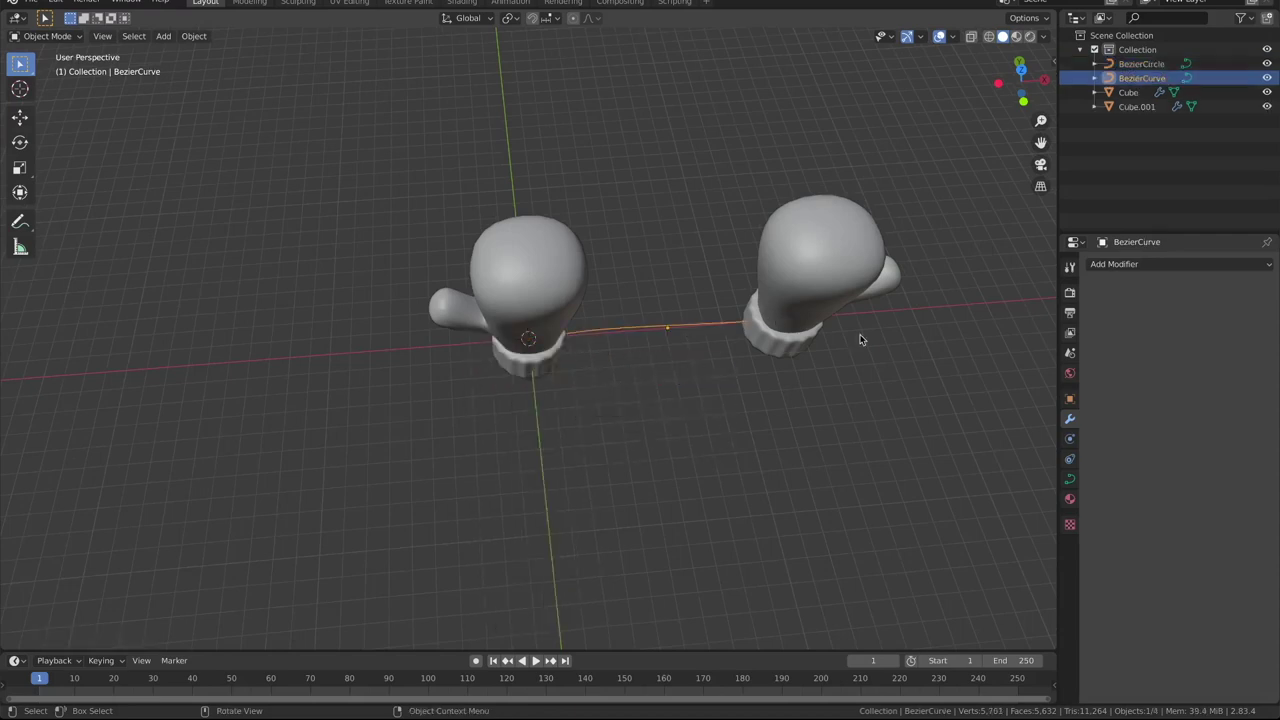
left_click(1070, 481)
left_click(1112, 511)
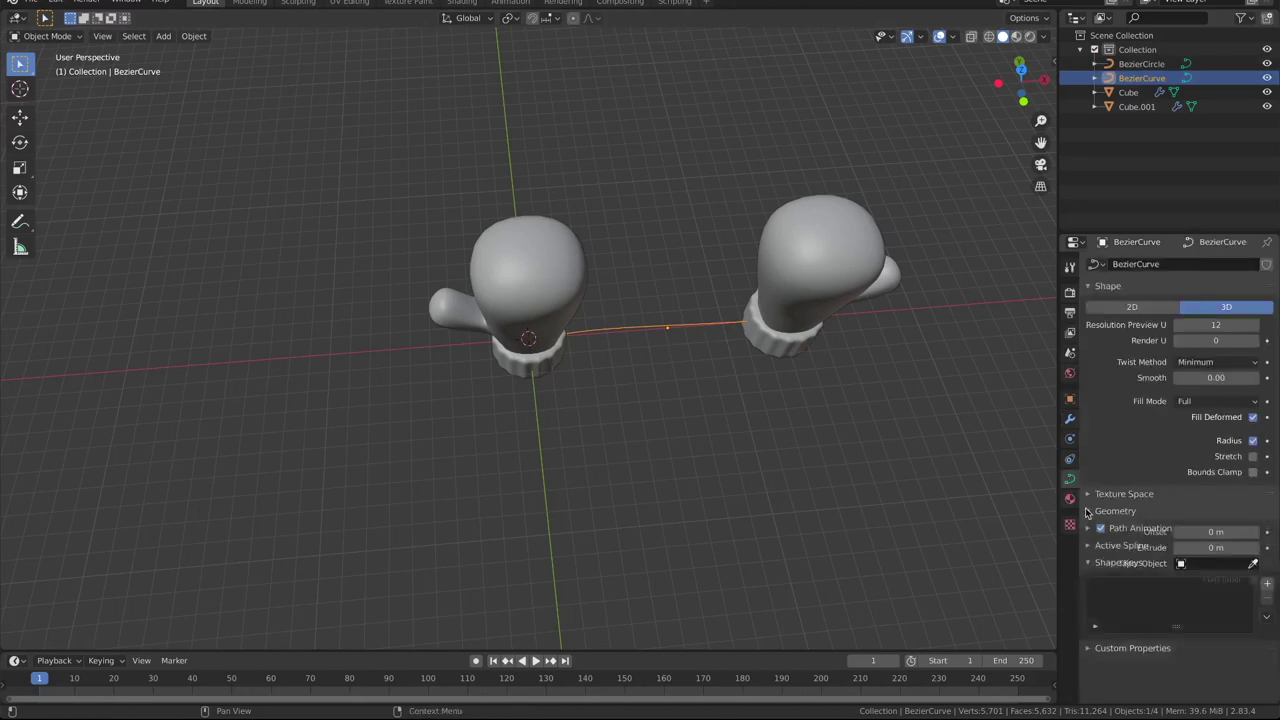
scroll(1220, 630, "down", 1)
left_click(1228, 640)
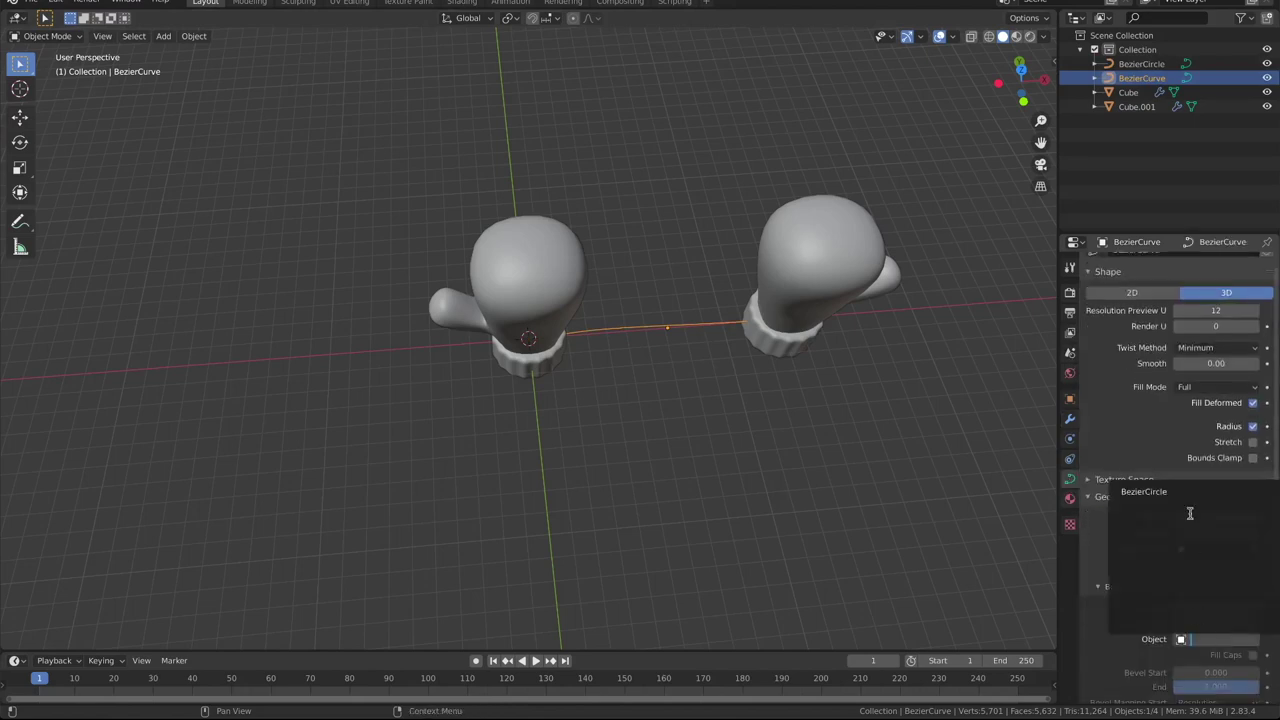
left_click(1186, 490)
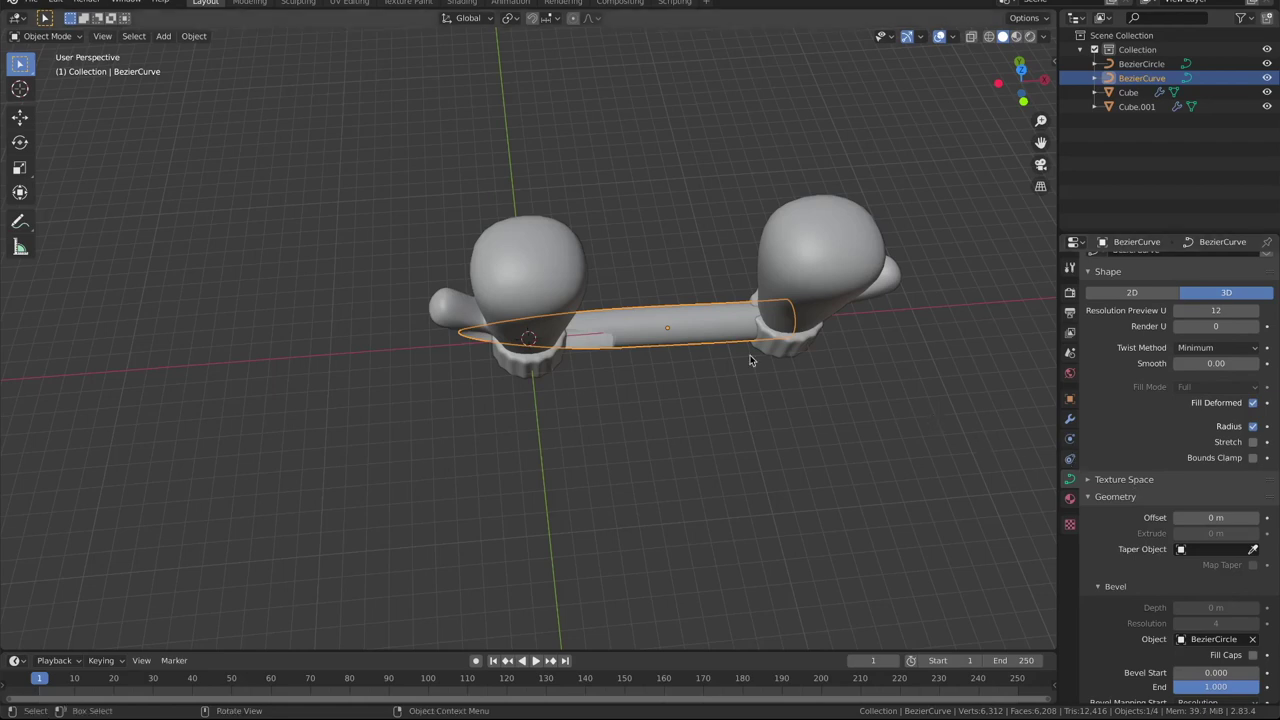
Shrink the BezierCircle to about 0.12 so the string becomes thin
left_click(1141, 63)
key("s")
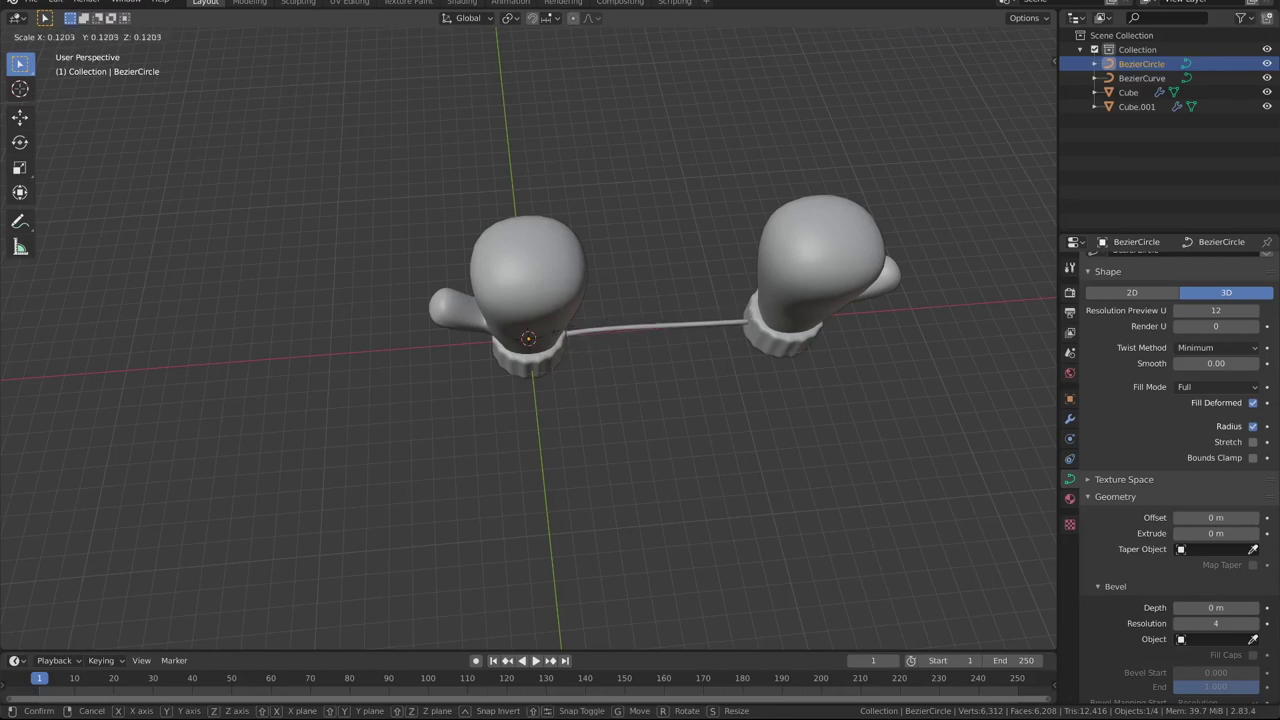
key("Return")
middle_click_drag(665, 308, 575, 227)
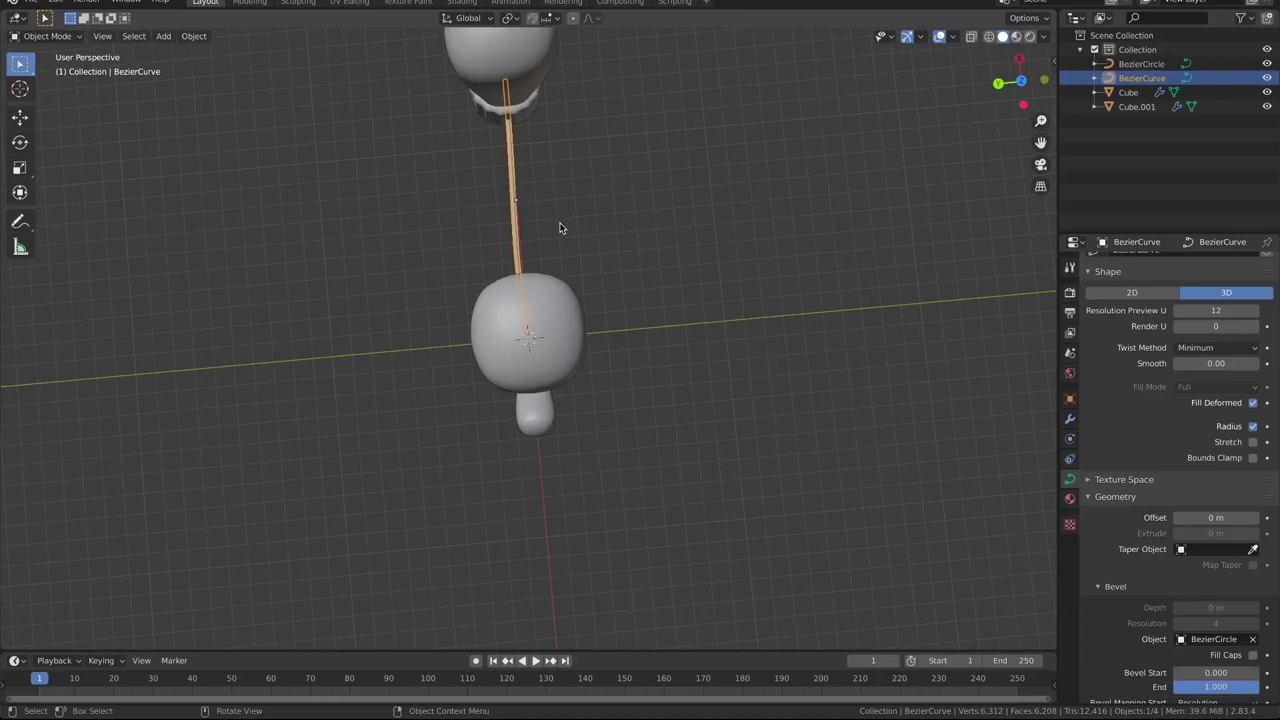
Move the string curve along Y so it rests on the mitten cuffs
key("g")
key("y")
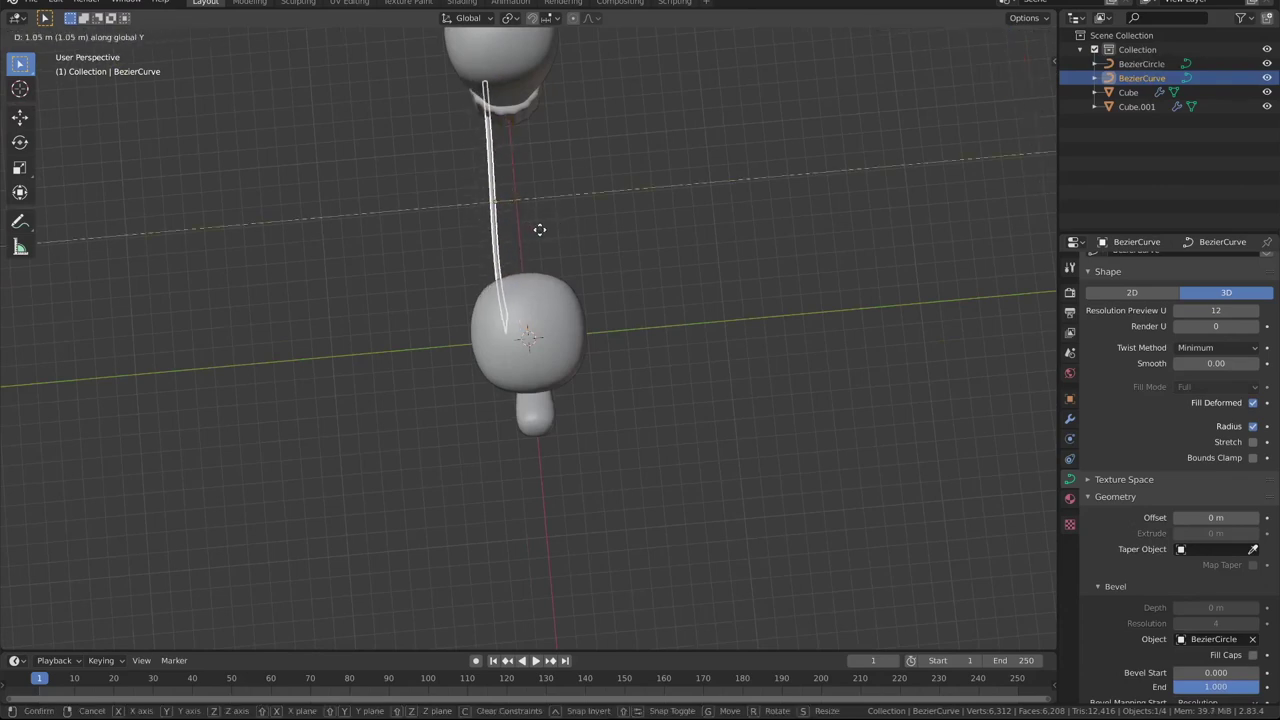
left_click(539, 229)
mouse_move(591, 251)
middle_mouse_down()
mouse_move(479, 183)
mouse_move(438, 126)
mouse_move(560, 191)
middle_mouse_up()
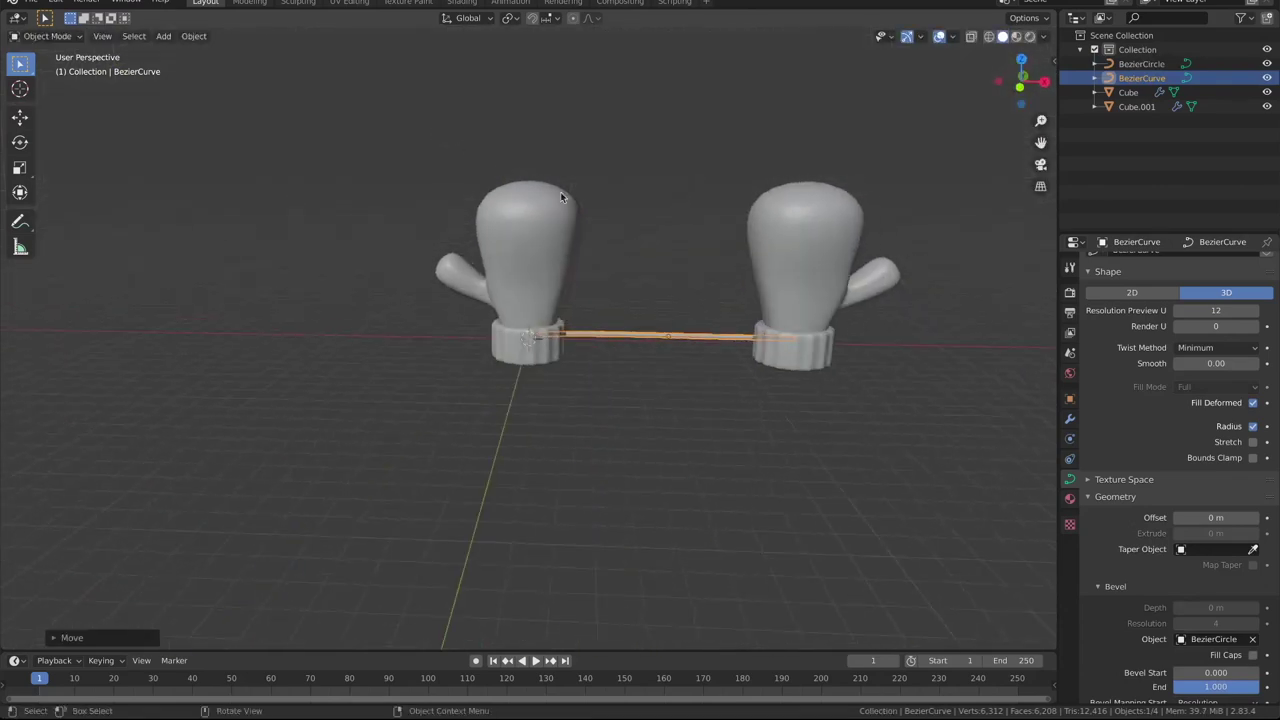
scroll(560, 191, "up", 2)
scroll(626, 223, "up", 2)
scroll(531, 209, "up", 2)
scroll(531, 209, "up", 2)
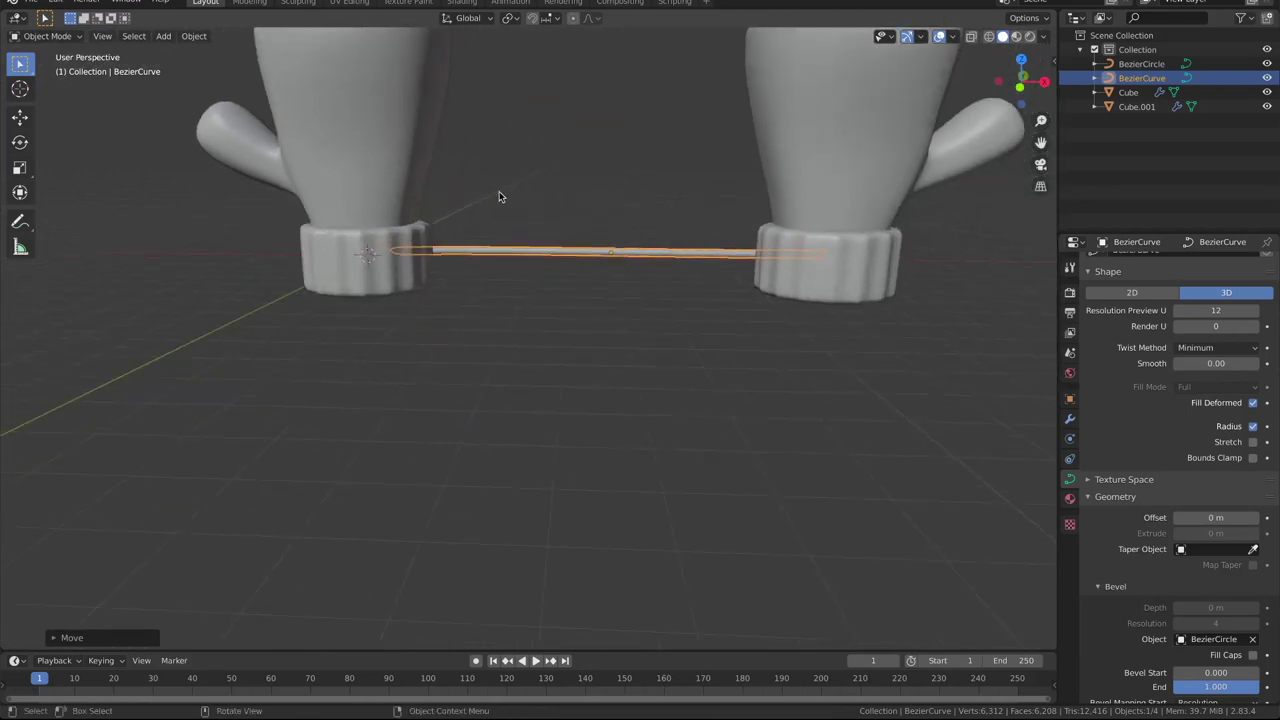
In Edit Mode, subdivide the curve and lower its middle point about 0.22 m so it sags
key("ctrl+Tab")
left_click(618, 192)
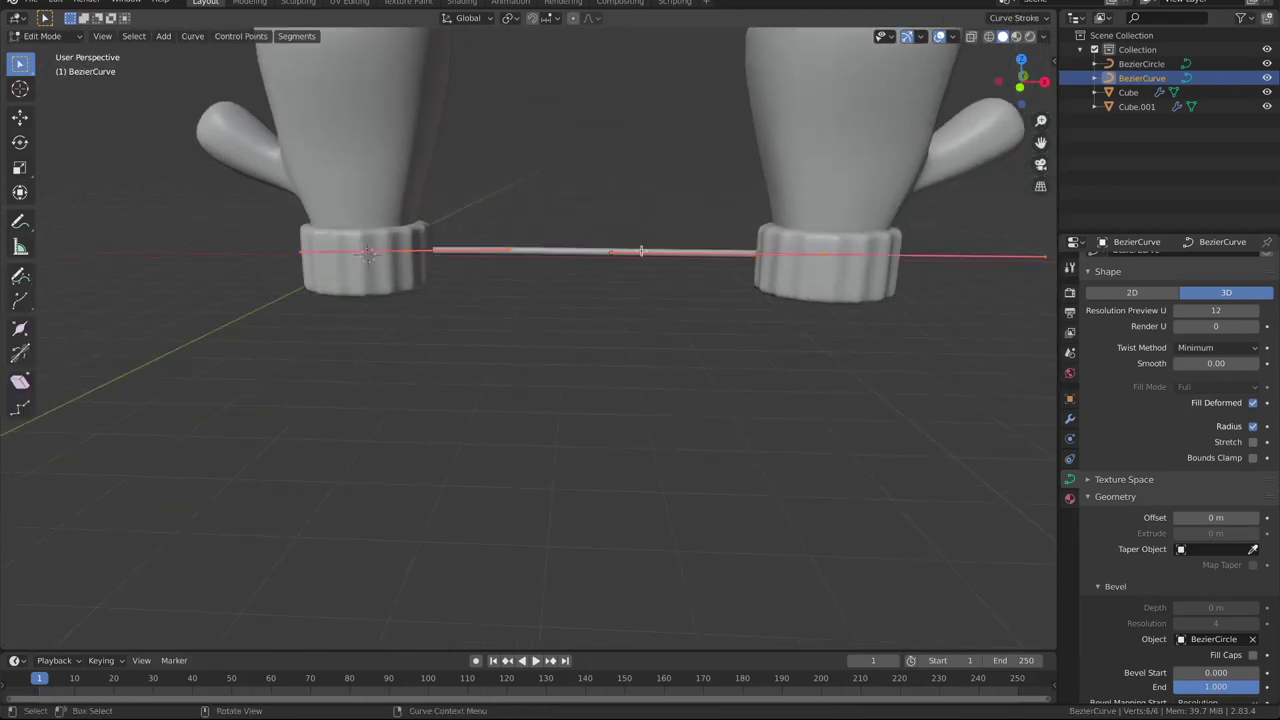
right_click(641, 251)
left_click(641, 251)
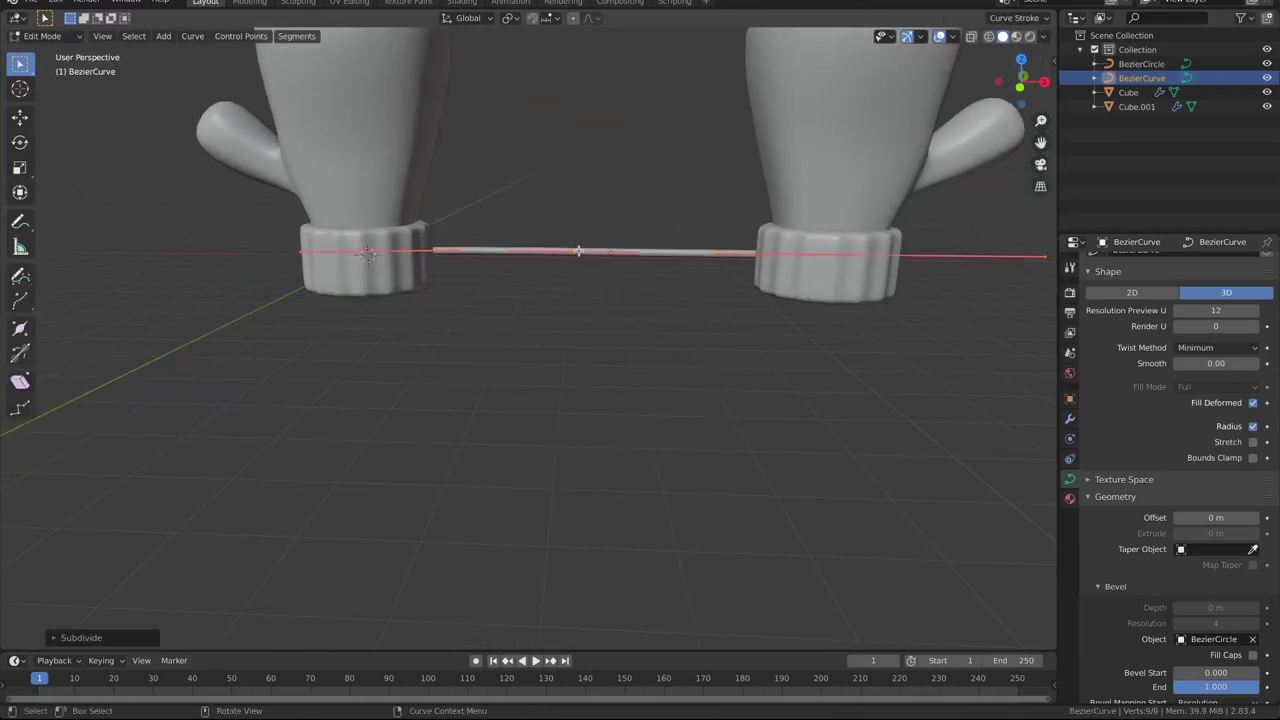
left_click(578, 251)
key("g")
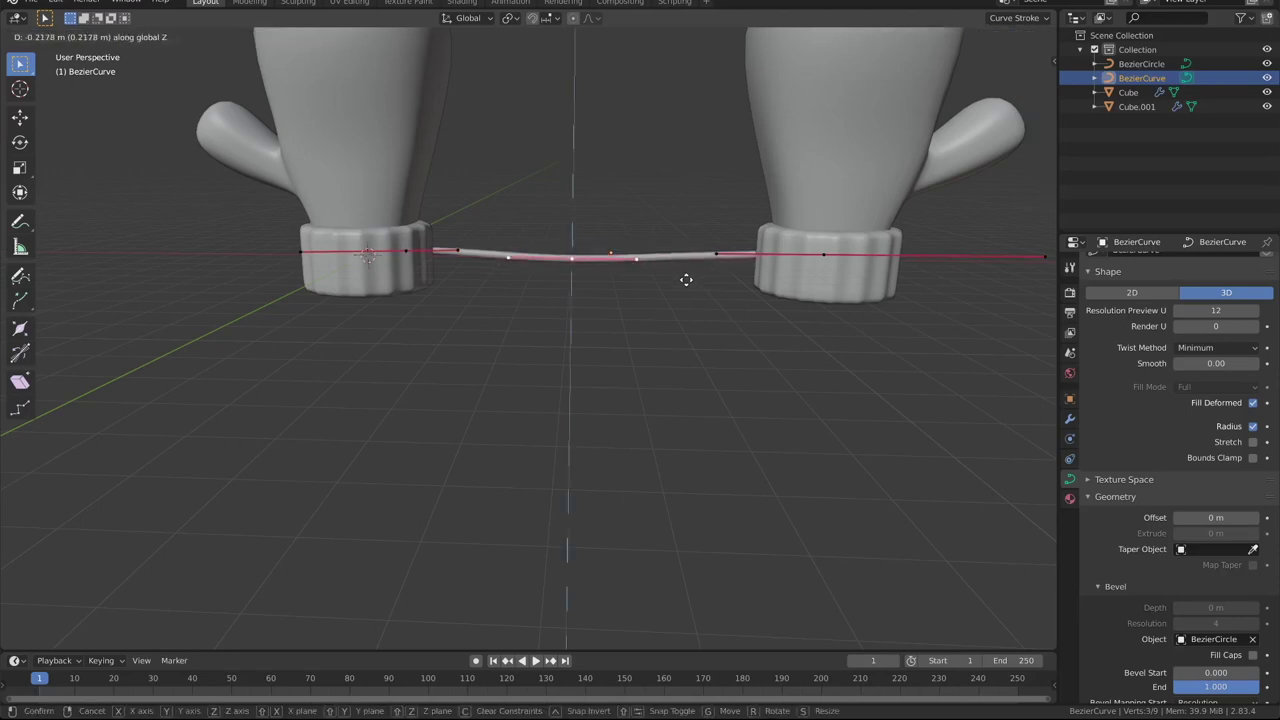
left_click(687, 286)
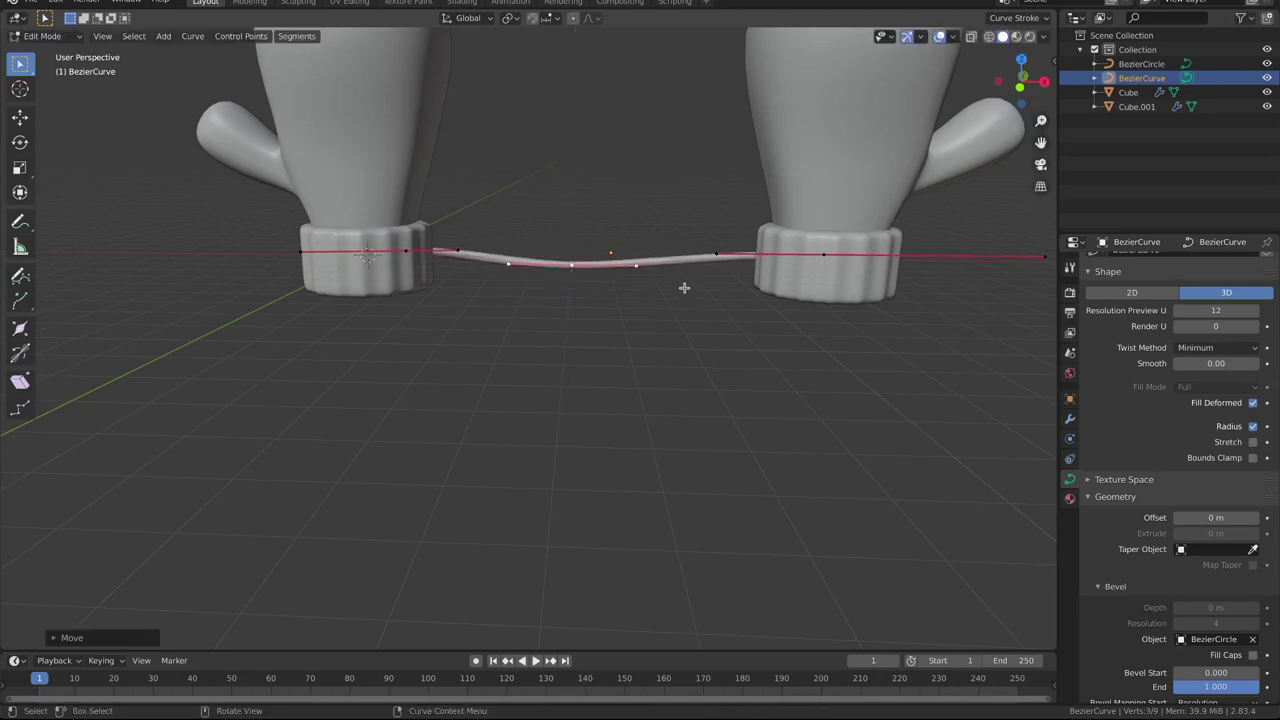
Return to Object Mode and view the sagging string from an angle
key("ctrl+Tab")
left_click(654, 289)
mouse_move(654, 289)
middle_mouse_down()
mouse_move(755, 371)
mouse_move(834, 363)
mouse_move(726, 320)
middle_mouse_up()
scroll(726, 320, "down", 3)
scroll(698, 309, "down", 2)
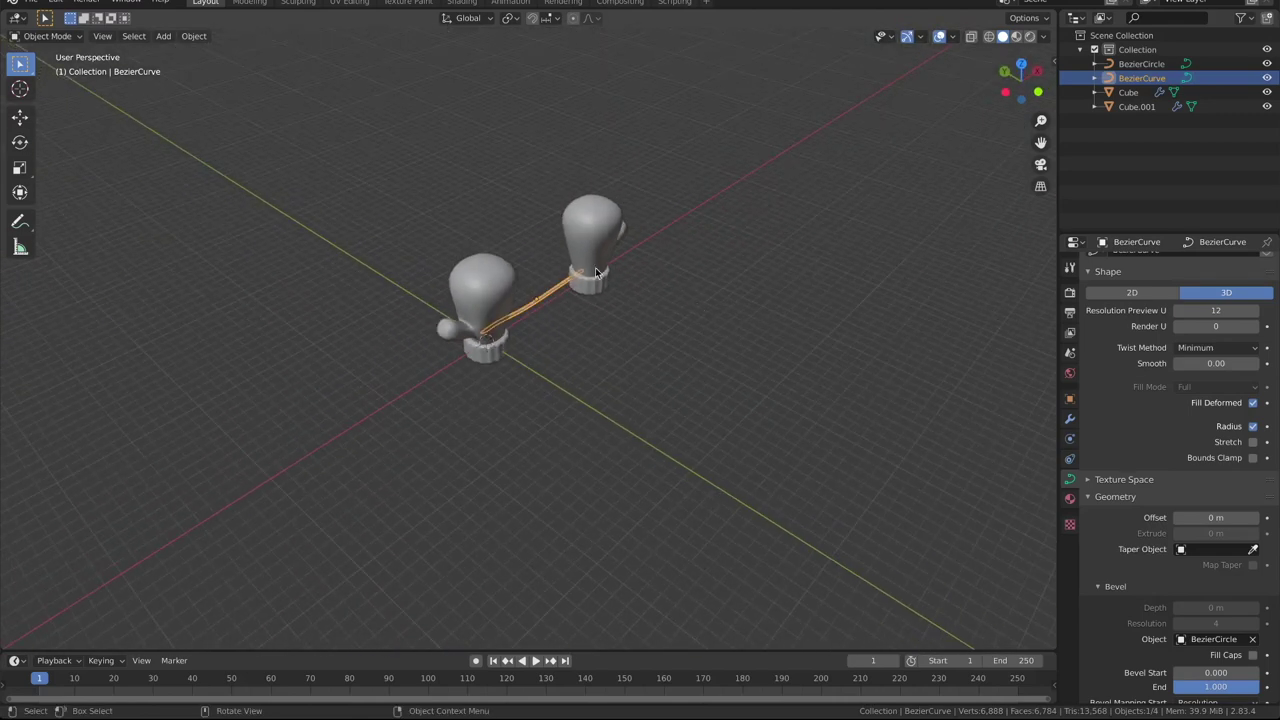
Select both mittens and the string, then rotate them about -30° in front orthographic view
middle_click_drag(595, 267, 536, 229)
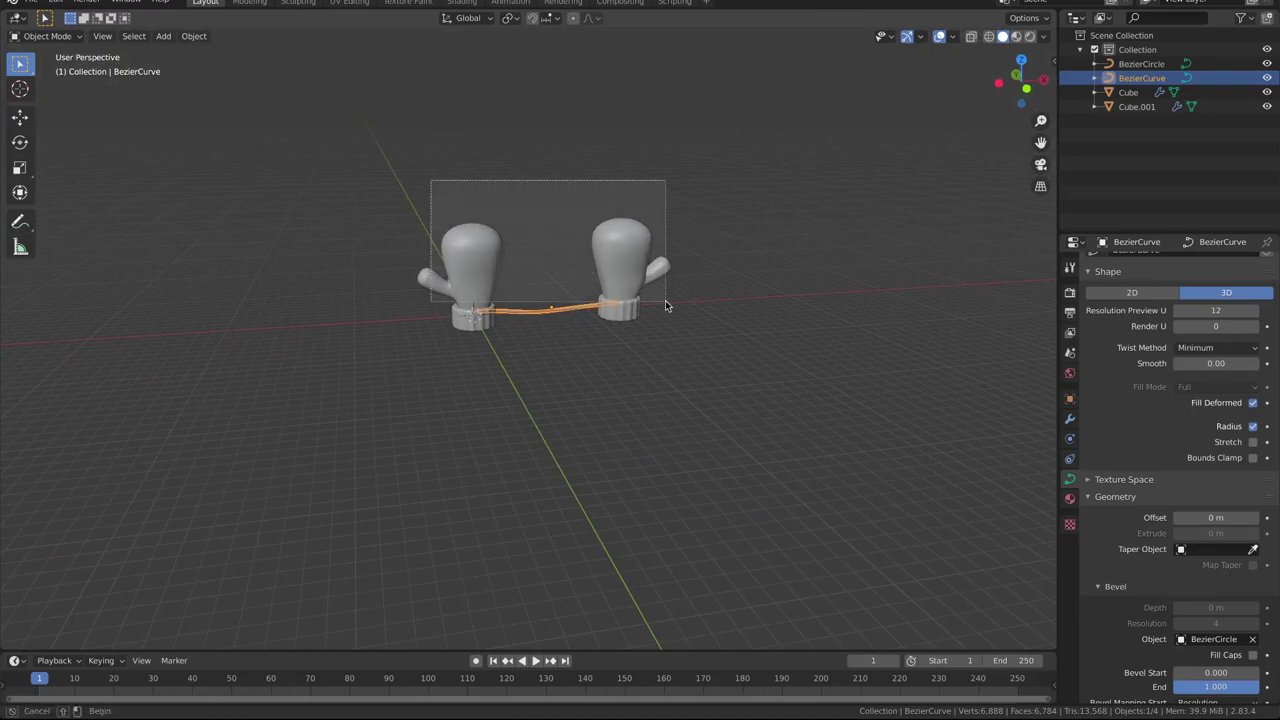
left_click_drag(430, 190, 730, 355)
middle_click_drag(754, 356, 727, 353)
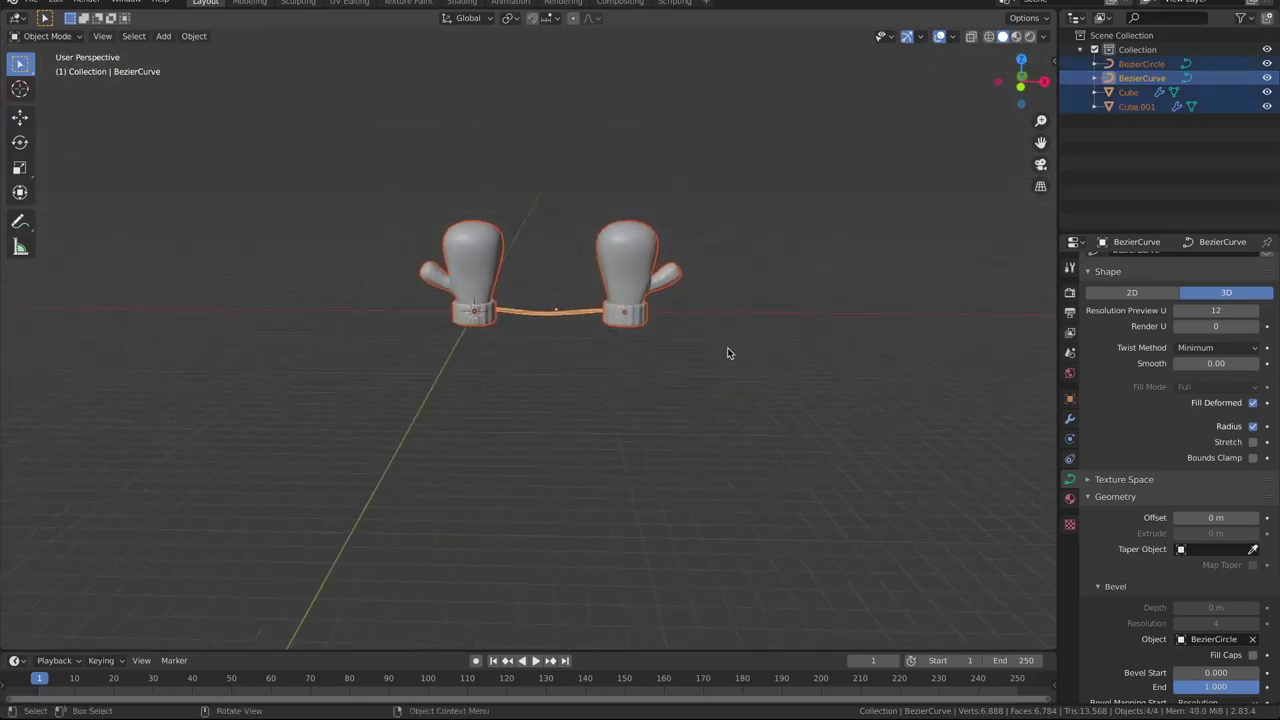
key("KP_1")
key("r")
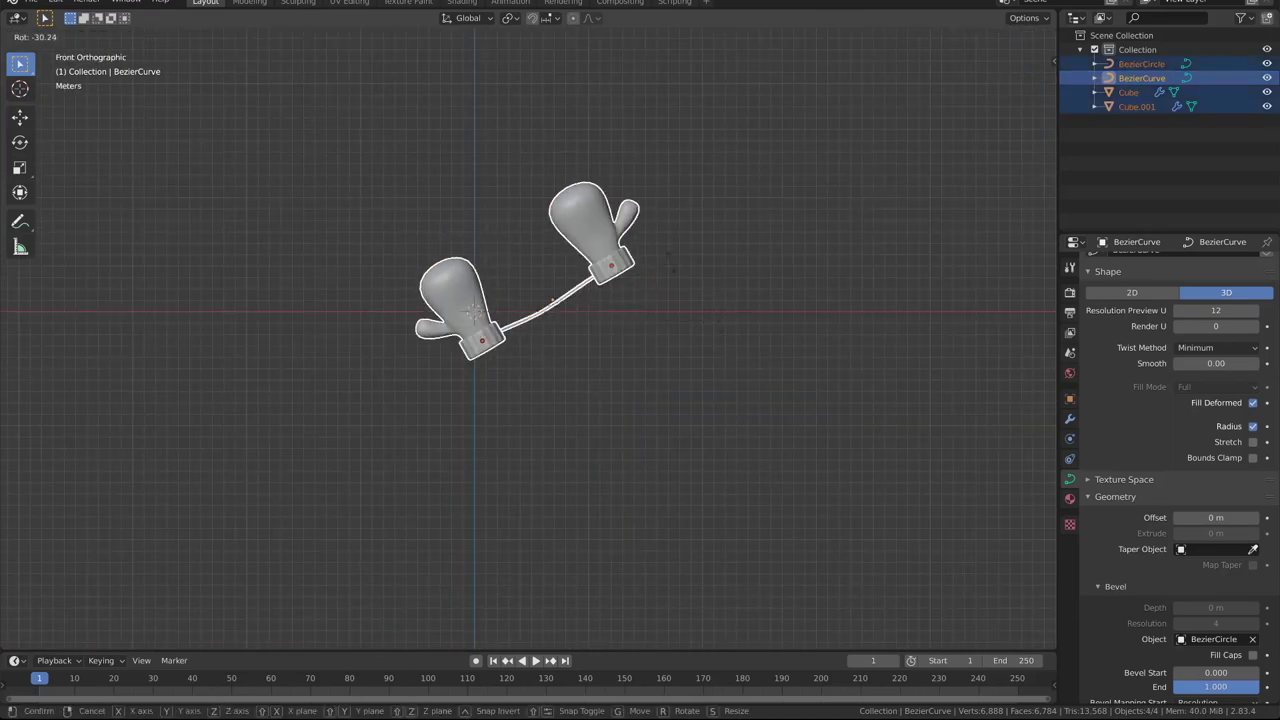
left_click(719, 290)
Raise the tilted group upward and deselect everything
key("g")
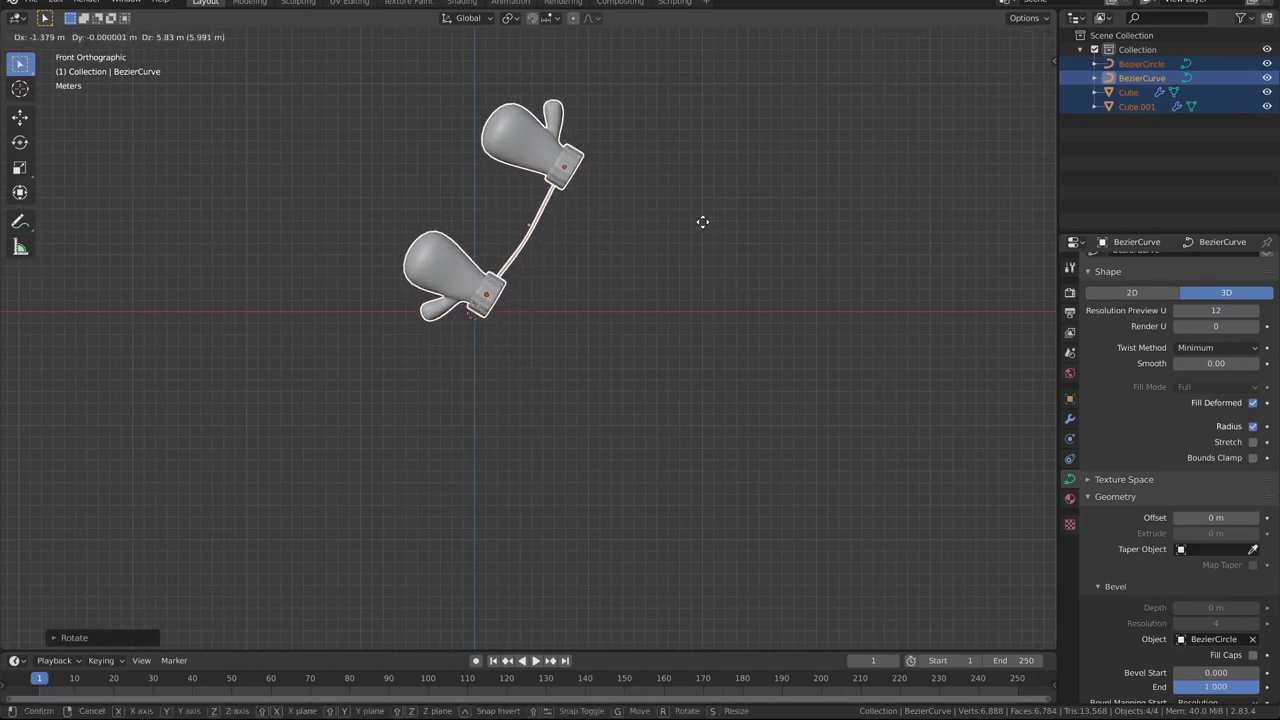
left_click(703, 222)
left_click(685, 229)
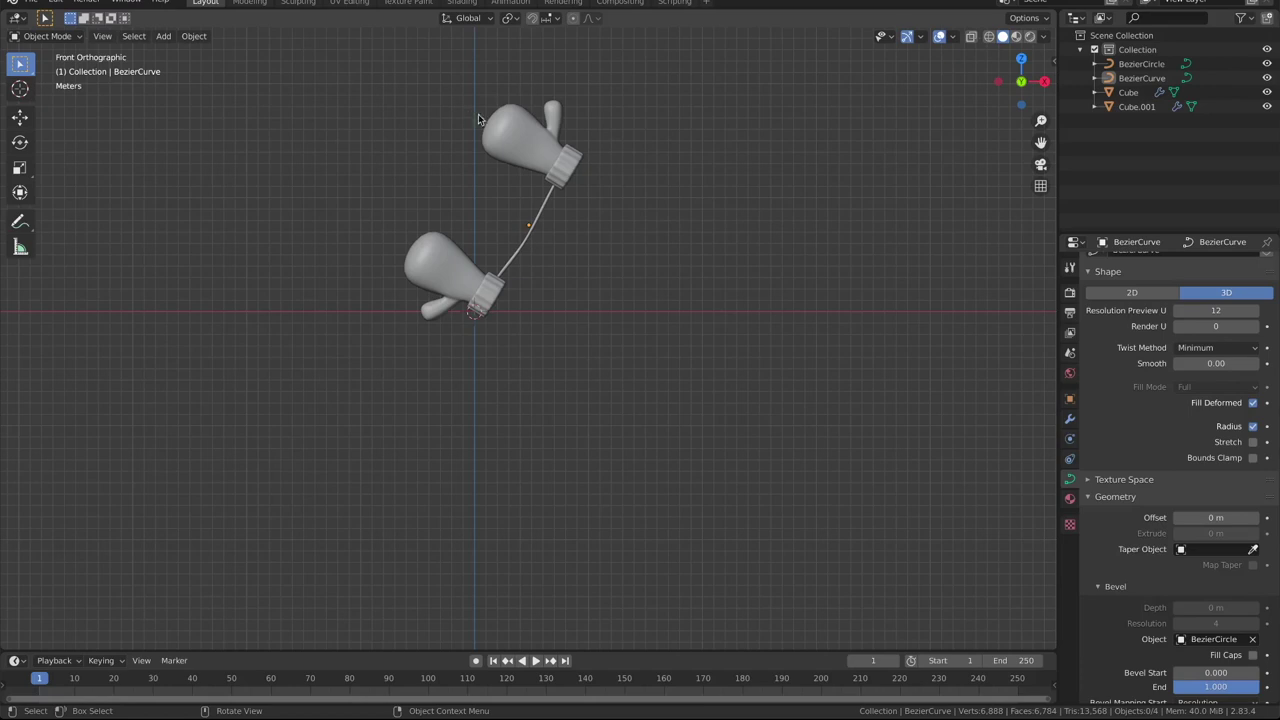
Scale the BezierCurve string slightly shorter along its local X axis
left_click(541, 214)
key("g")
key("s")
key("x")
key("x")
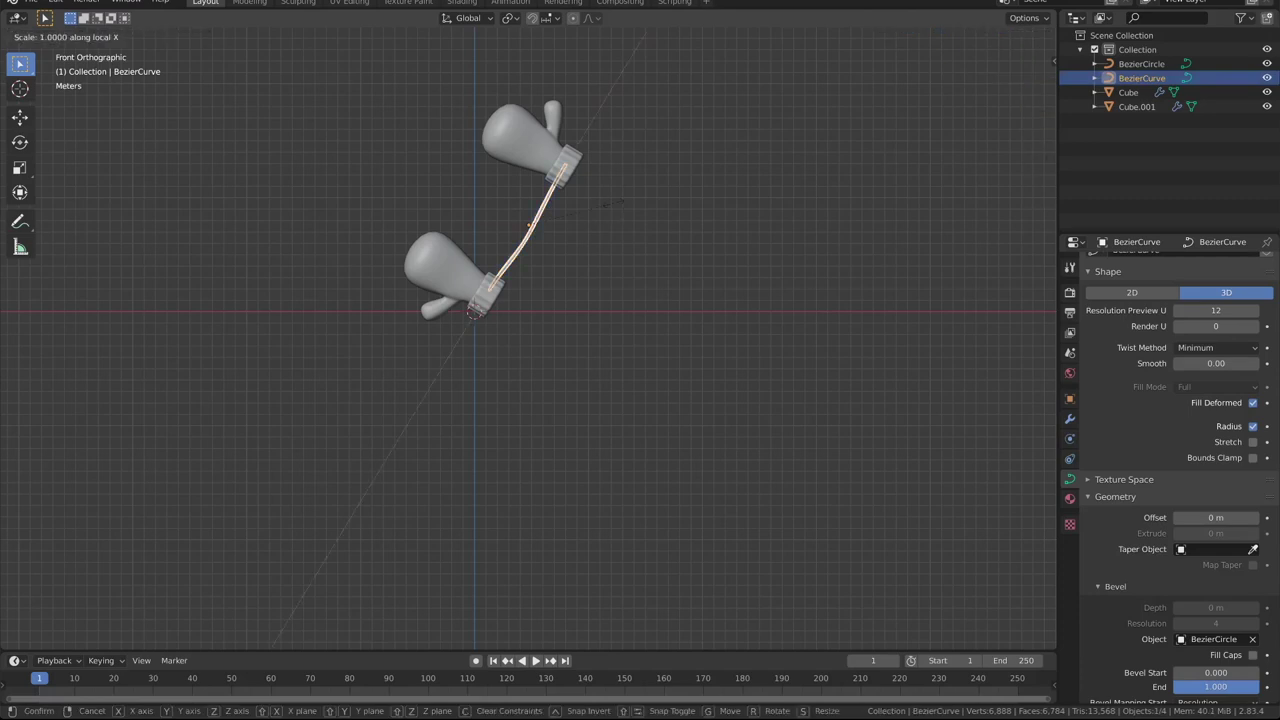
left_click(614, 211)
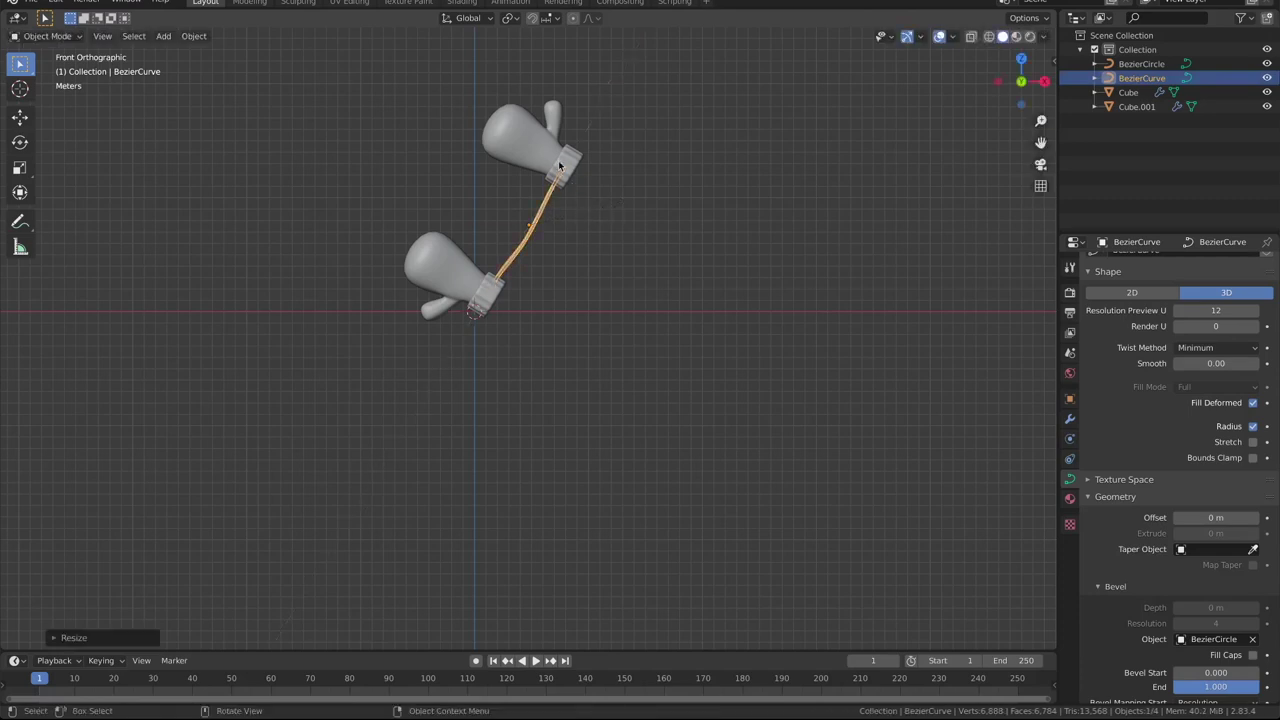
Slide Cube.001 along its local X so its cuff meets the string's end
left_click(507, 130)
key("g")
key("x")
key("x")
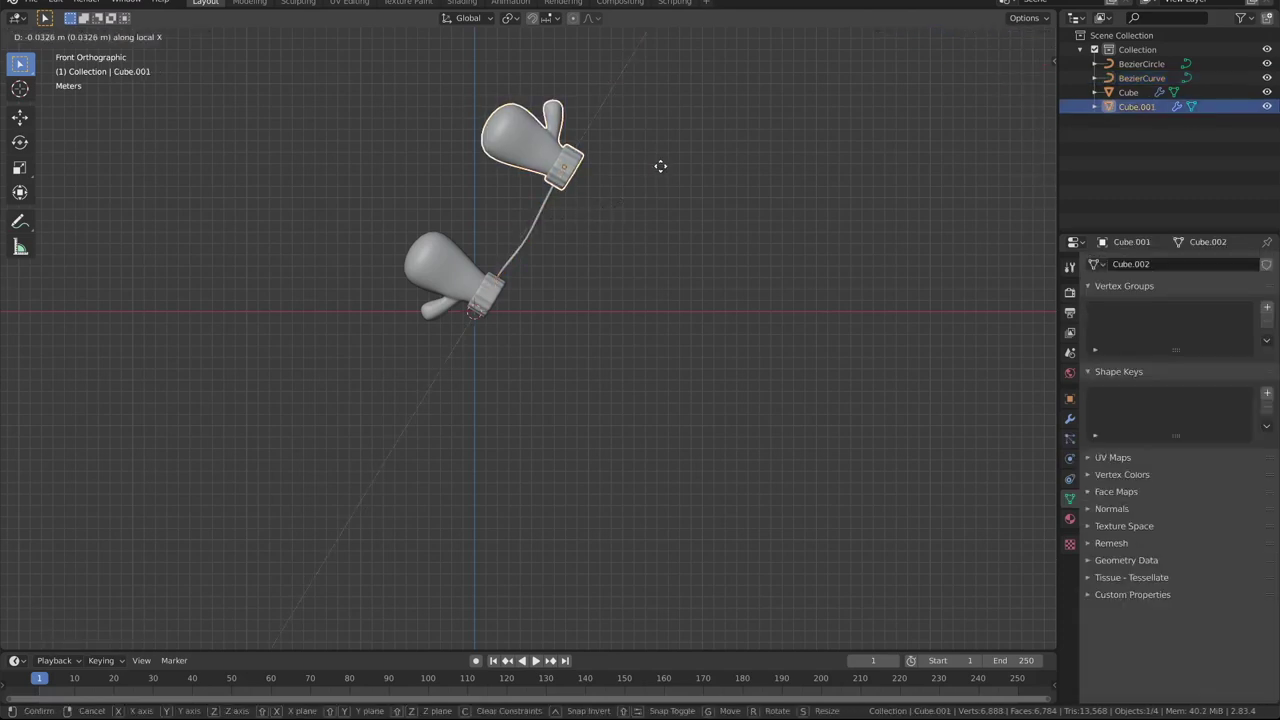
left_click(652, 182)
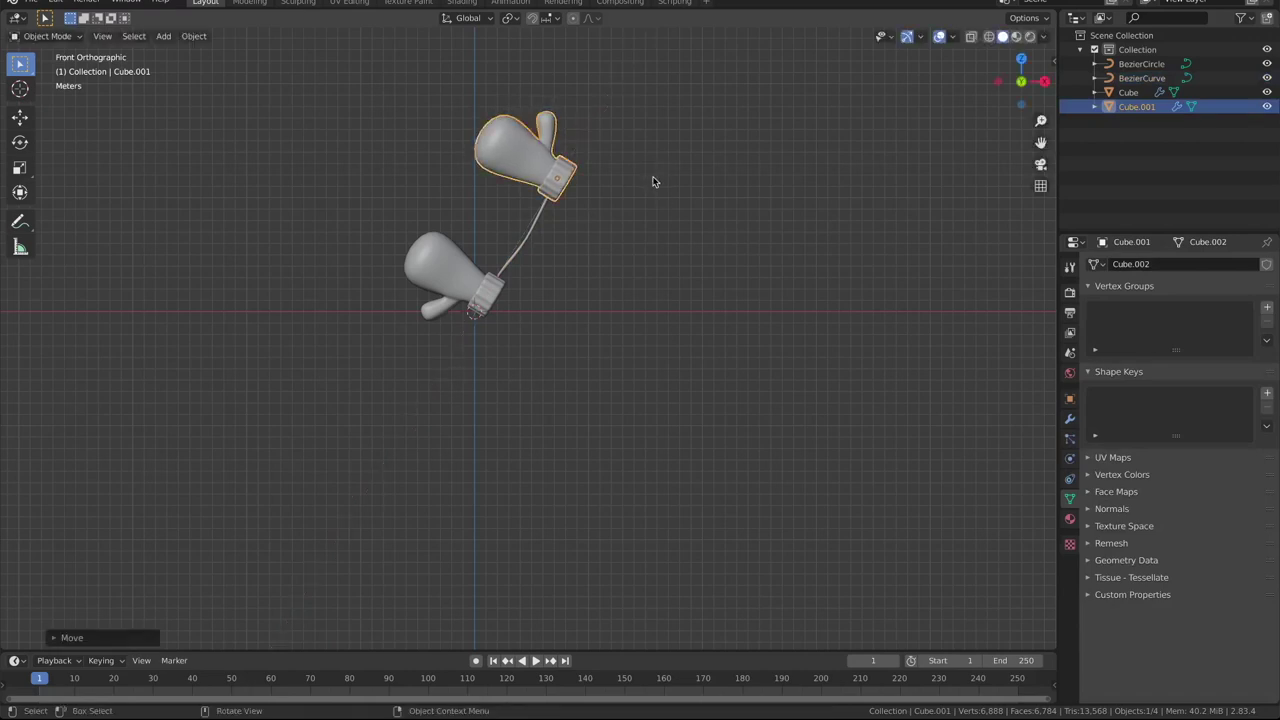
mouse_move(652, 182)
middle_mouse_down()
mouse_move(673, 230)
mouse_move(659, 237)
mouse_move(587, 199)
middle_mouse_up()
middle_click_drag(466, 167, 486, 292, "shift")
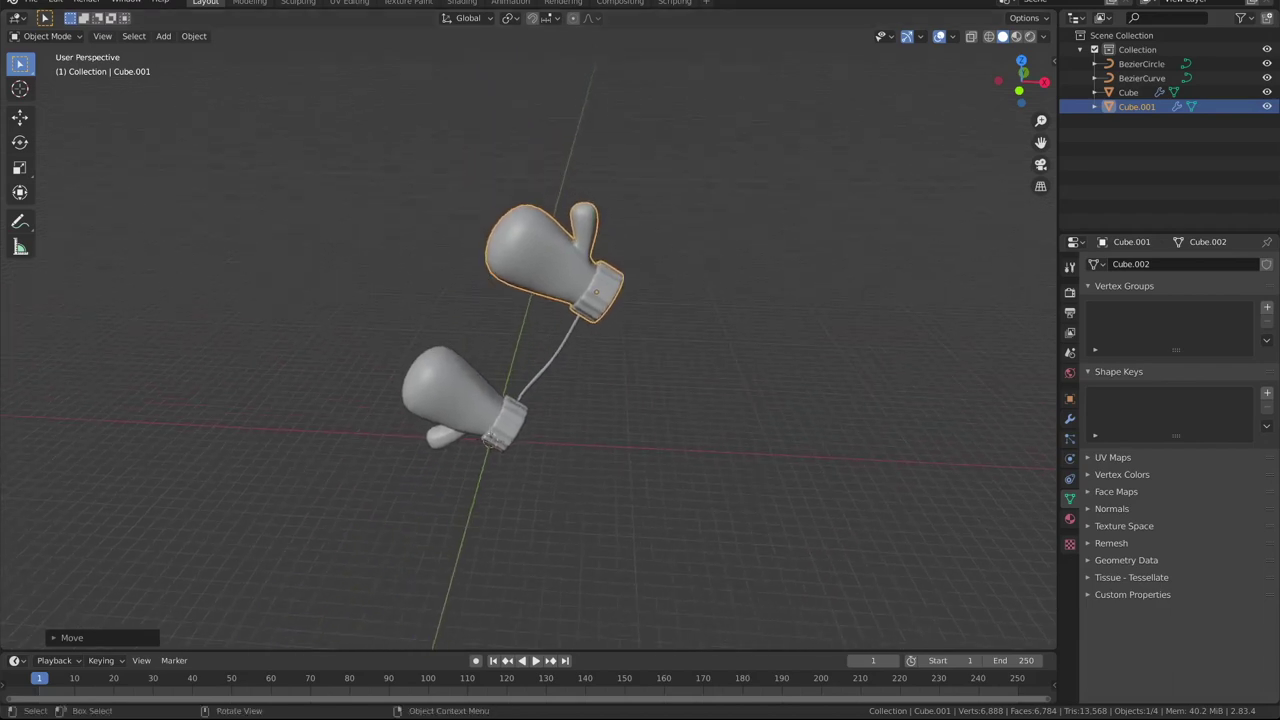